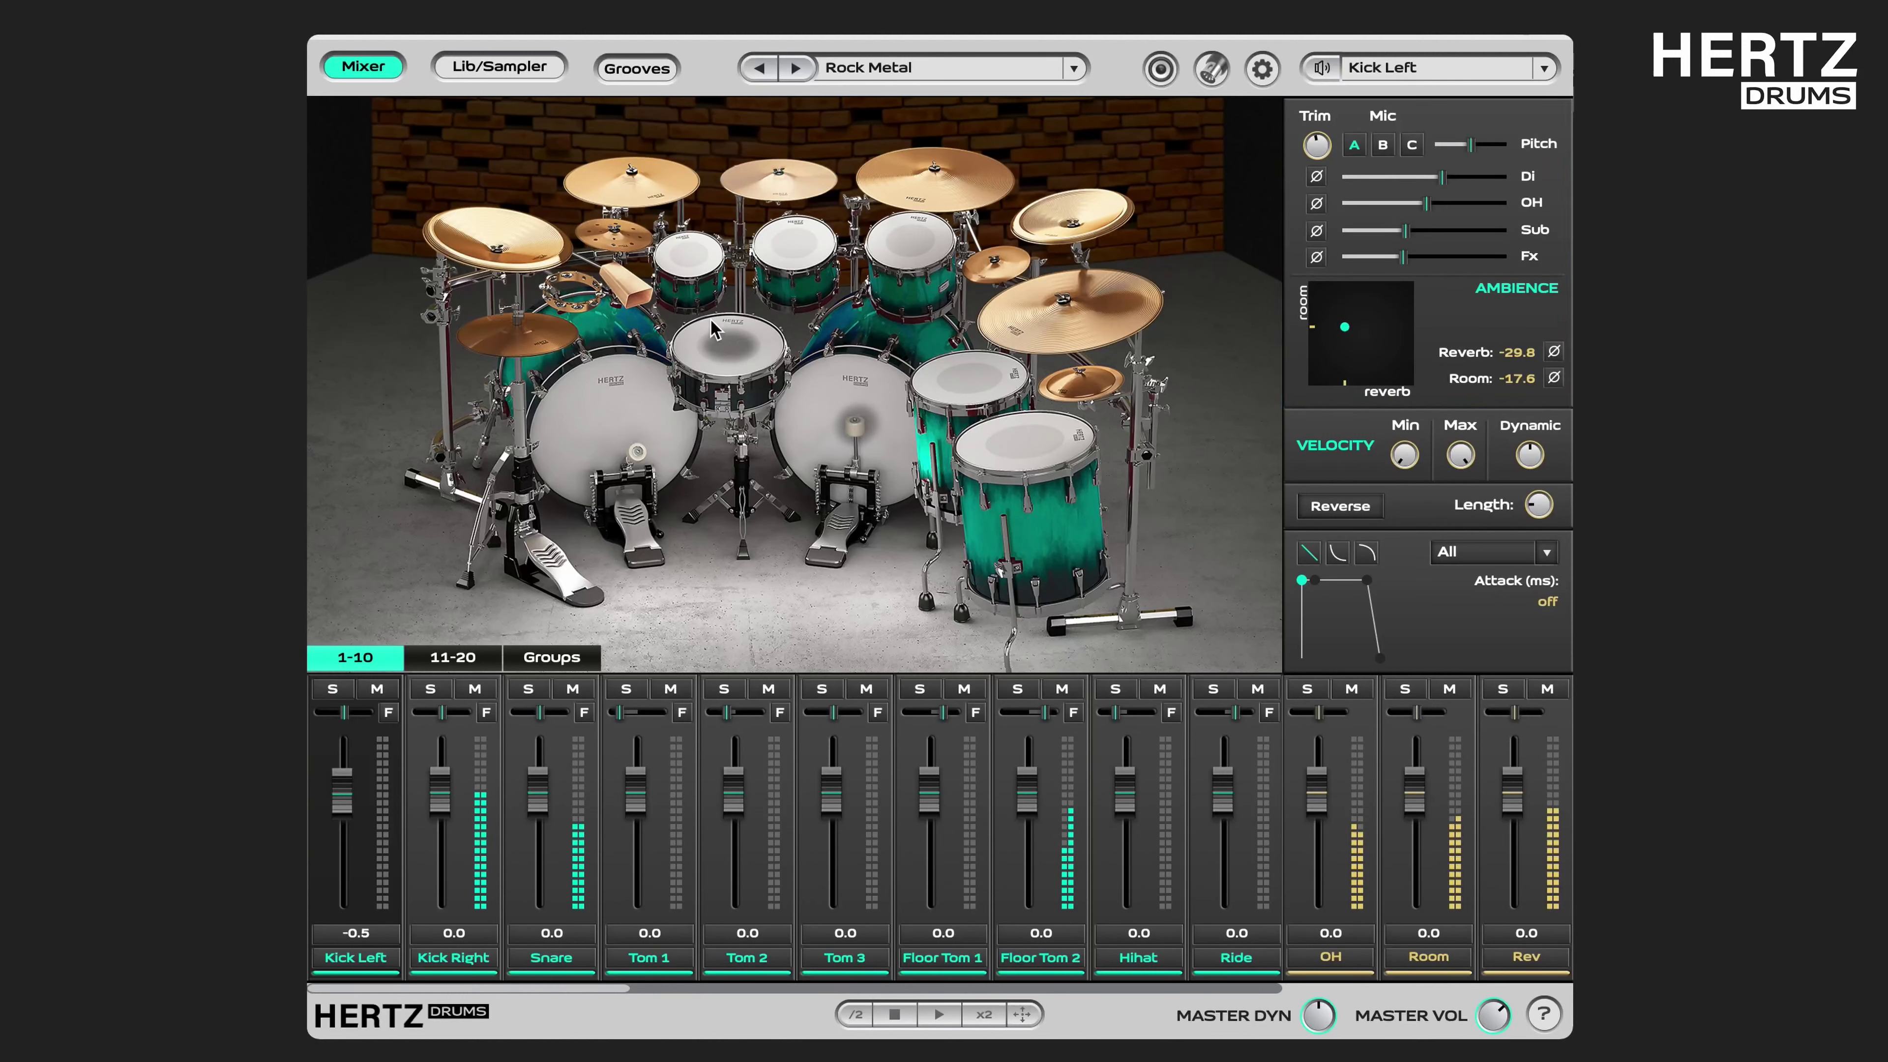
Select the Snare drum and solo its mixer channel.
left_click(537, 710)
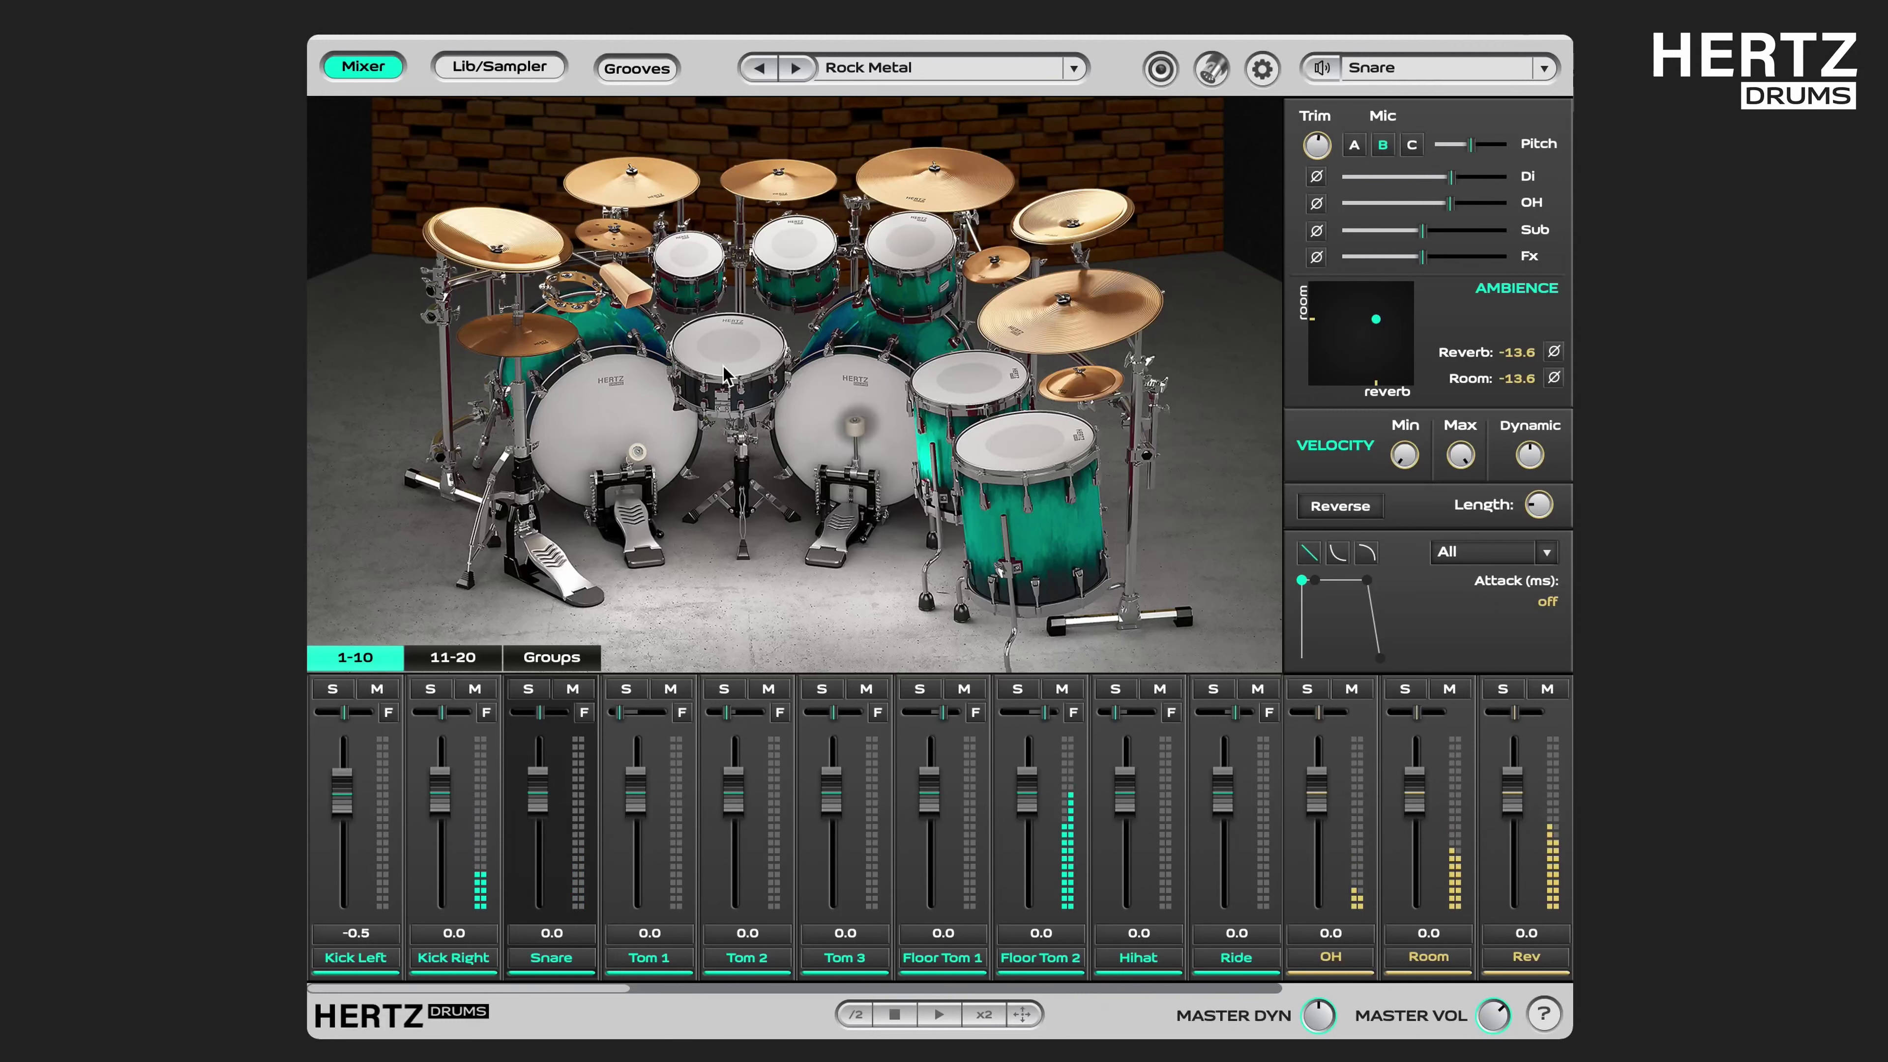
left_click(536, 692)
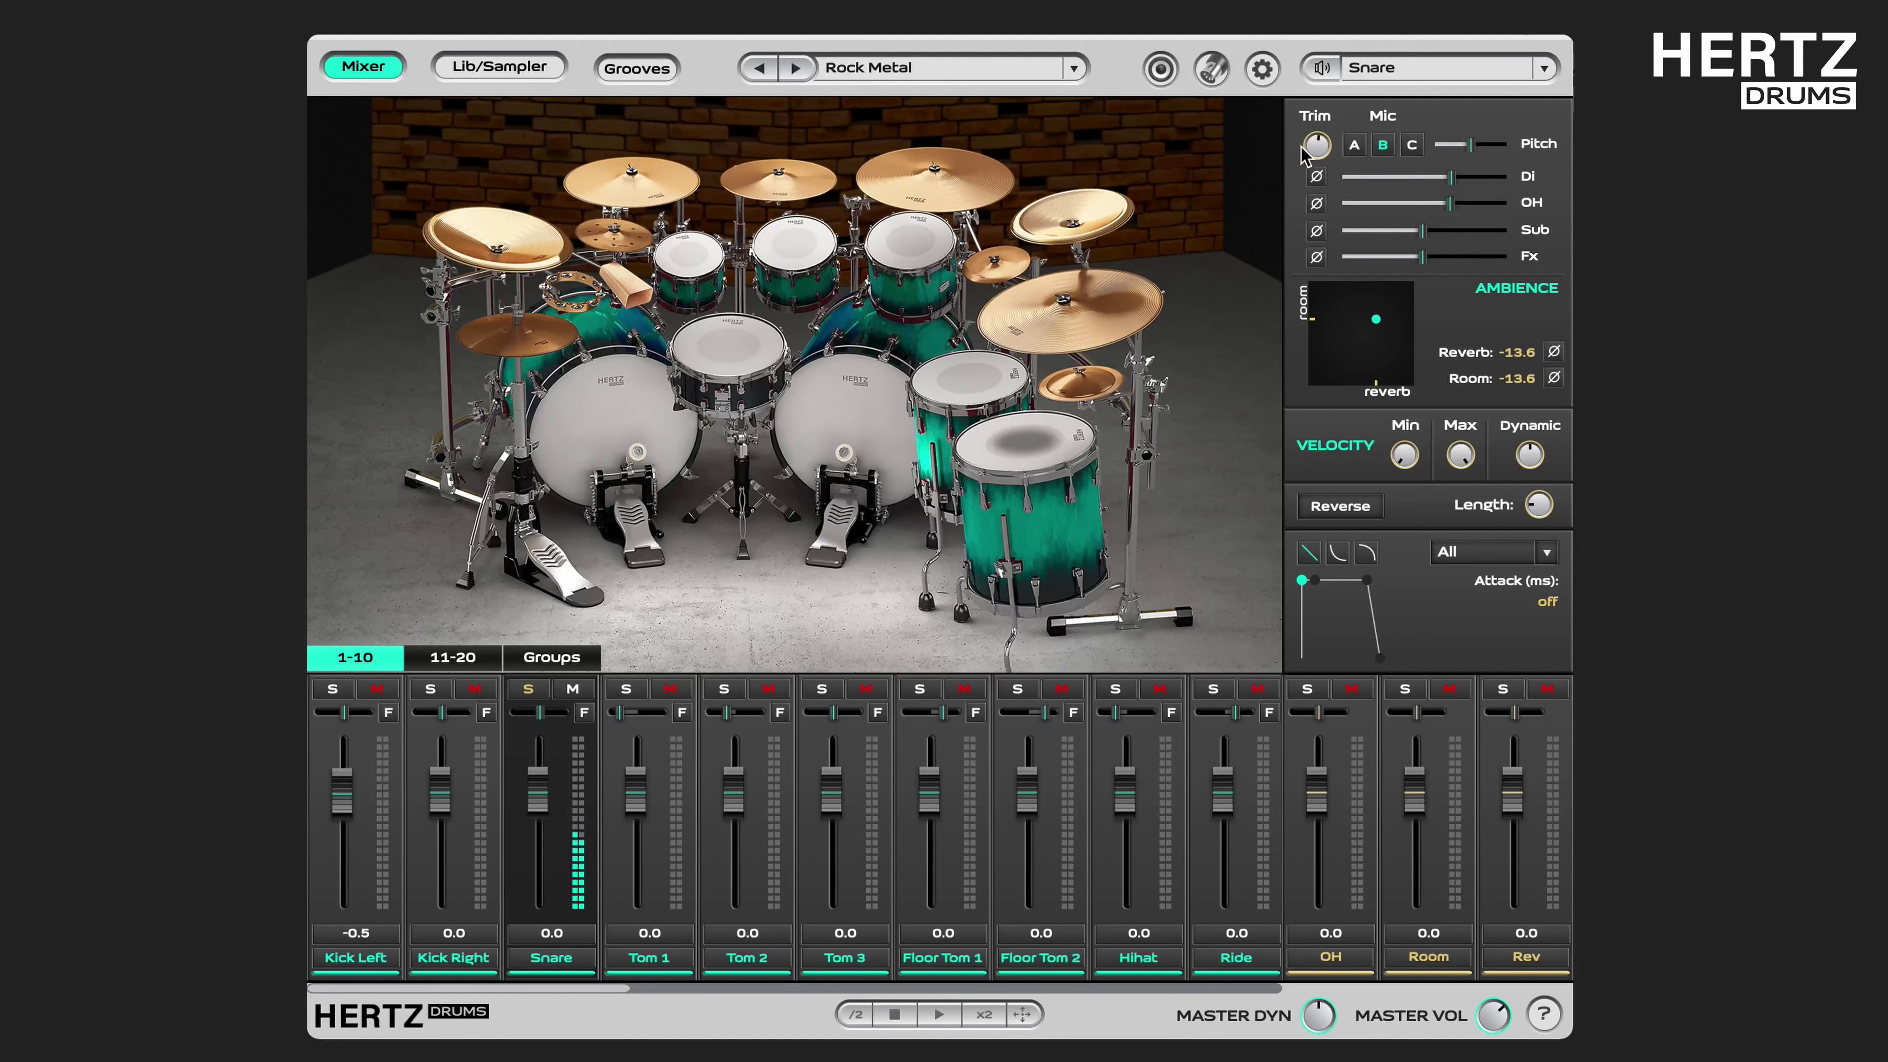
Try the snare's Trim lower and higher, then settle it at about -0.5.
mouse_move(1321, 147)
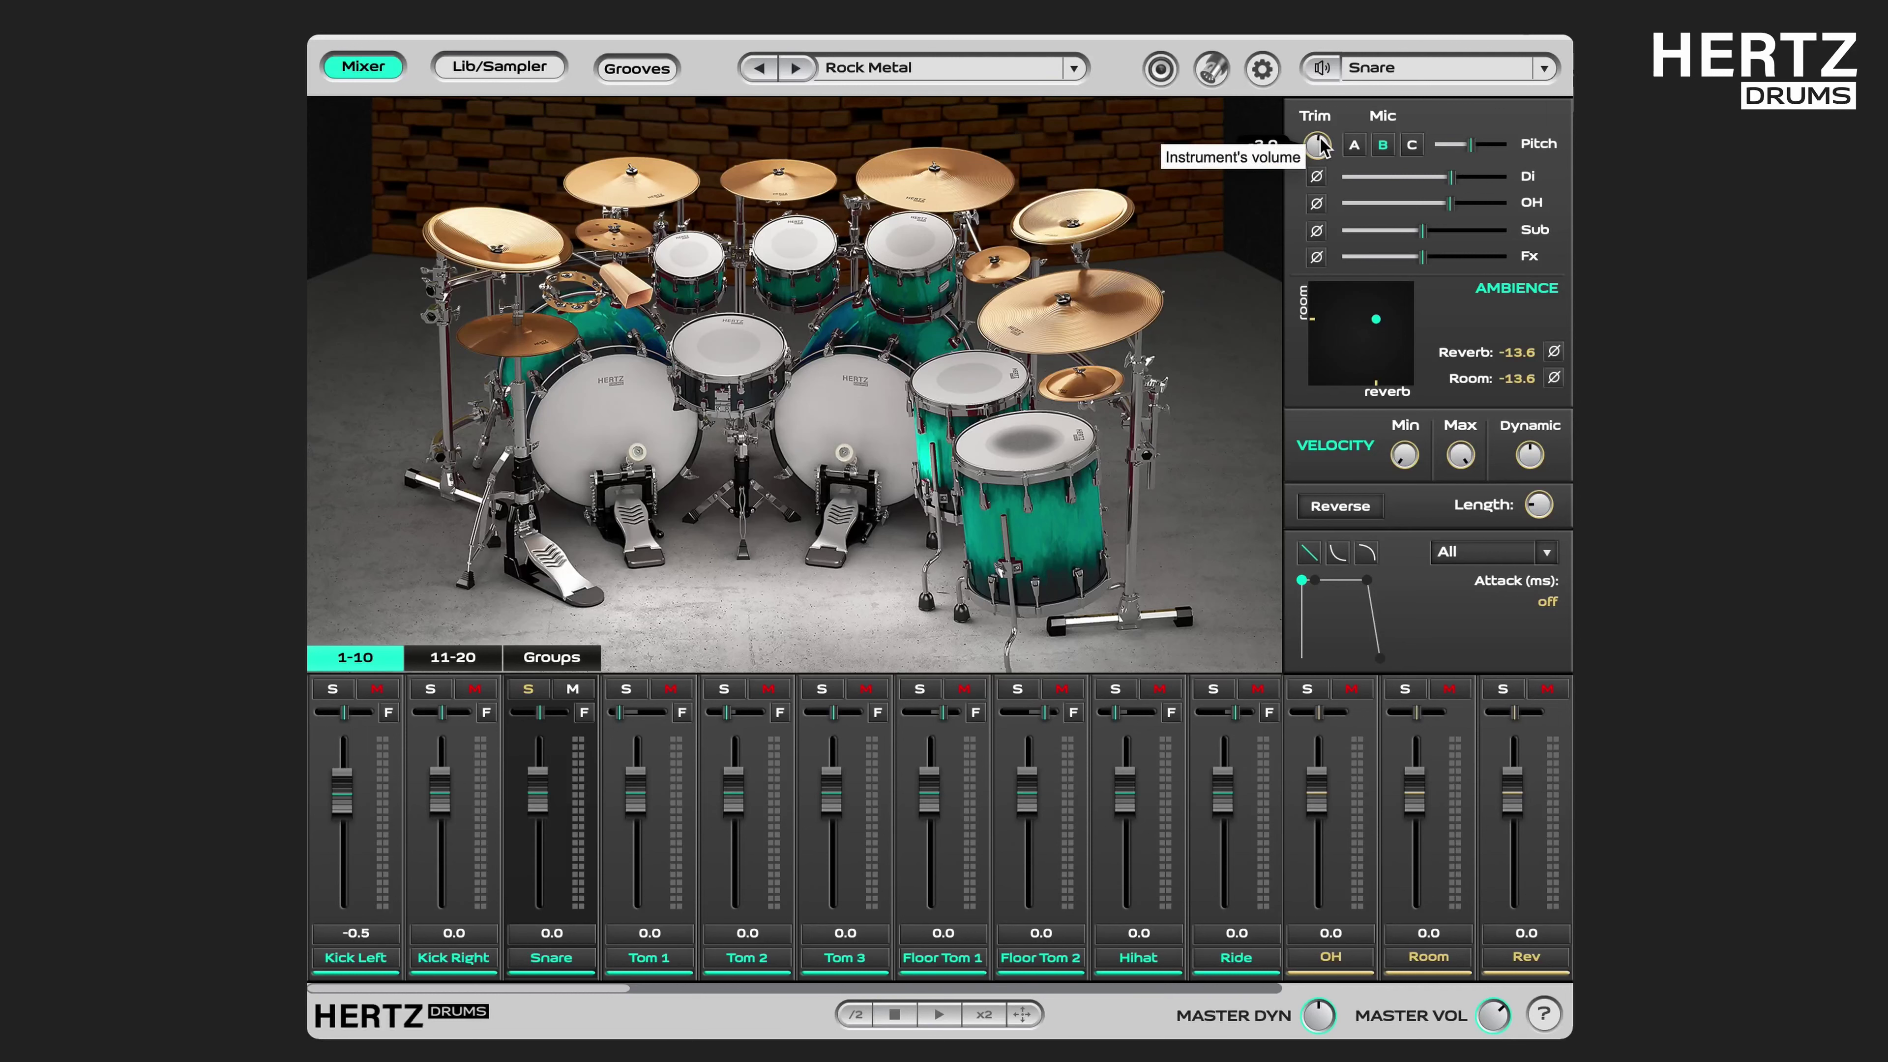
left_click_drag(1320, 147, 1320, 294)
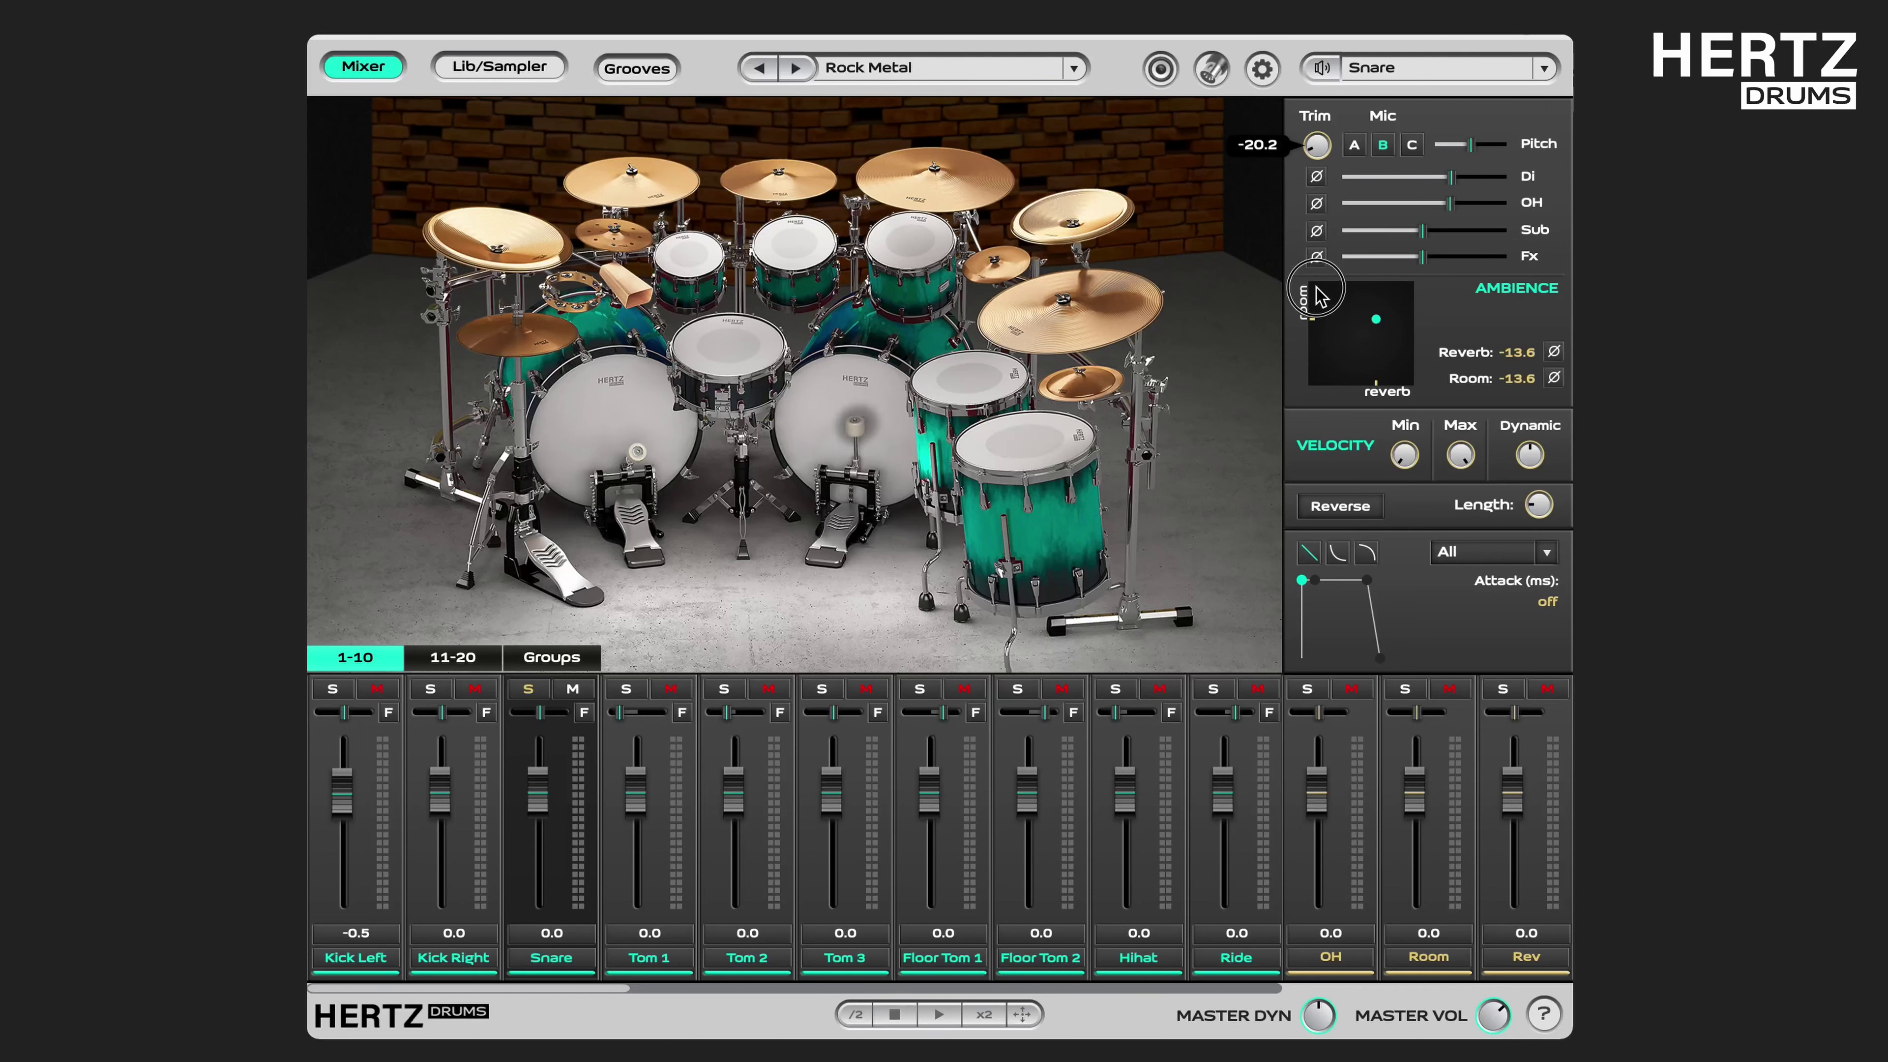
left_click_drag(1332, 375, 1342, 4)
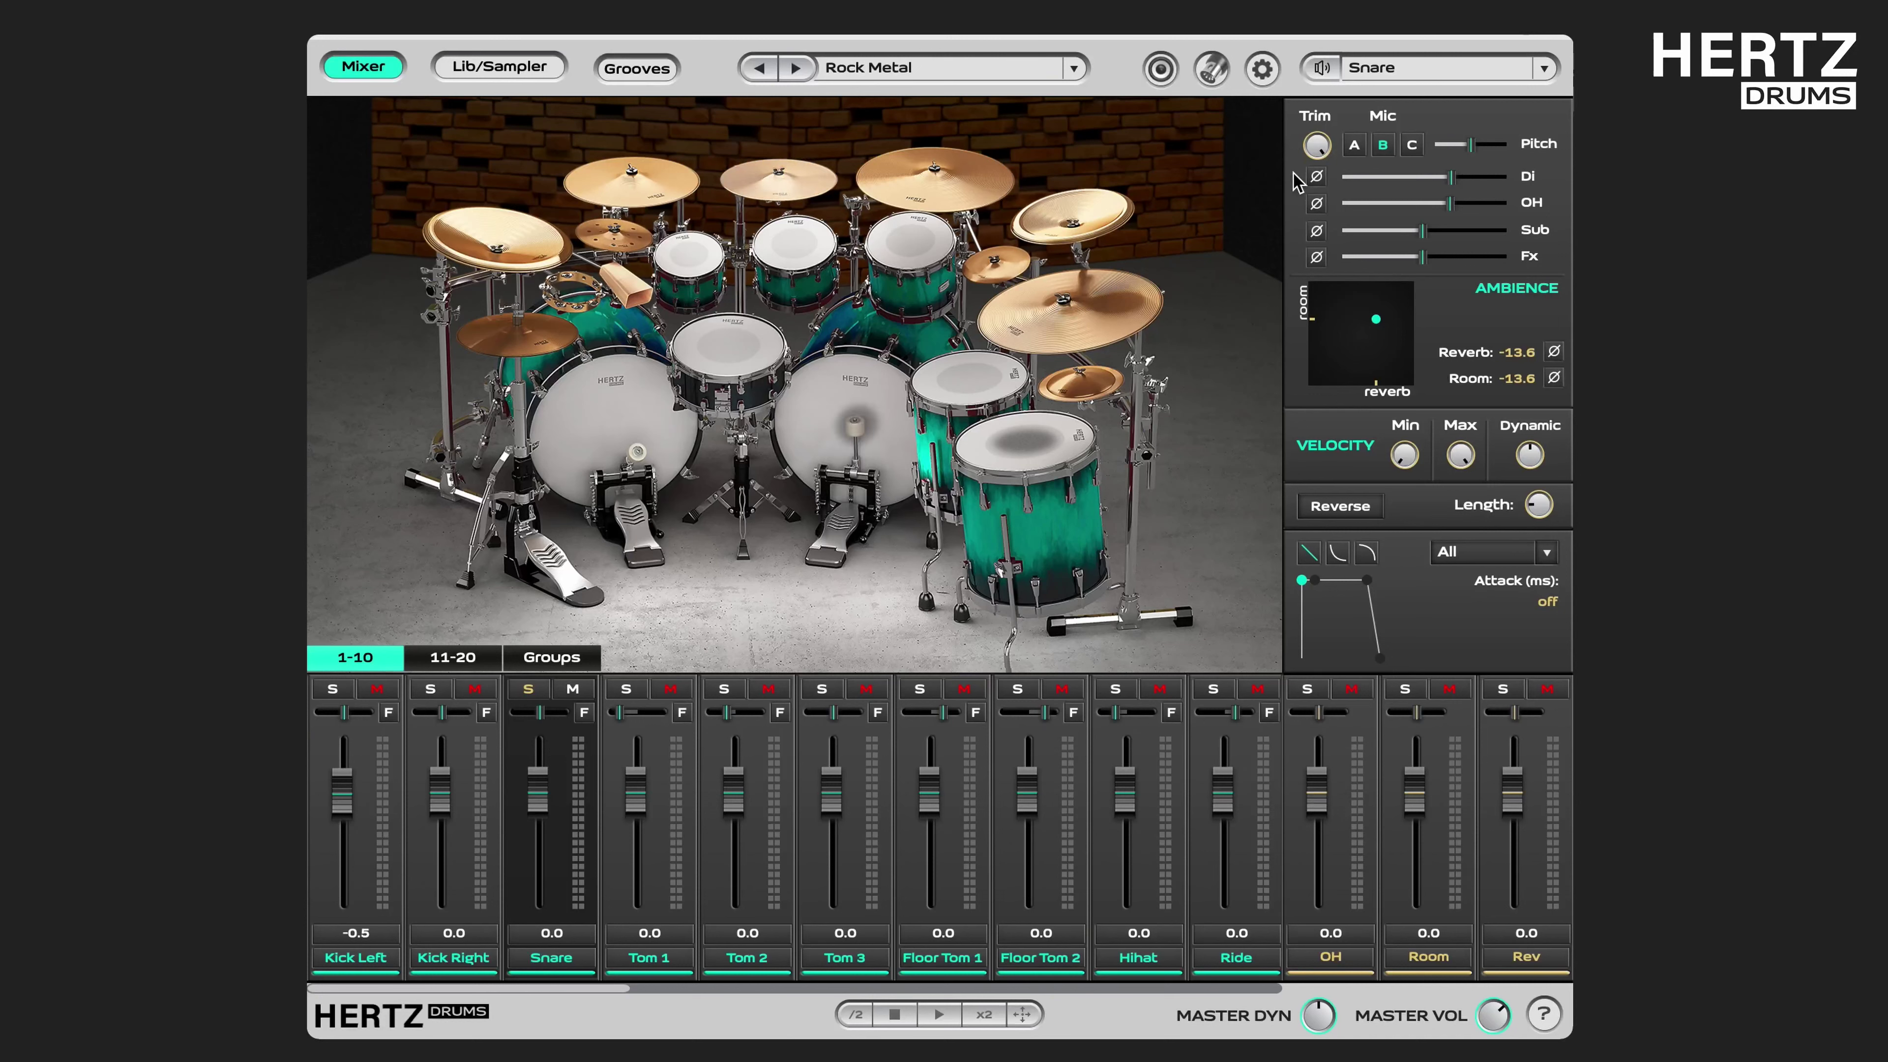
mouse_move(1324, 158)
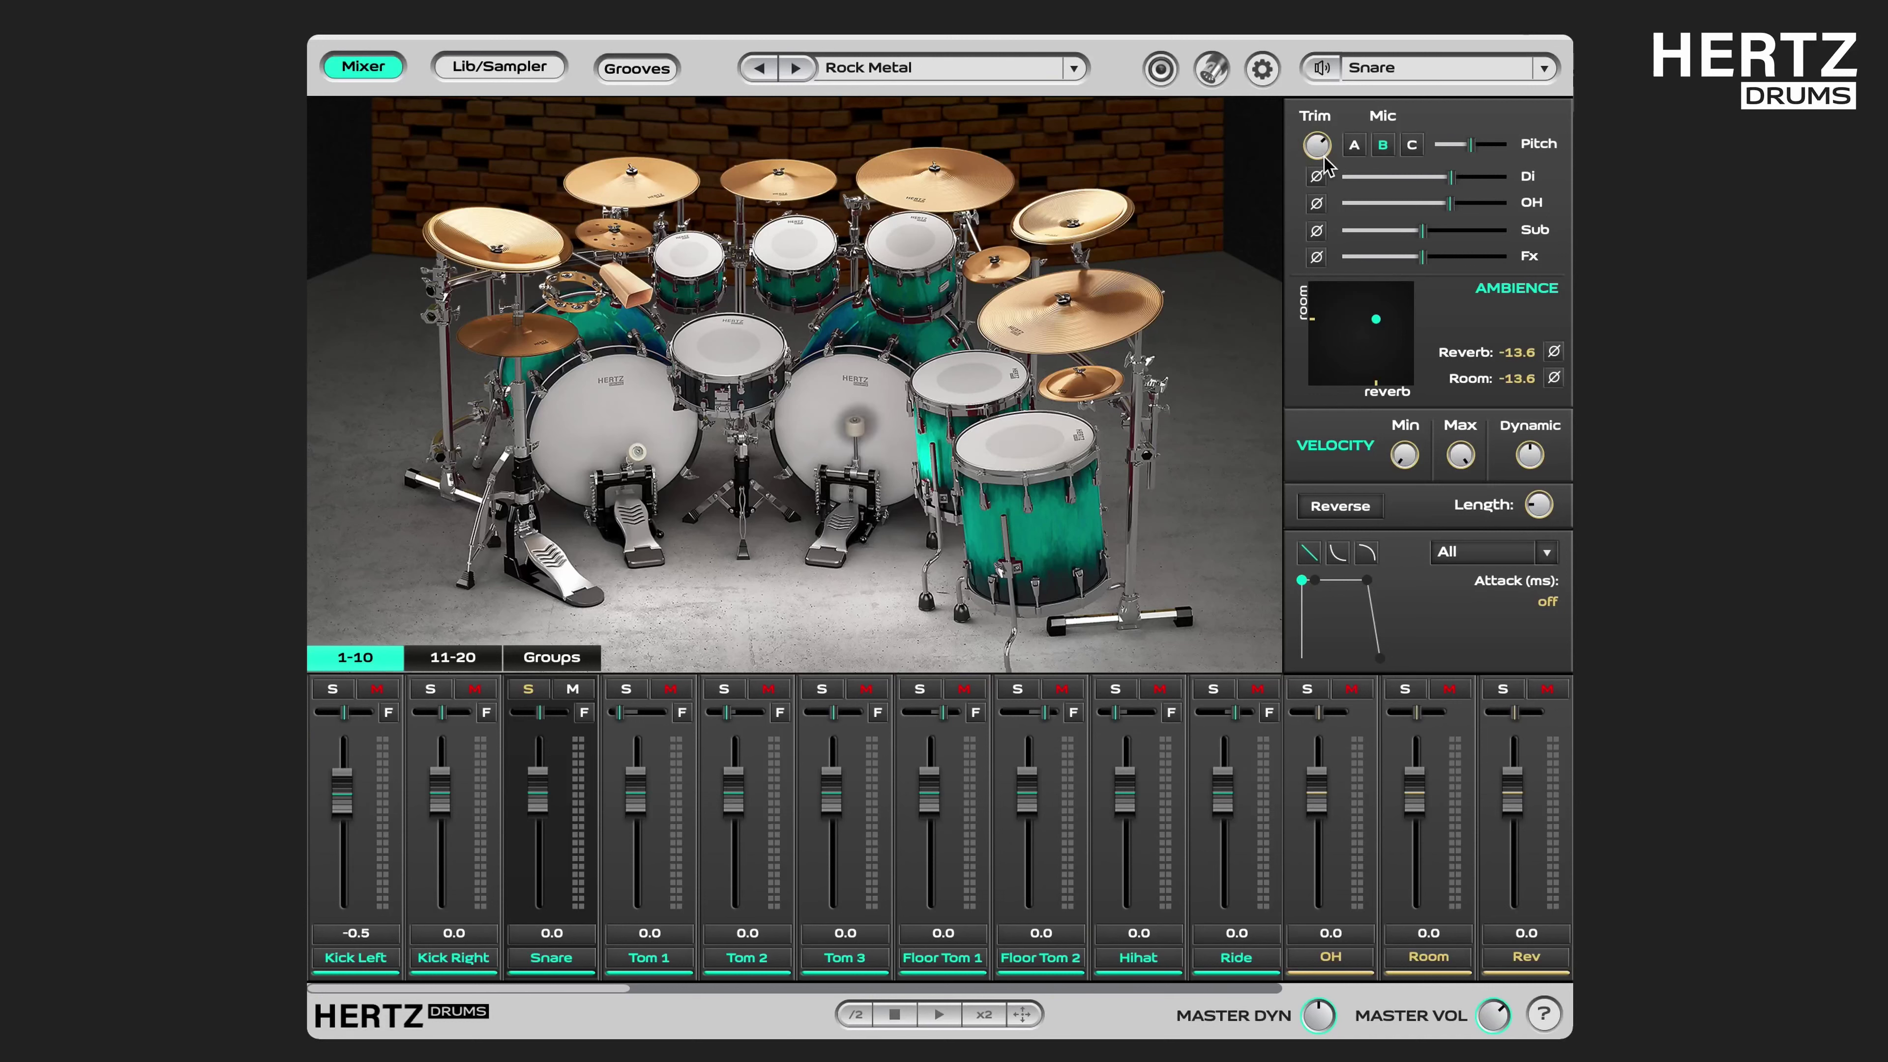
left_click_drag(1324, 158, 1320, 175)
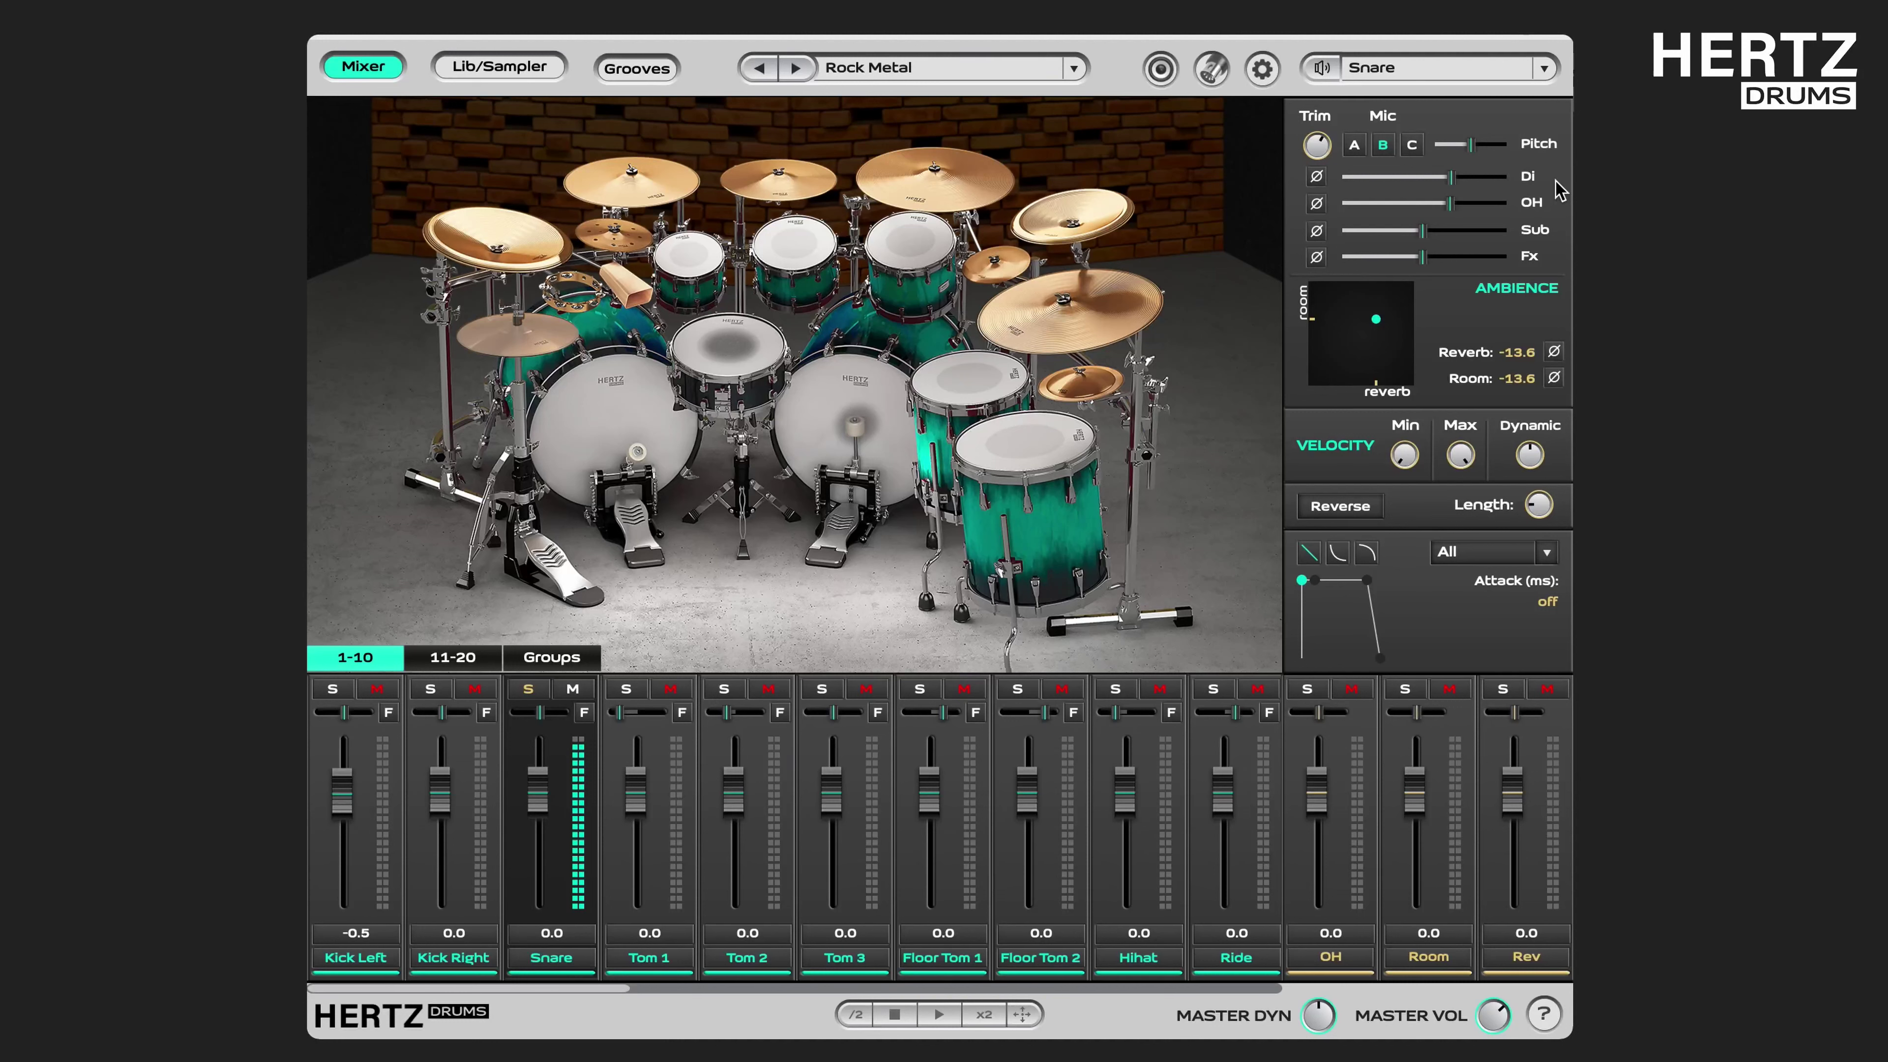
Turn the snare's OH mic level fully down, then audition mic positions A, B and C, ending on A.
left_click_drag(1450, 214, 1314, 279)
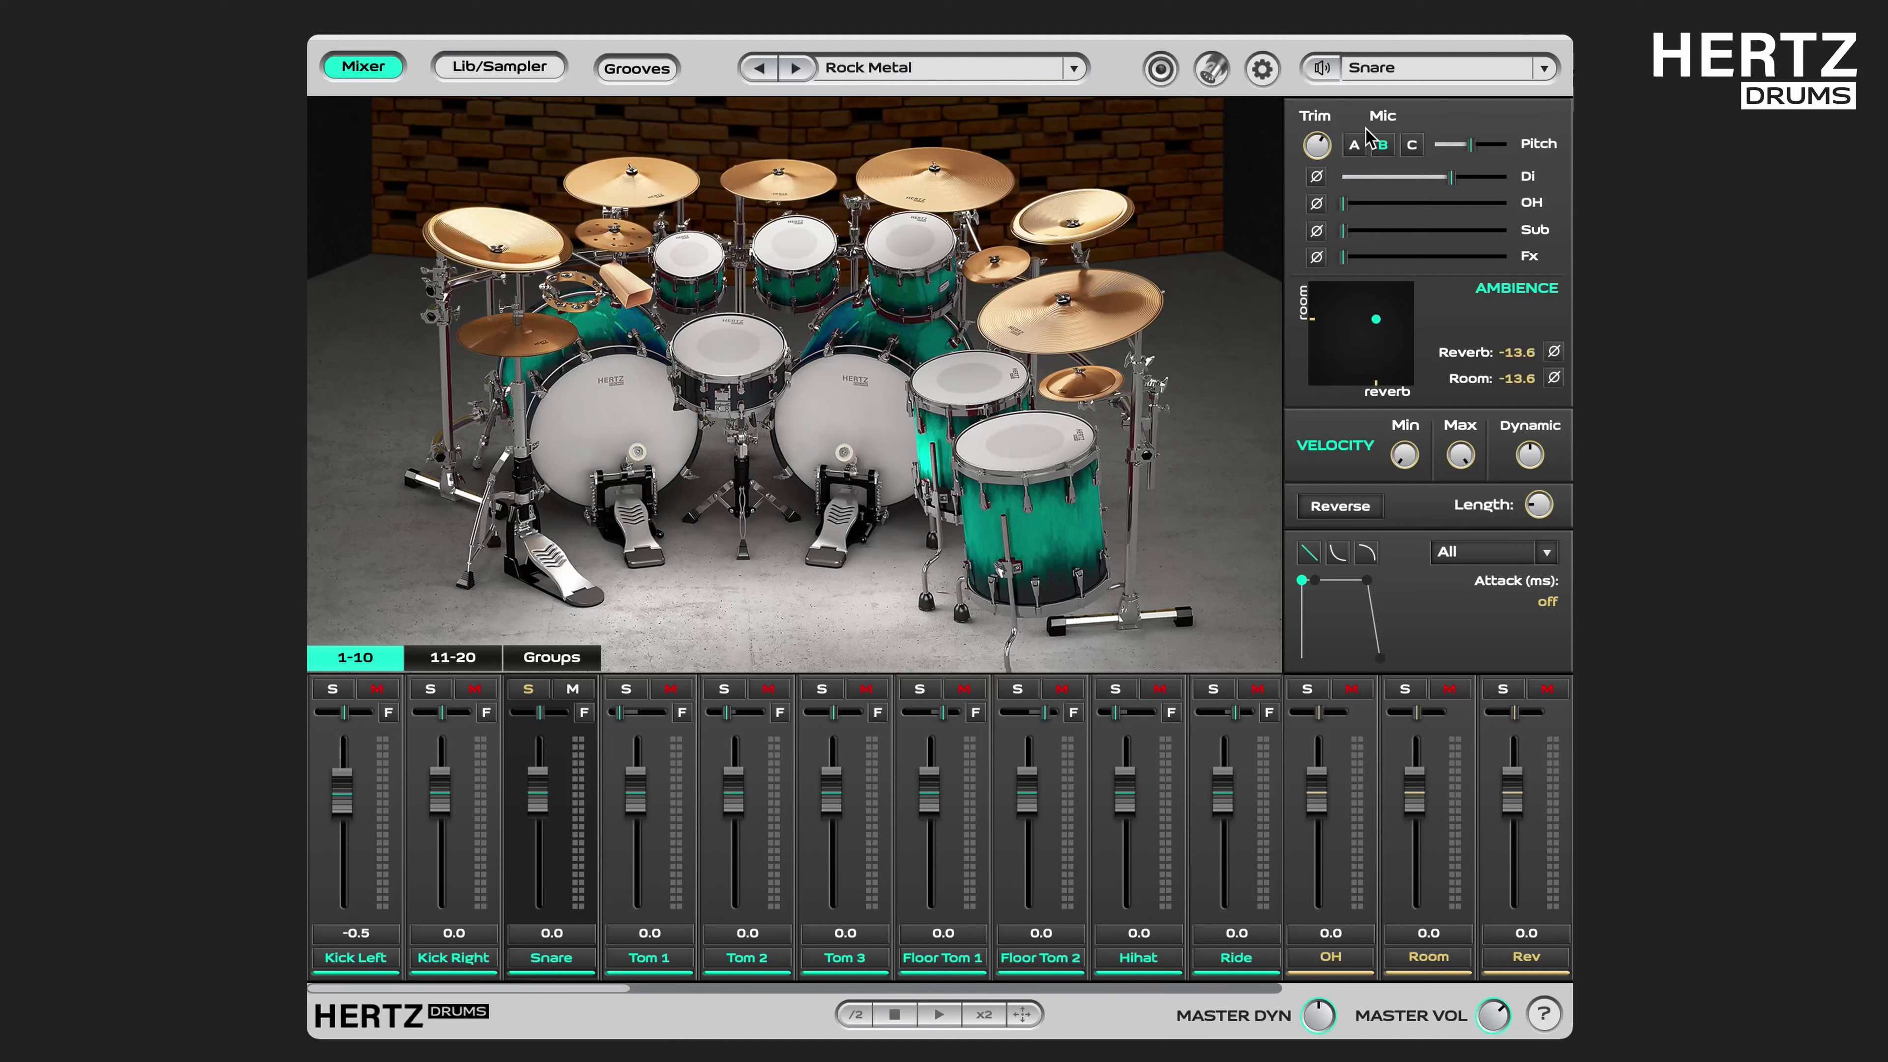
left_click(1356, 146)
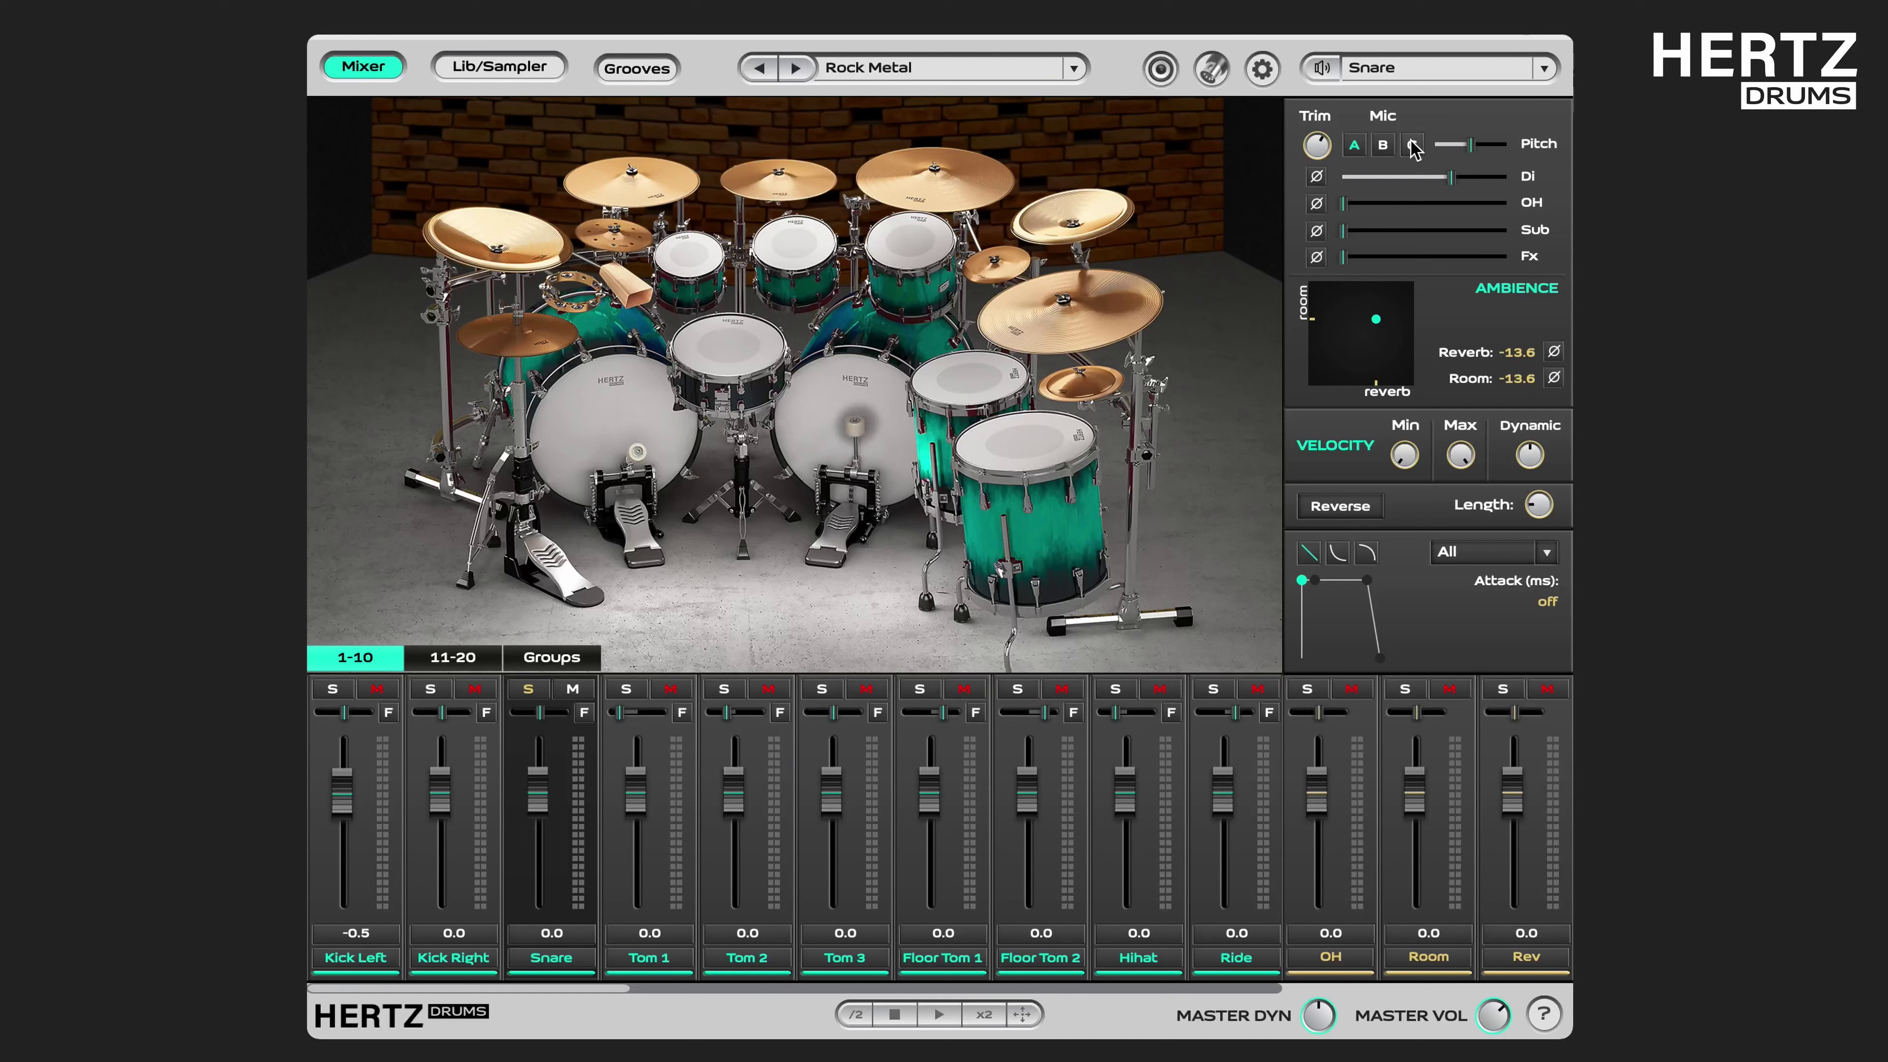
left_click(1383, 144)
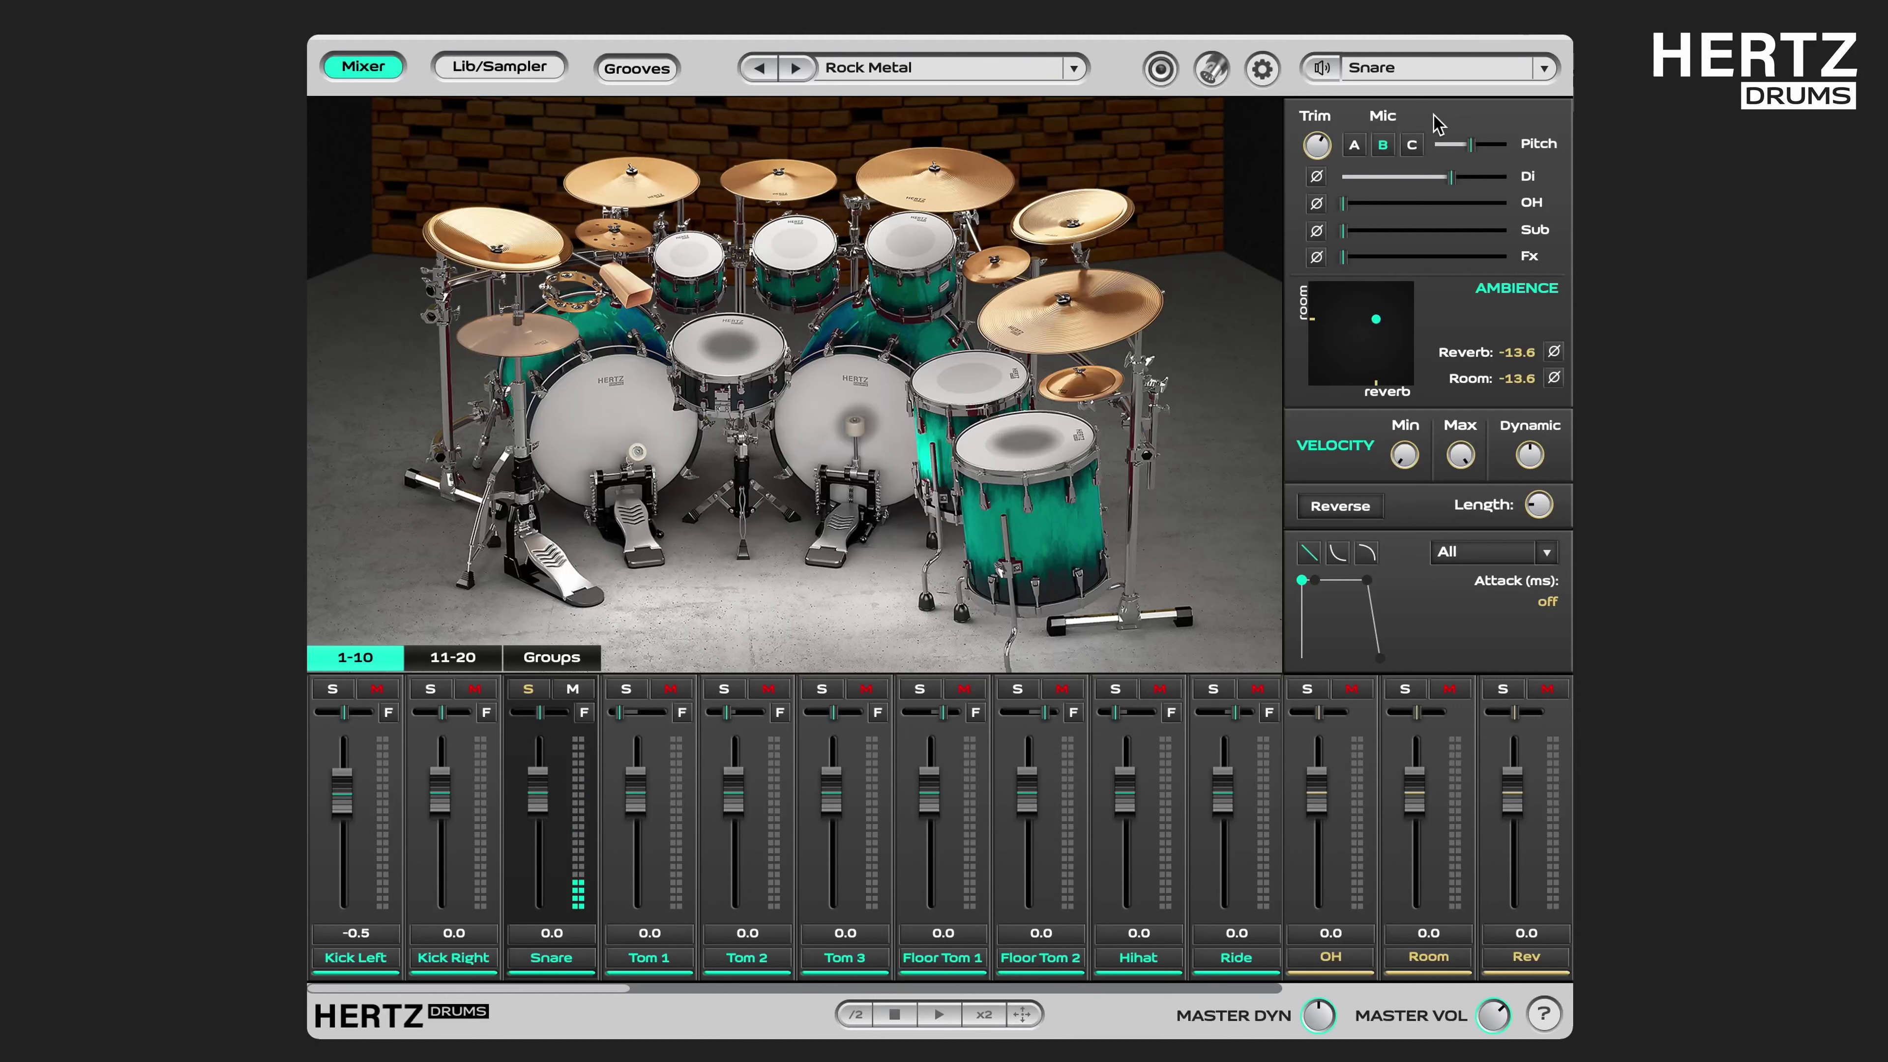
left_click(1410, 147)
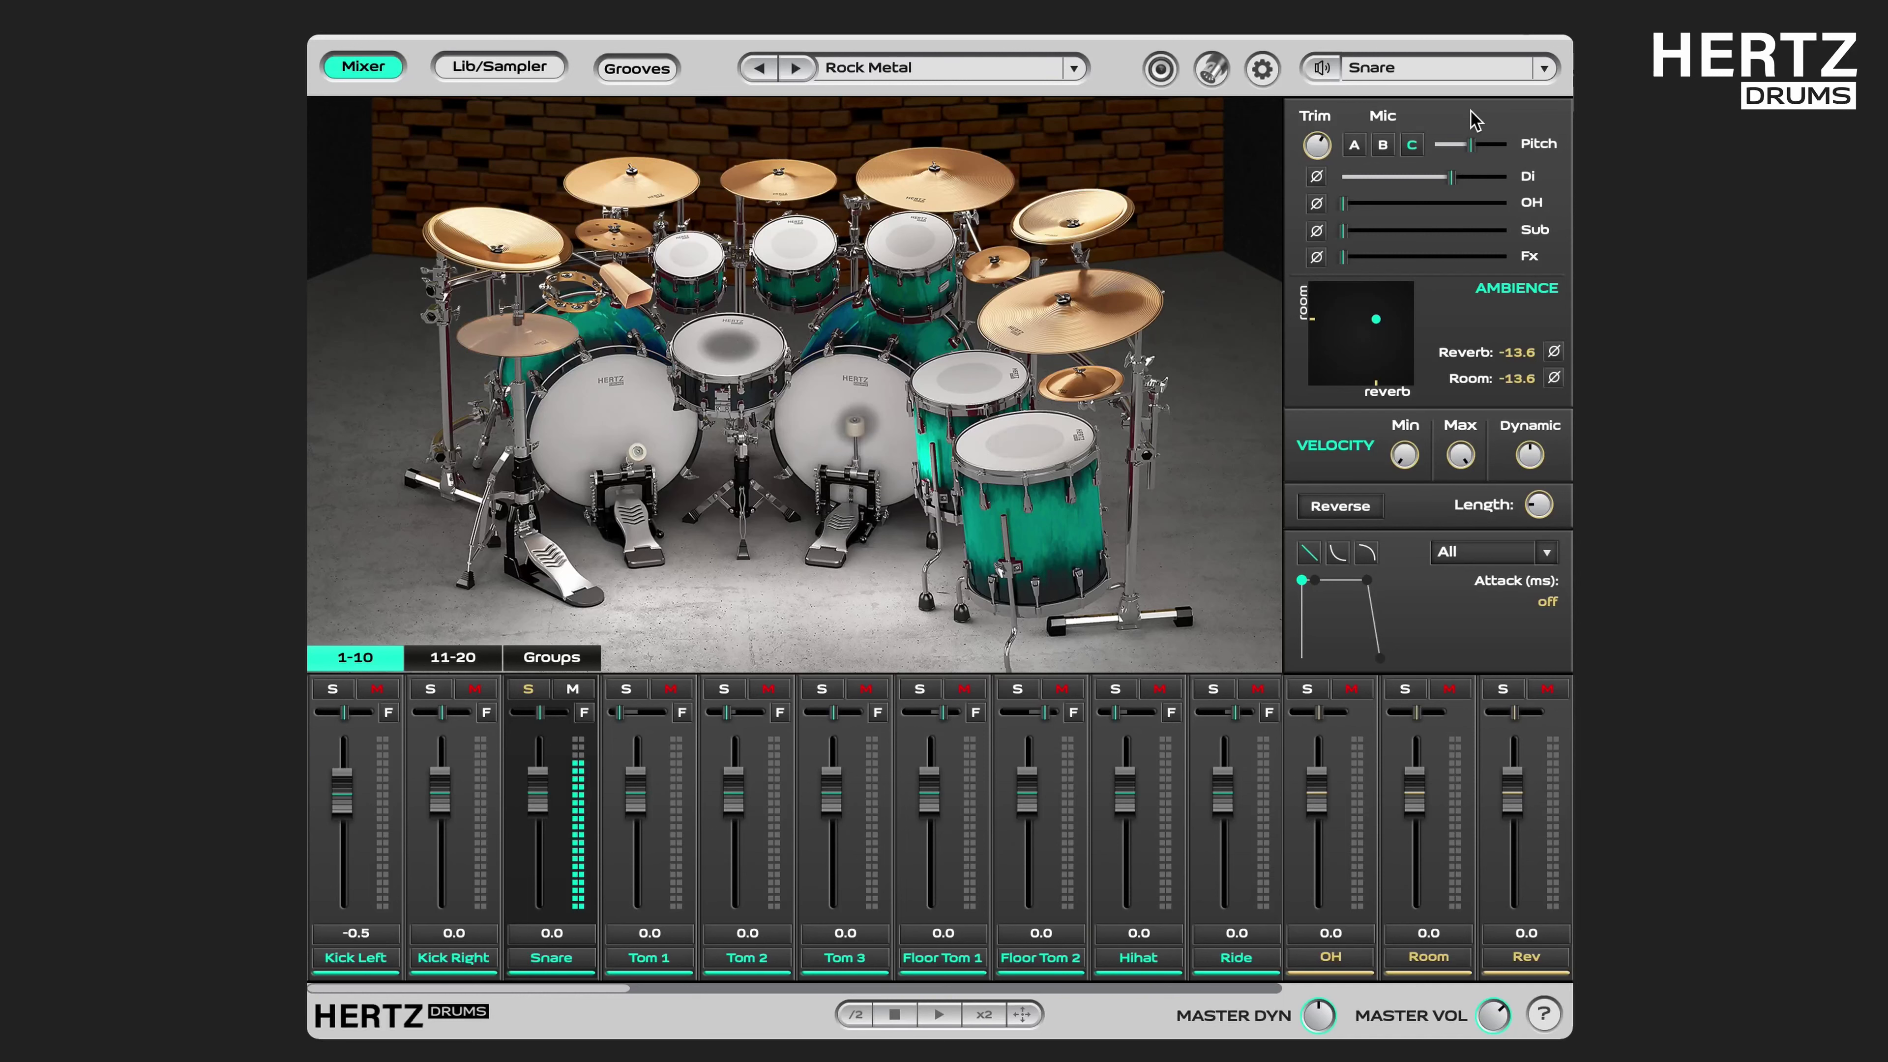
left_click(1355, 145)
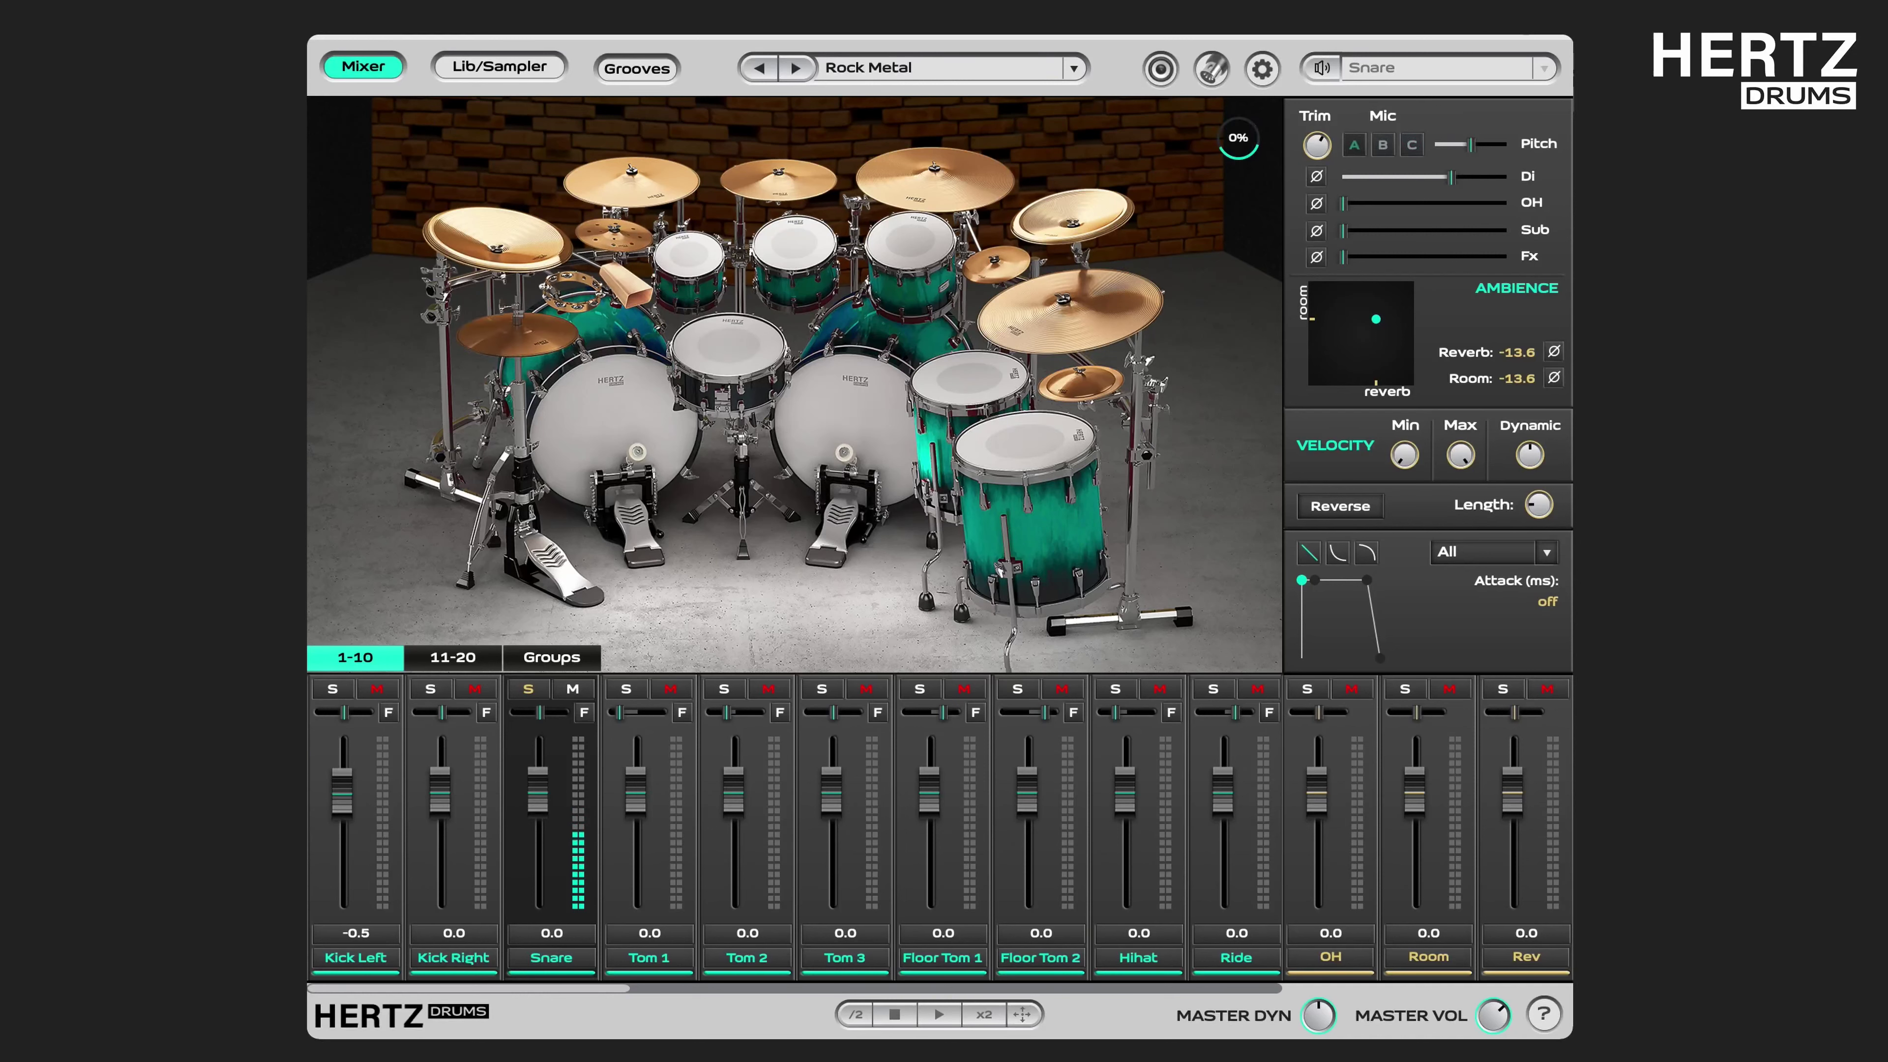
Reload the Rock Metal user preset and audition Crash 1 on mic position A.
left_click(1074, 68)
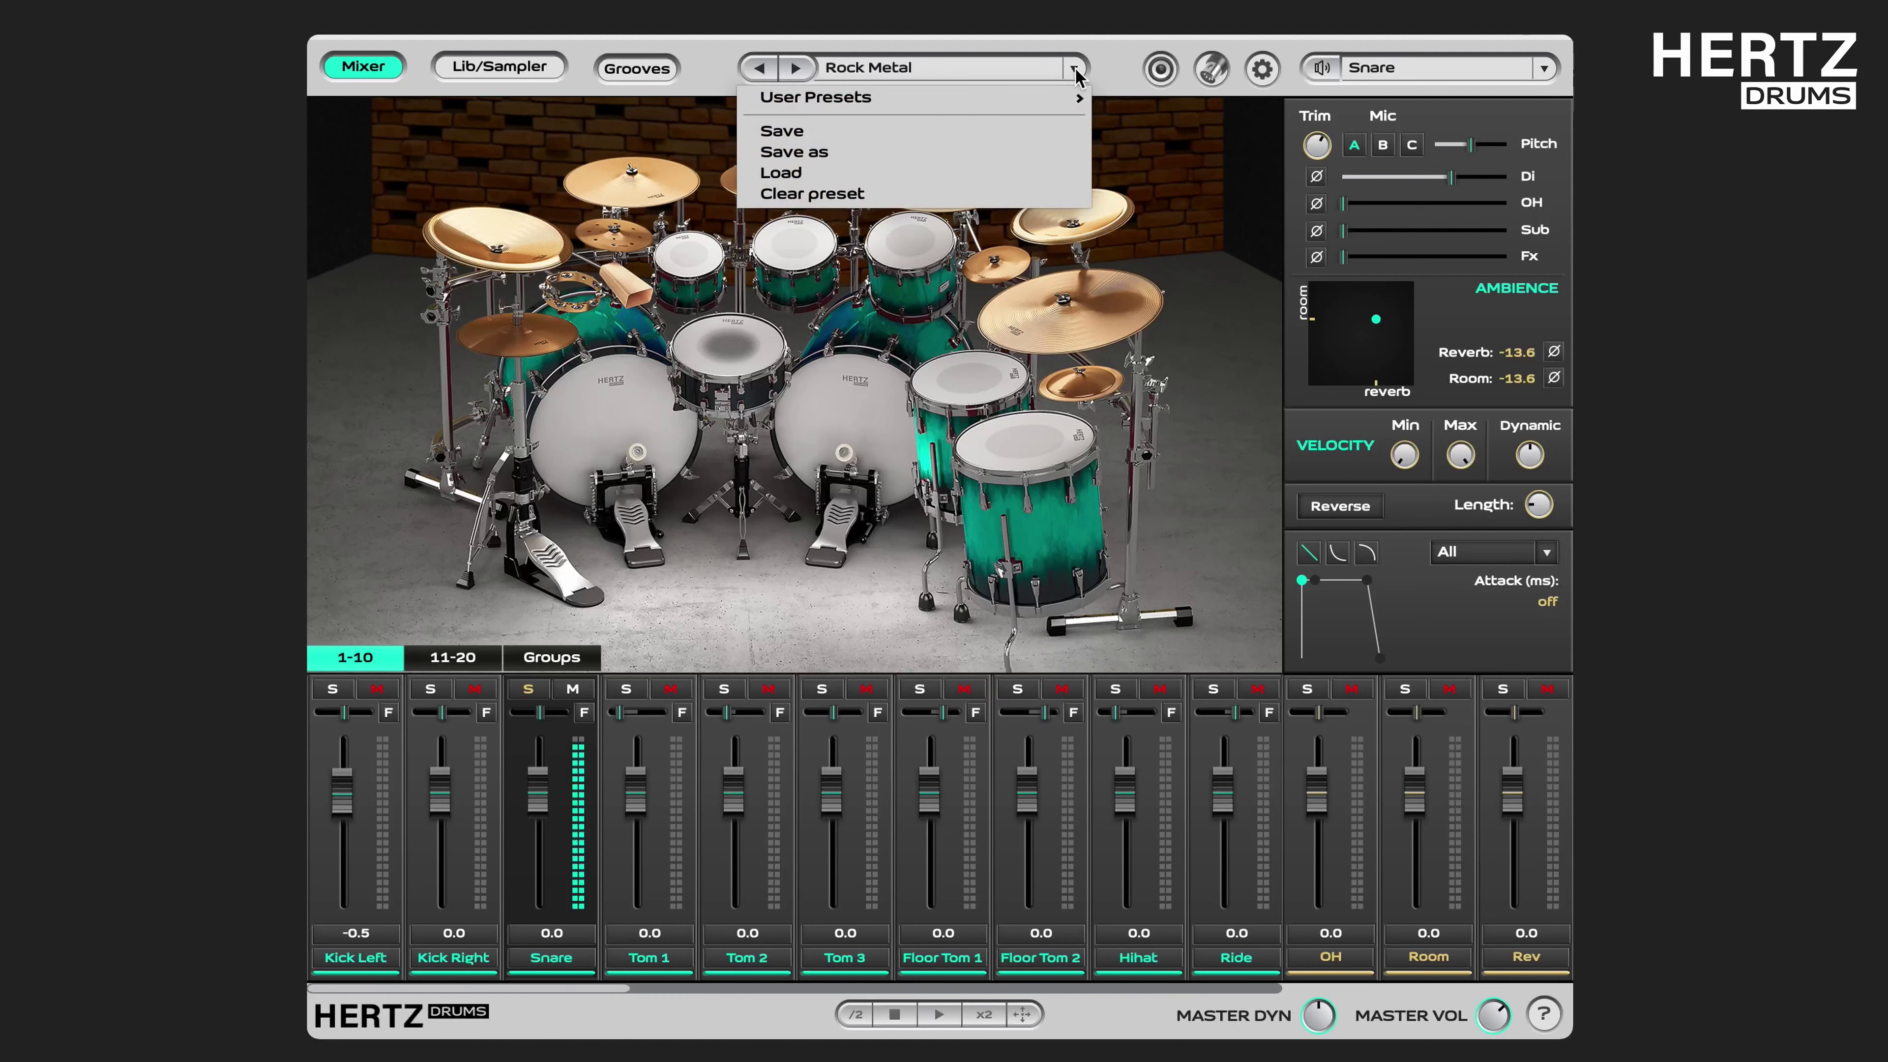
mouse_move(1073, 101)
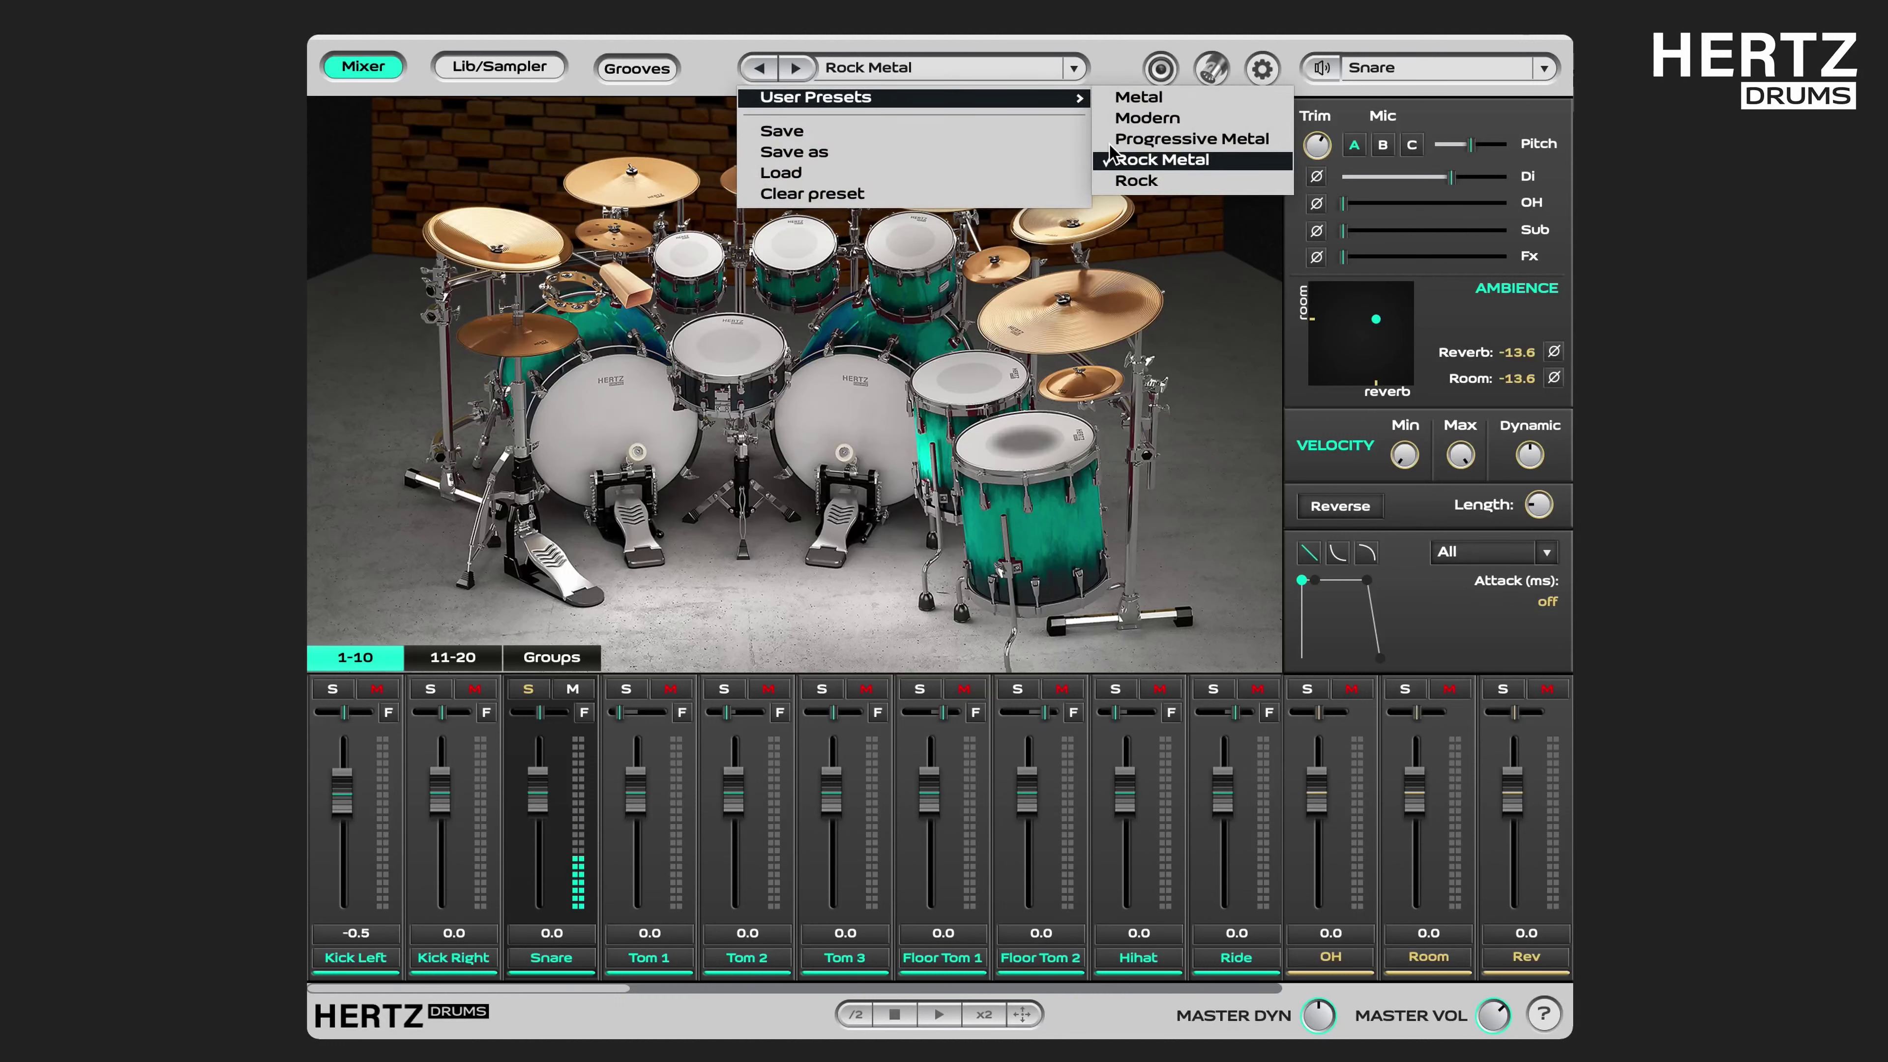
left_click(1171, 159)
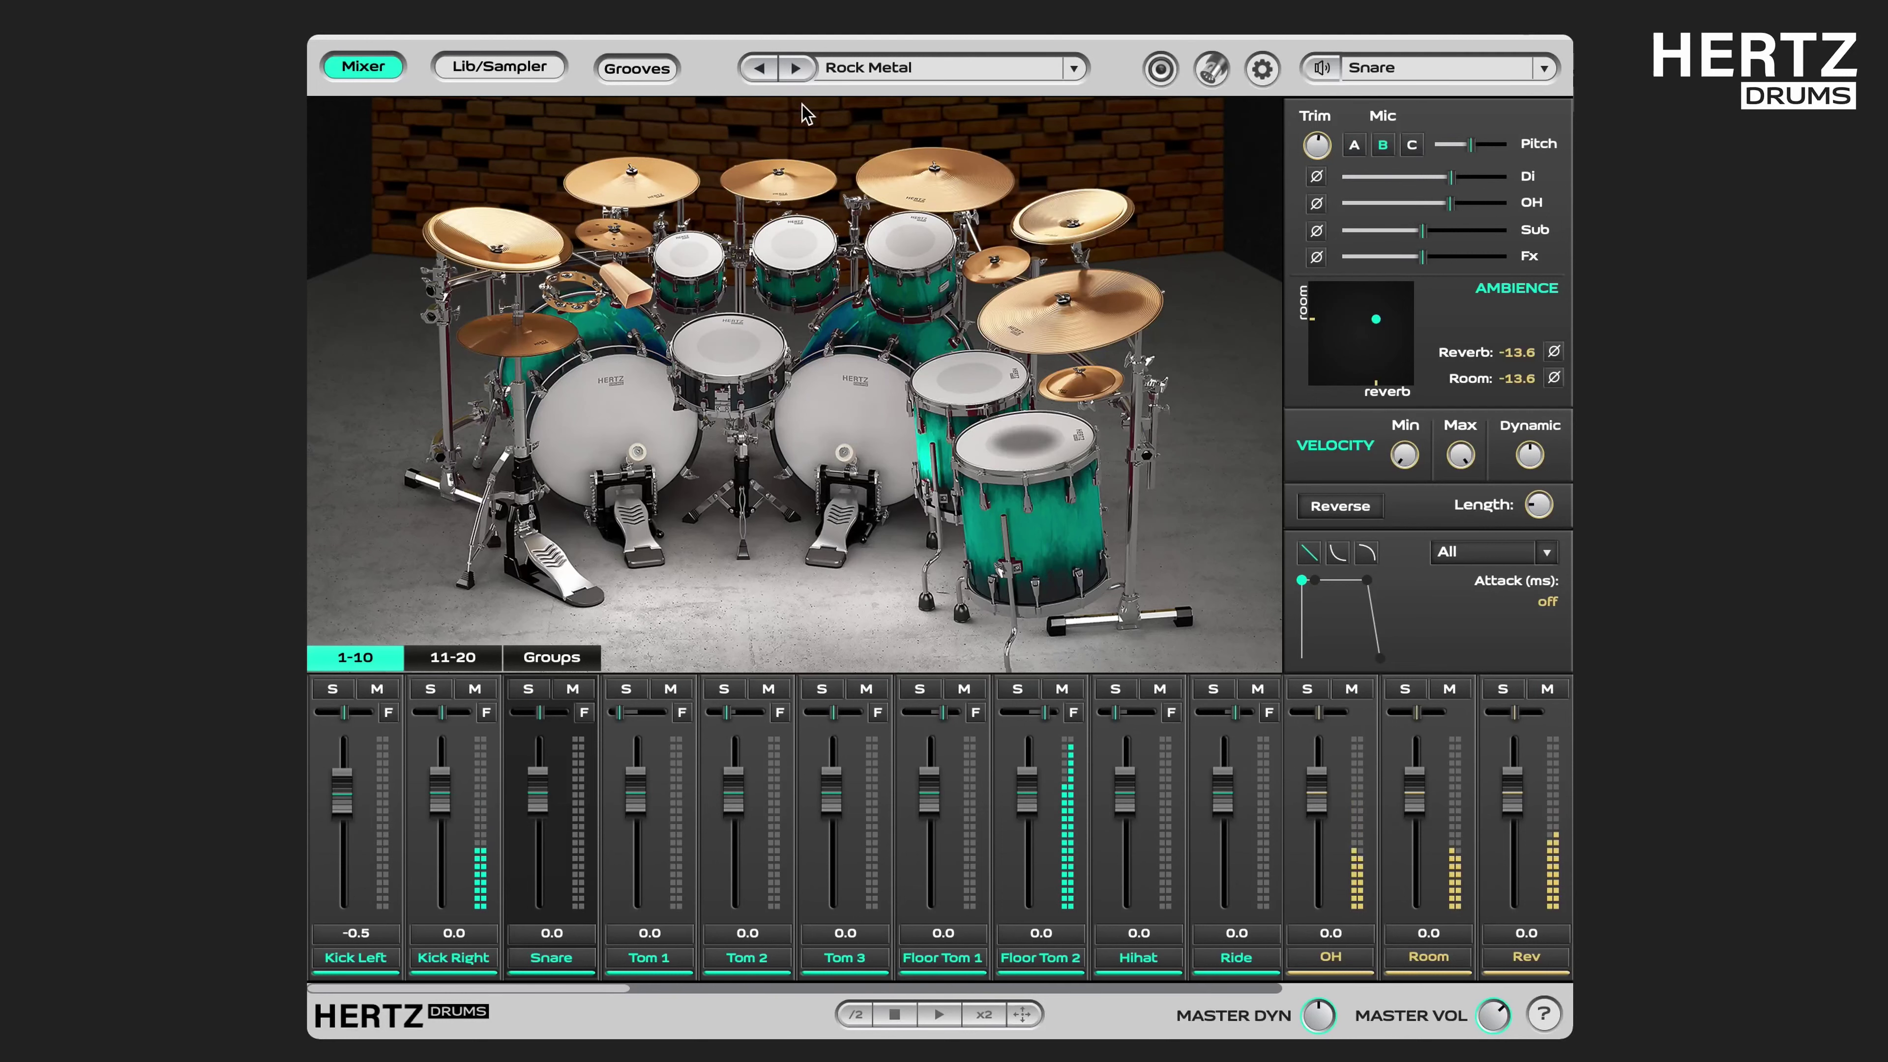
left_click(640, 195)
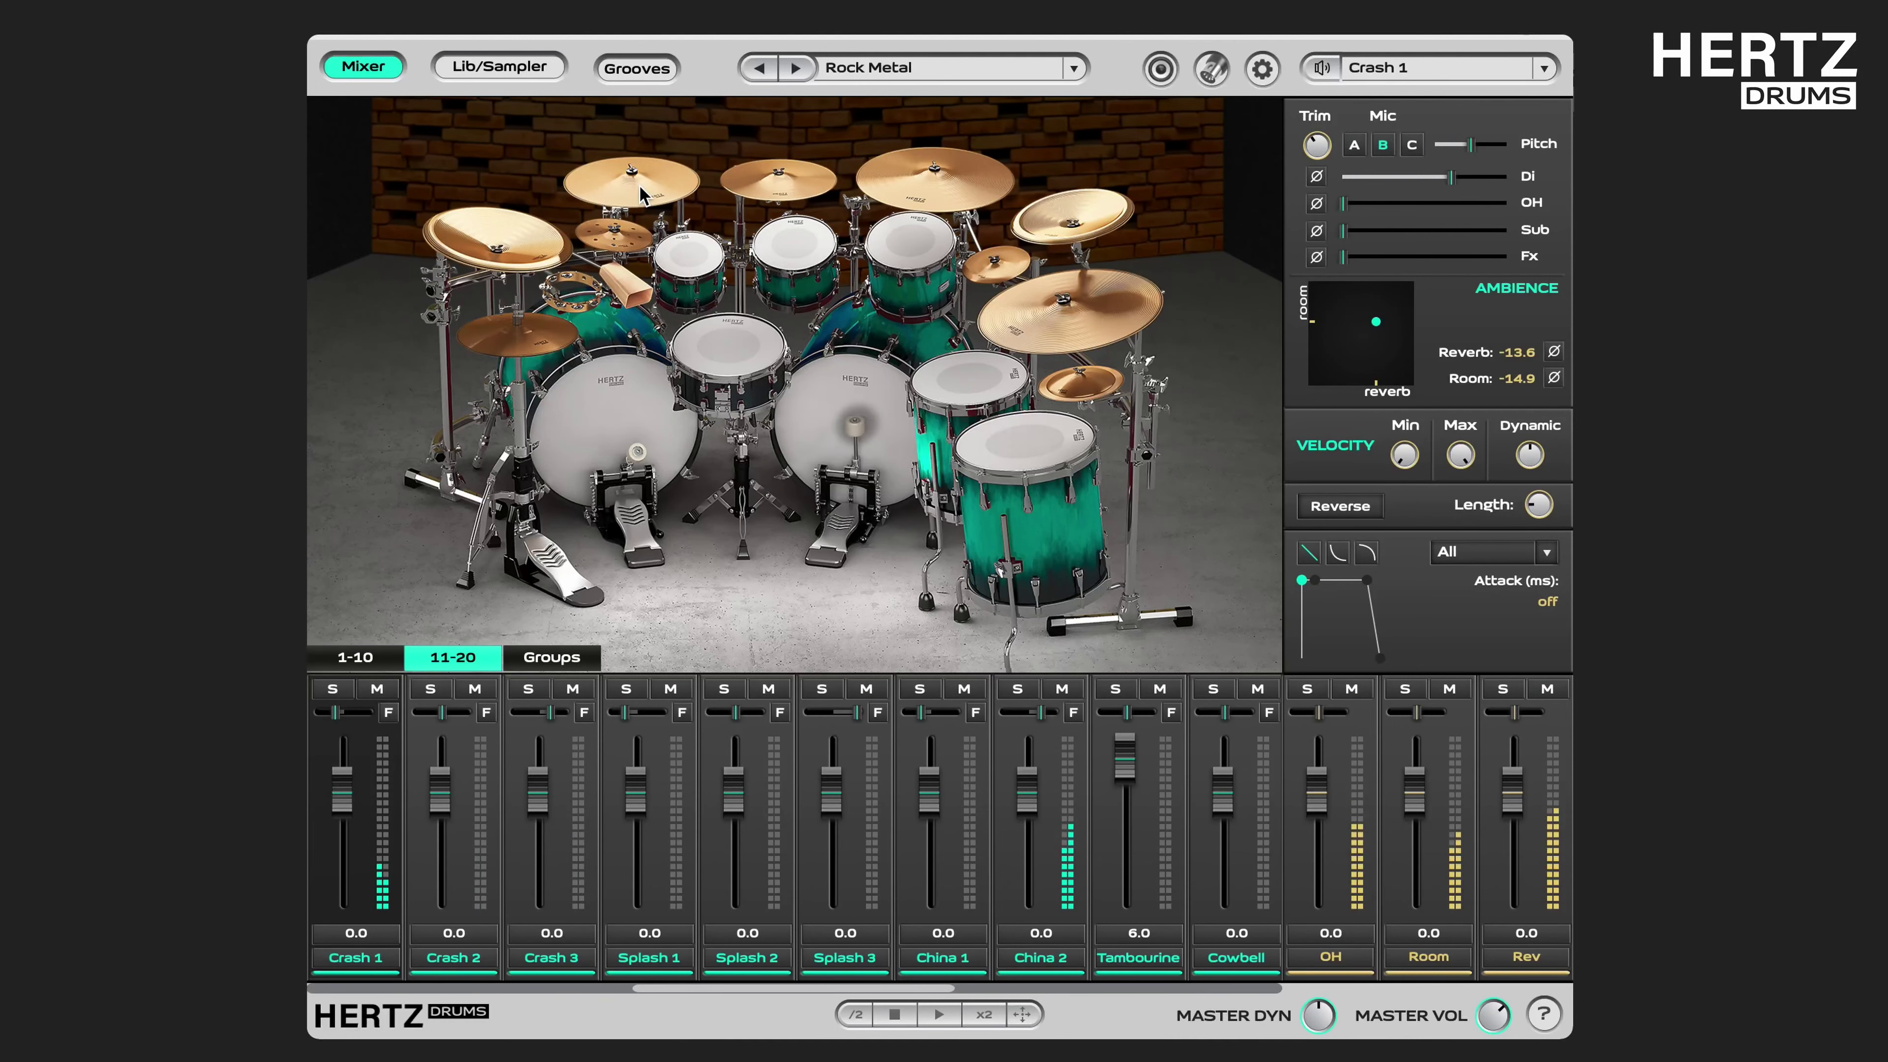
left_click(1355, 149)
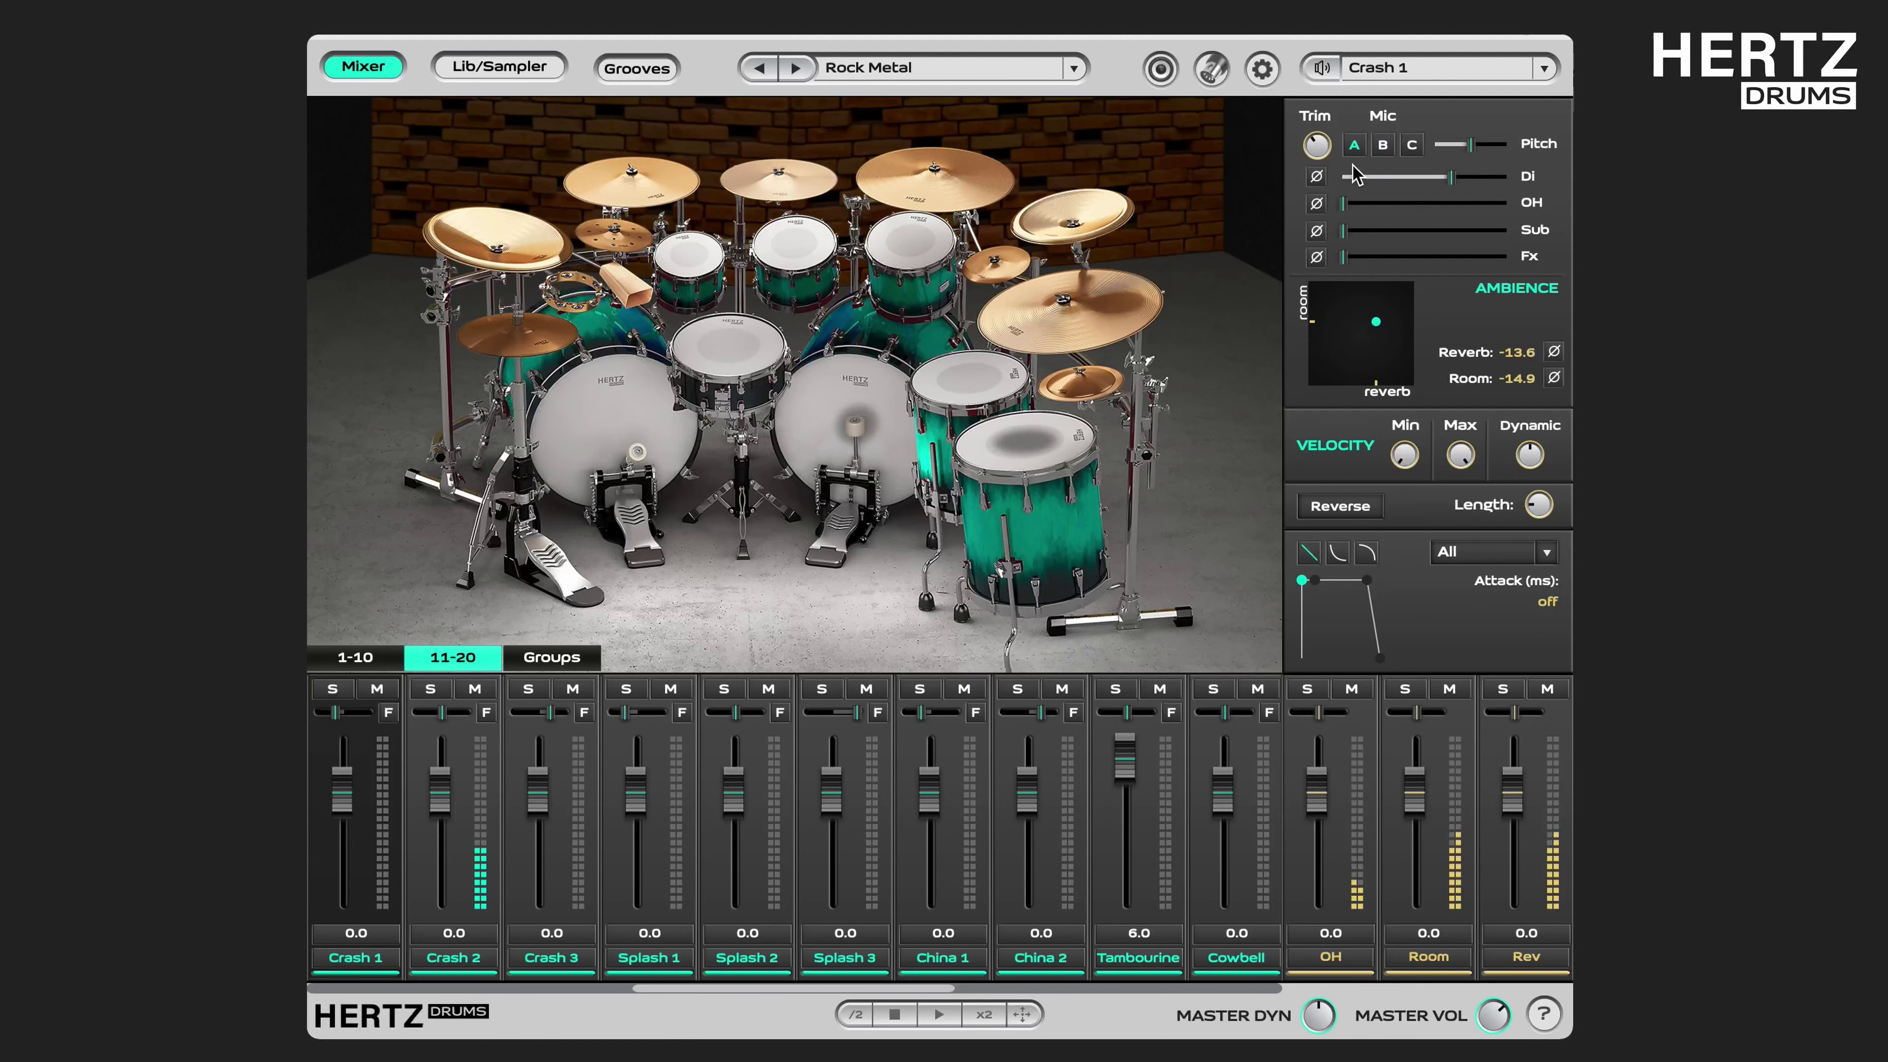
left_click(794, 181)
Audition Crash 2, Crash 3, China 2, Ride, Toms 1–3 and Floor Tom 1, then re-solo the Snare.
left_click(993, 195)
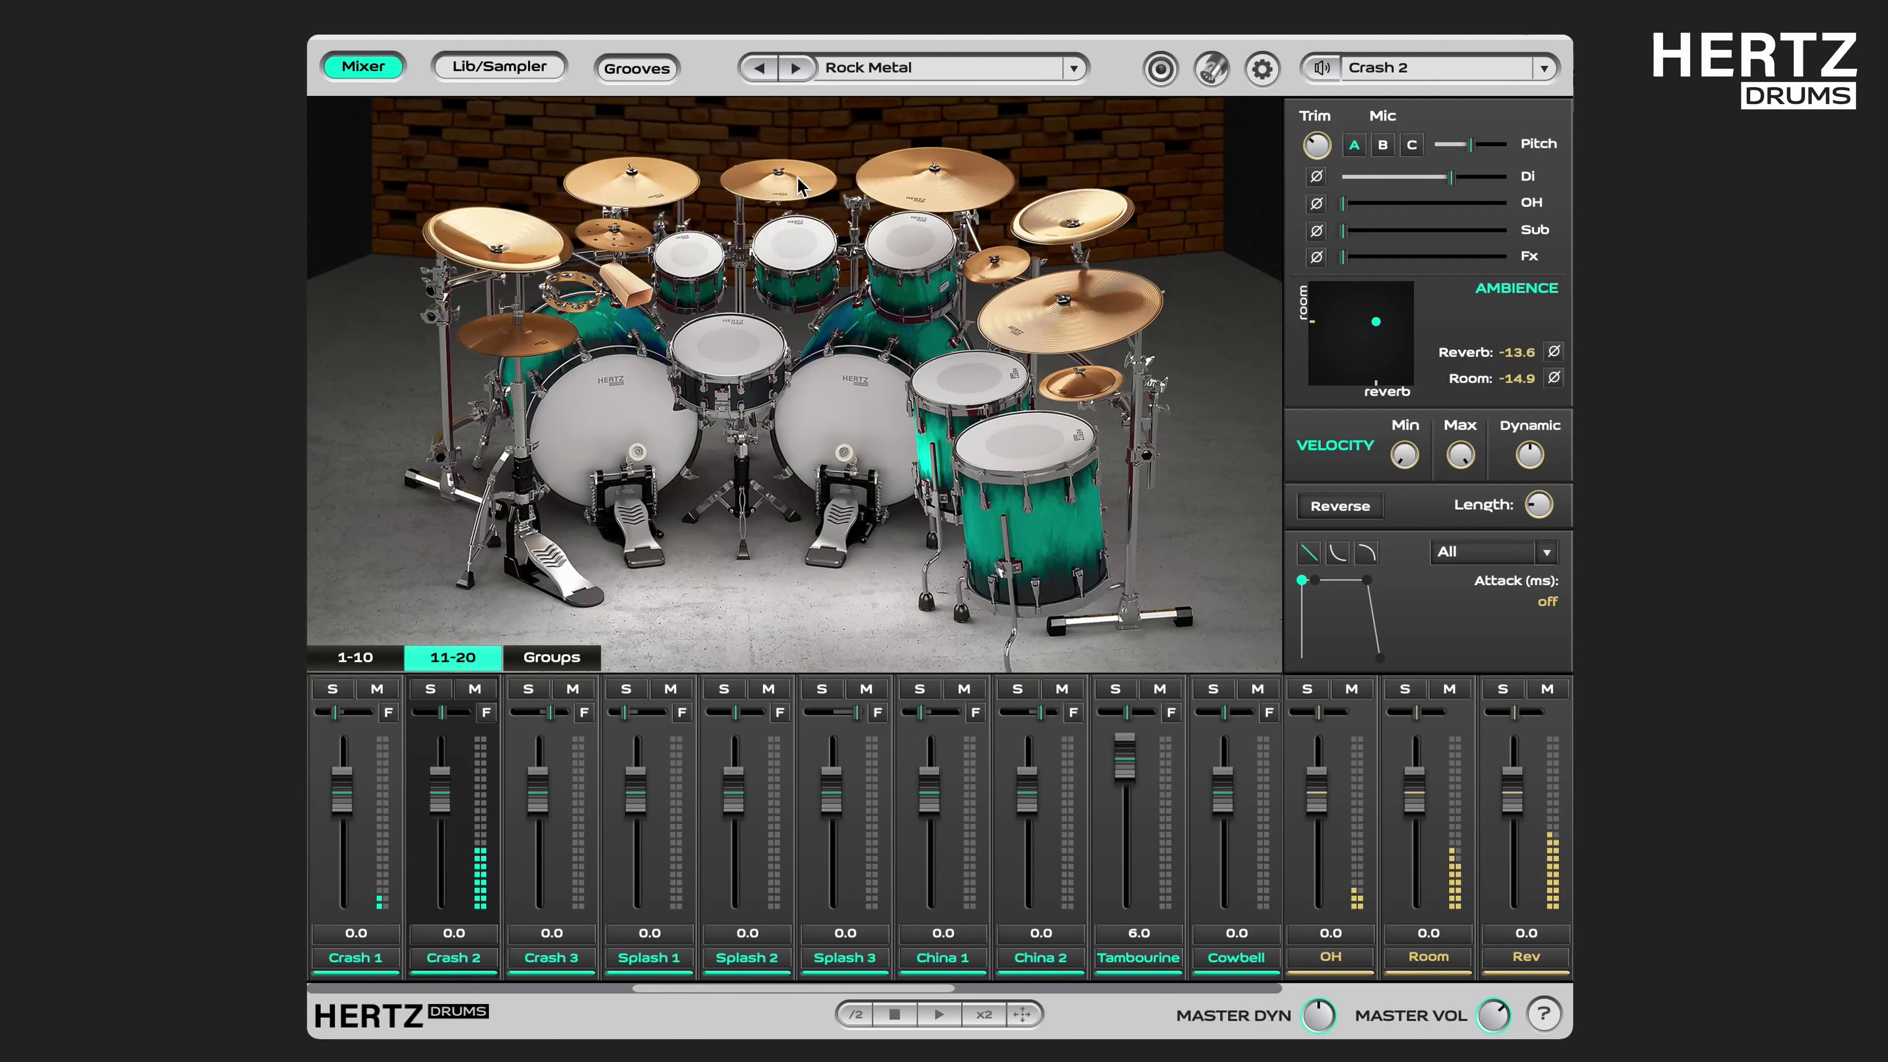
left_click(1026, 202)
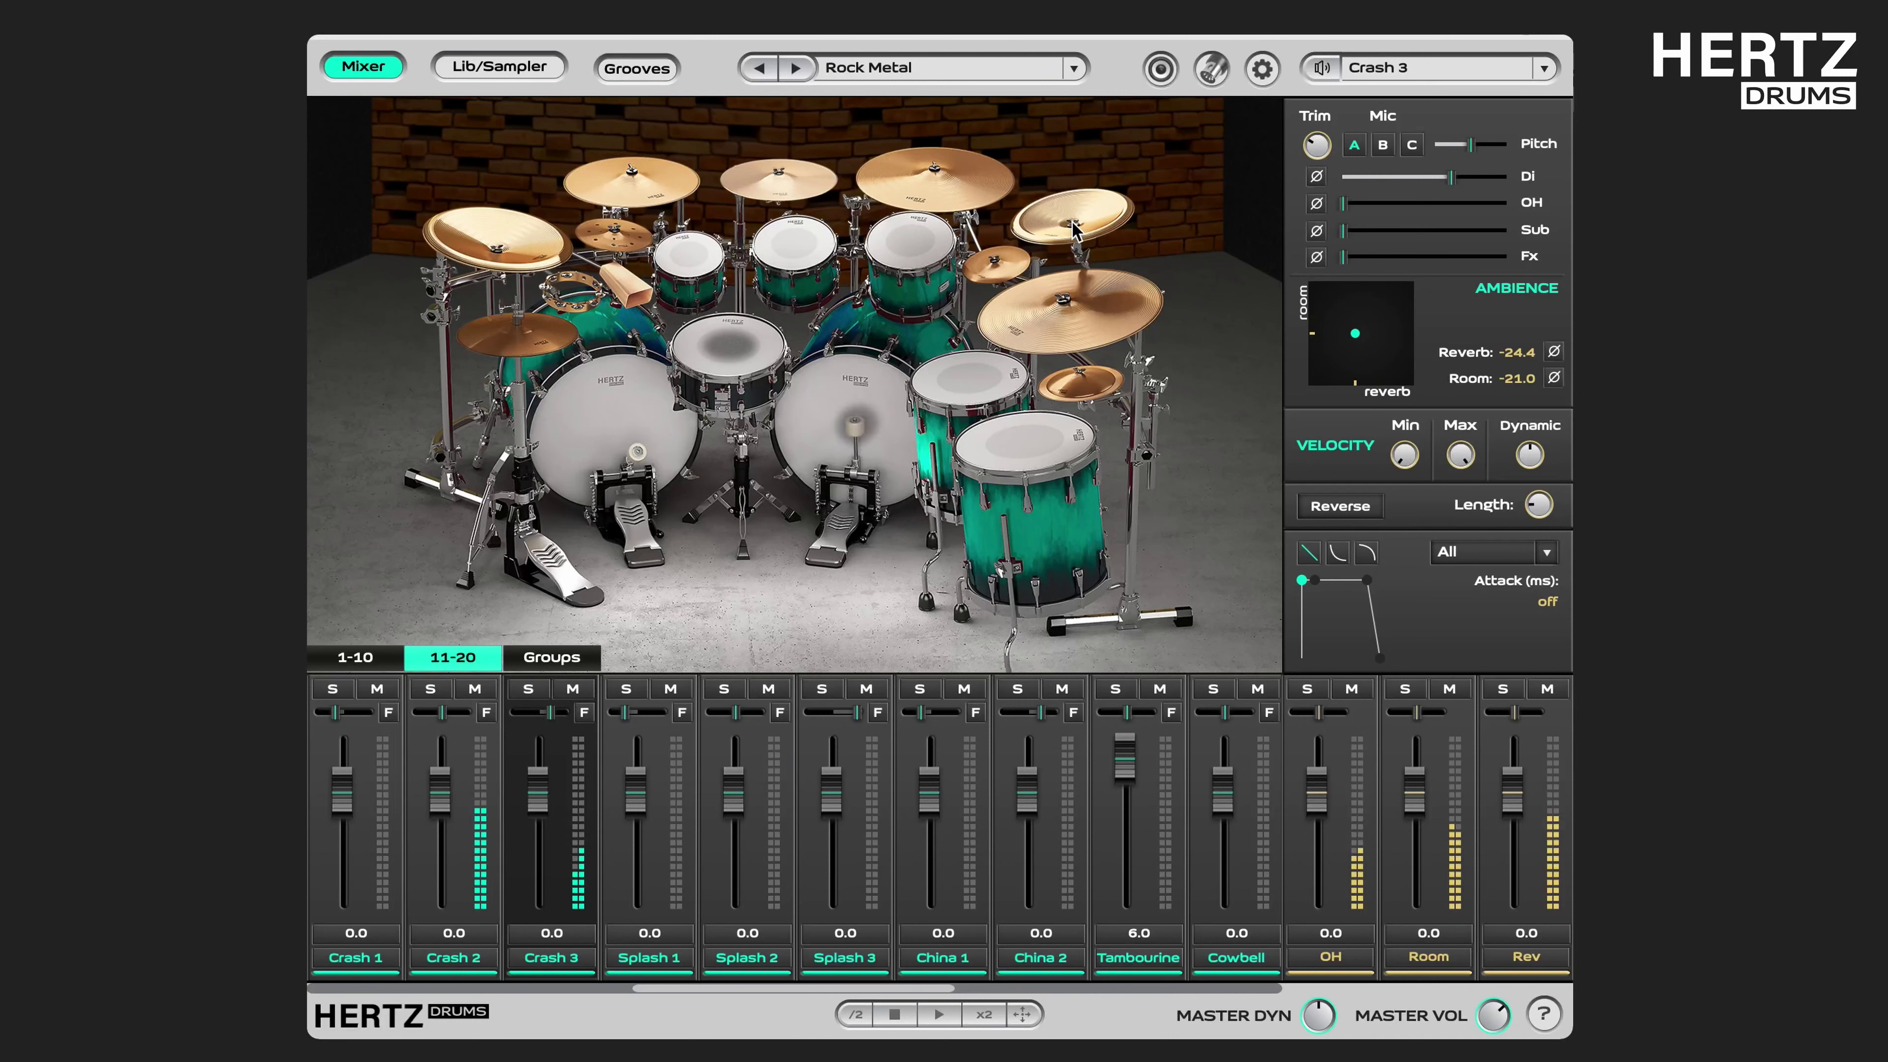
left_click(1108, 319)
left_click(1015, 285)
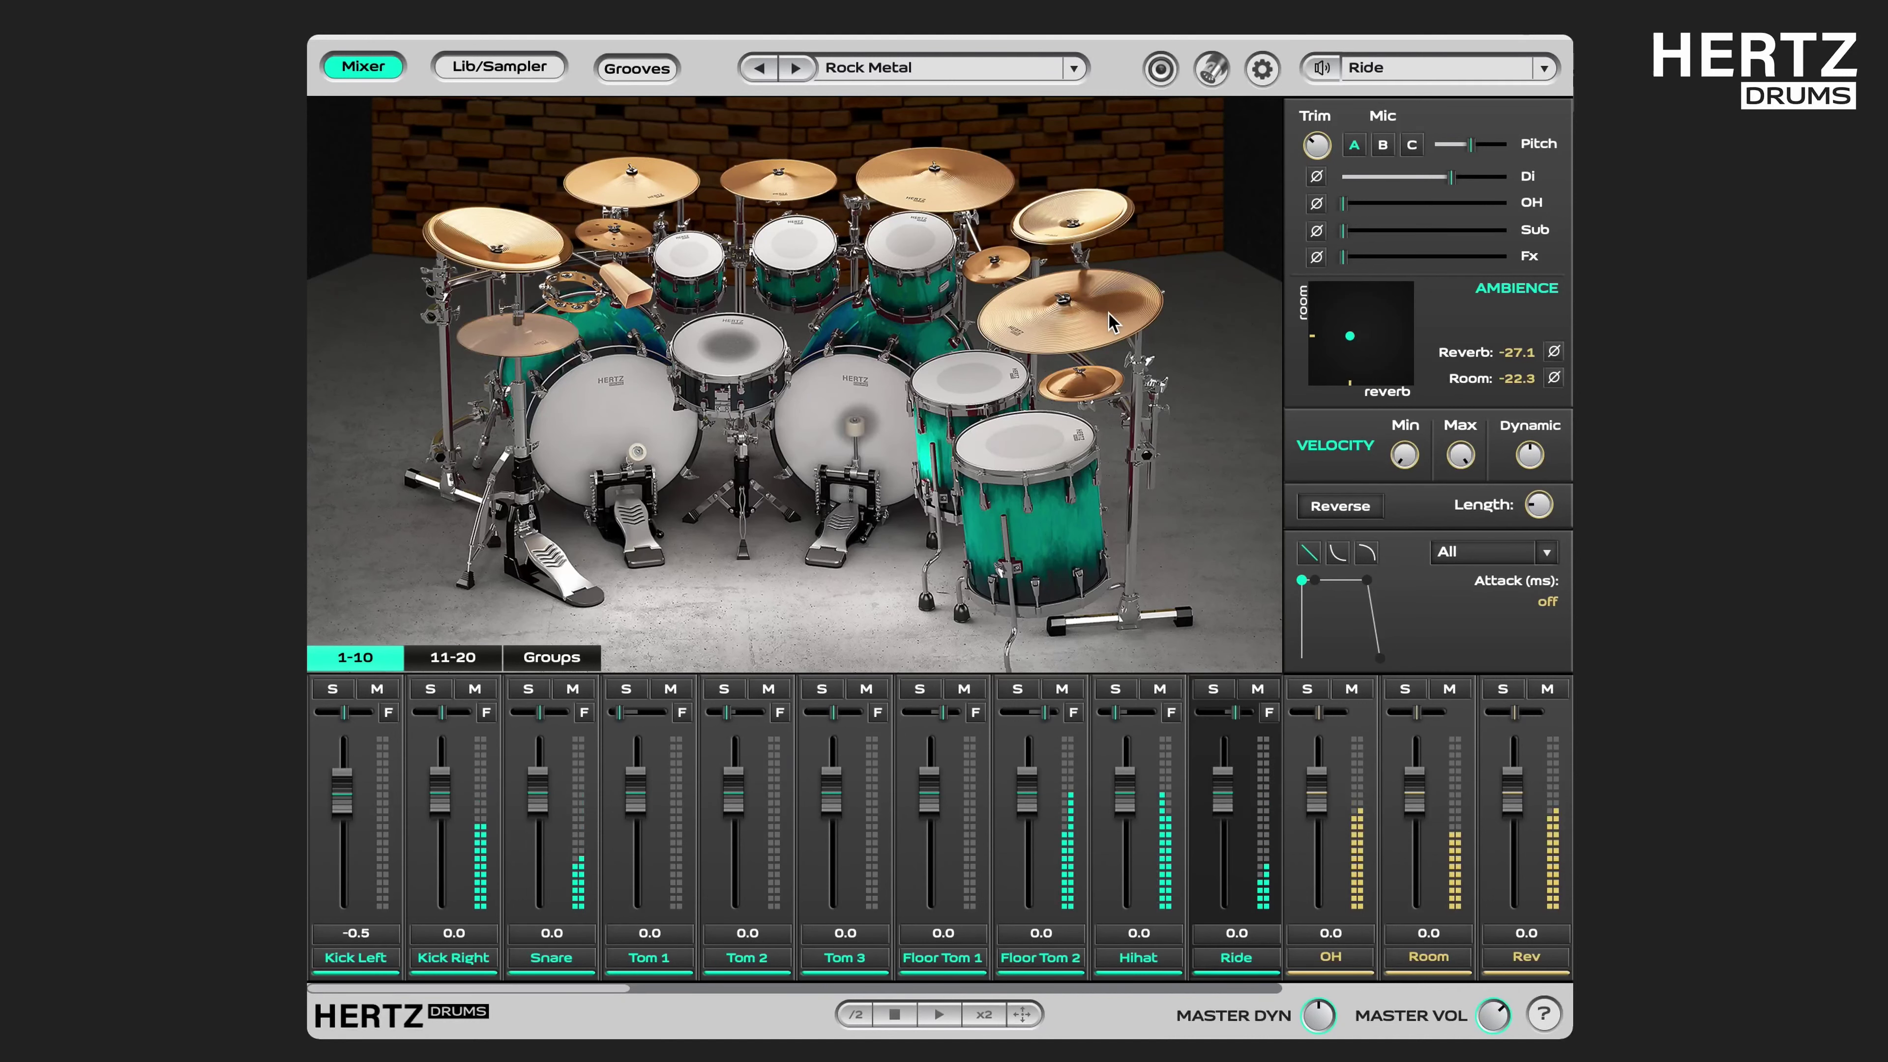
left_click(698, 273)
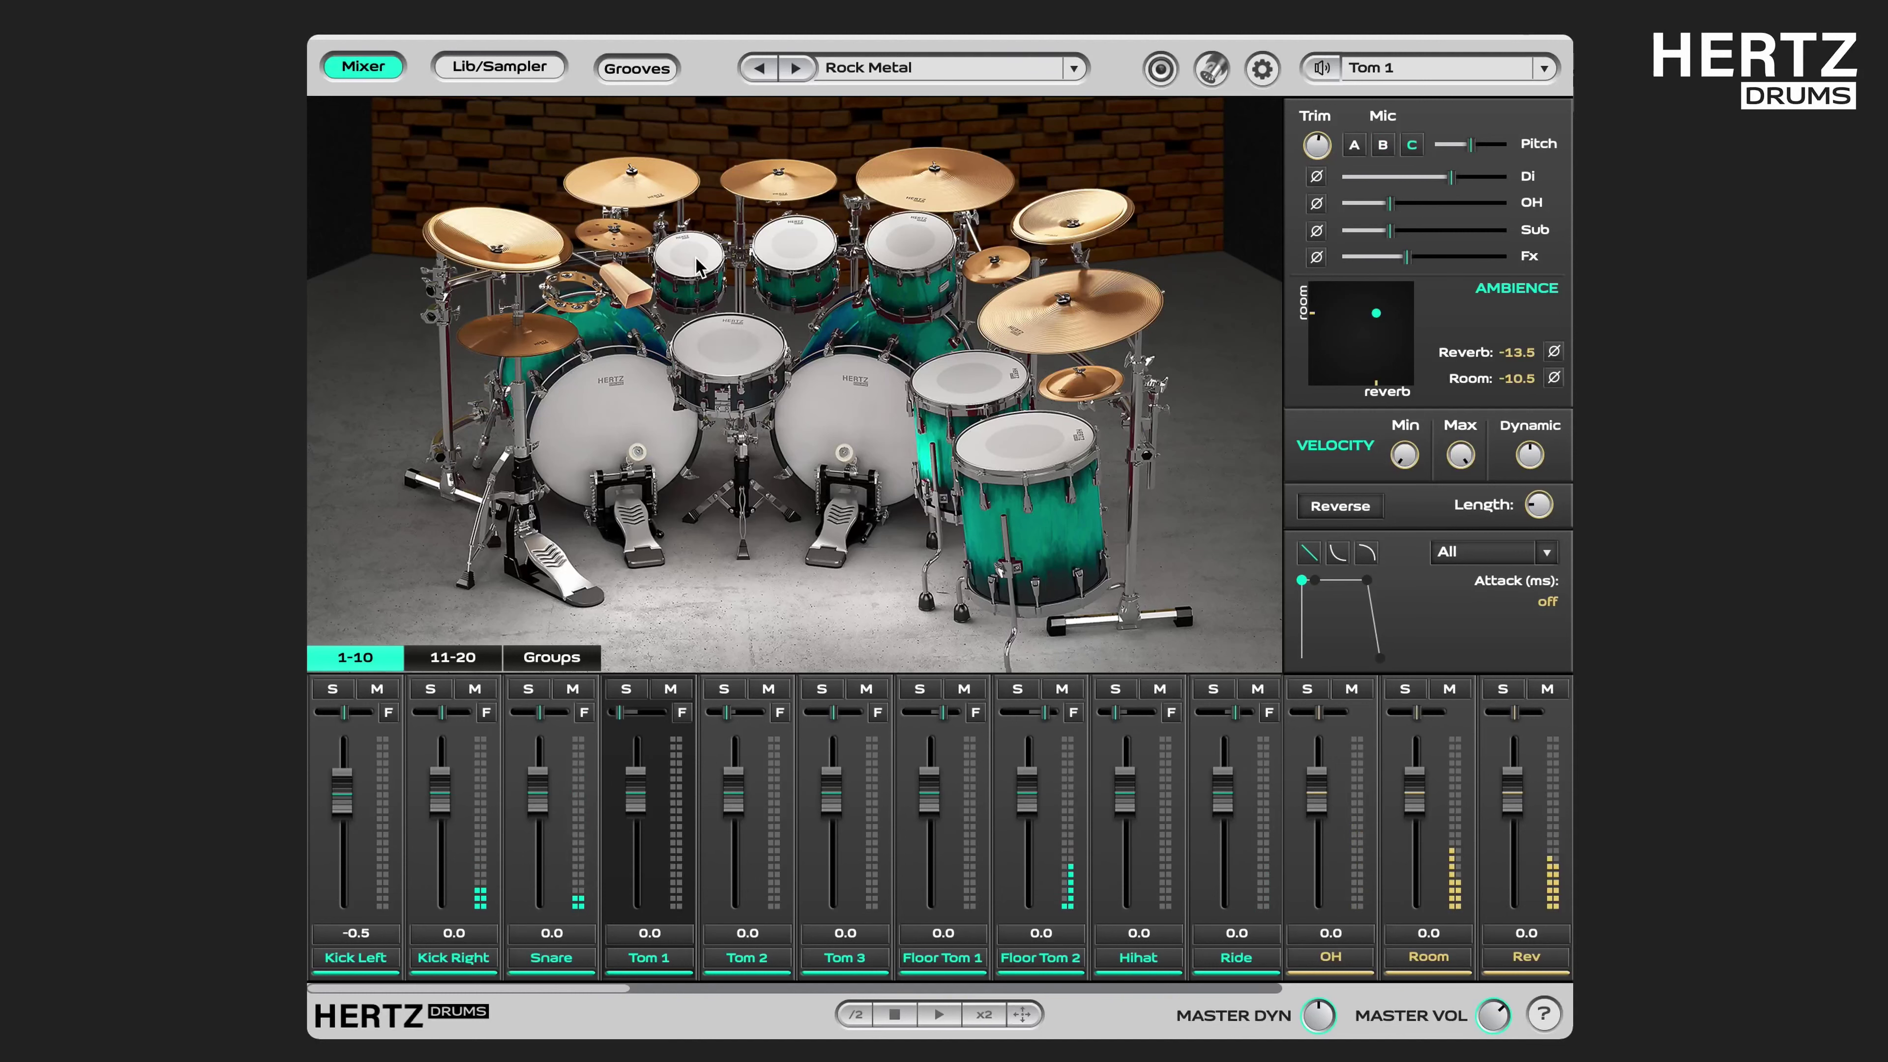
left_click(792, 256)
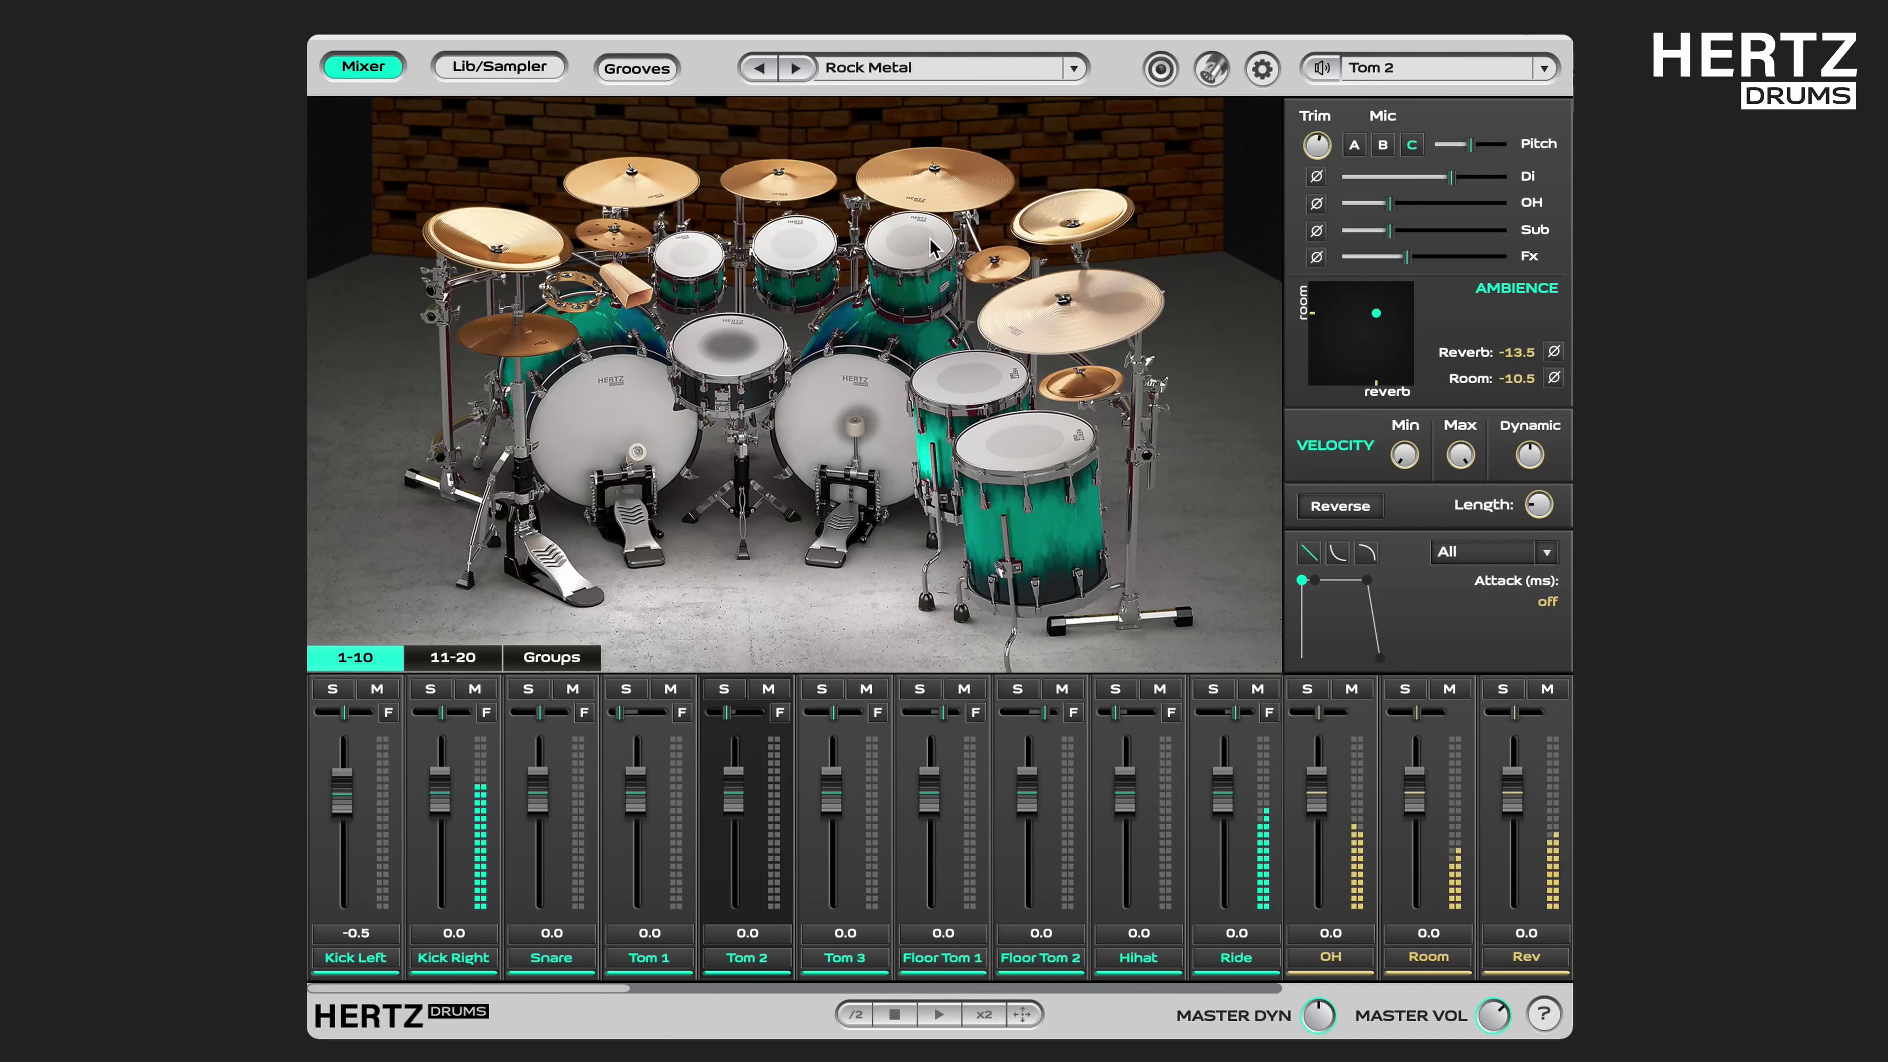
left_click(967, 382)
left_click(966, 381)
left_click(527, 689)
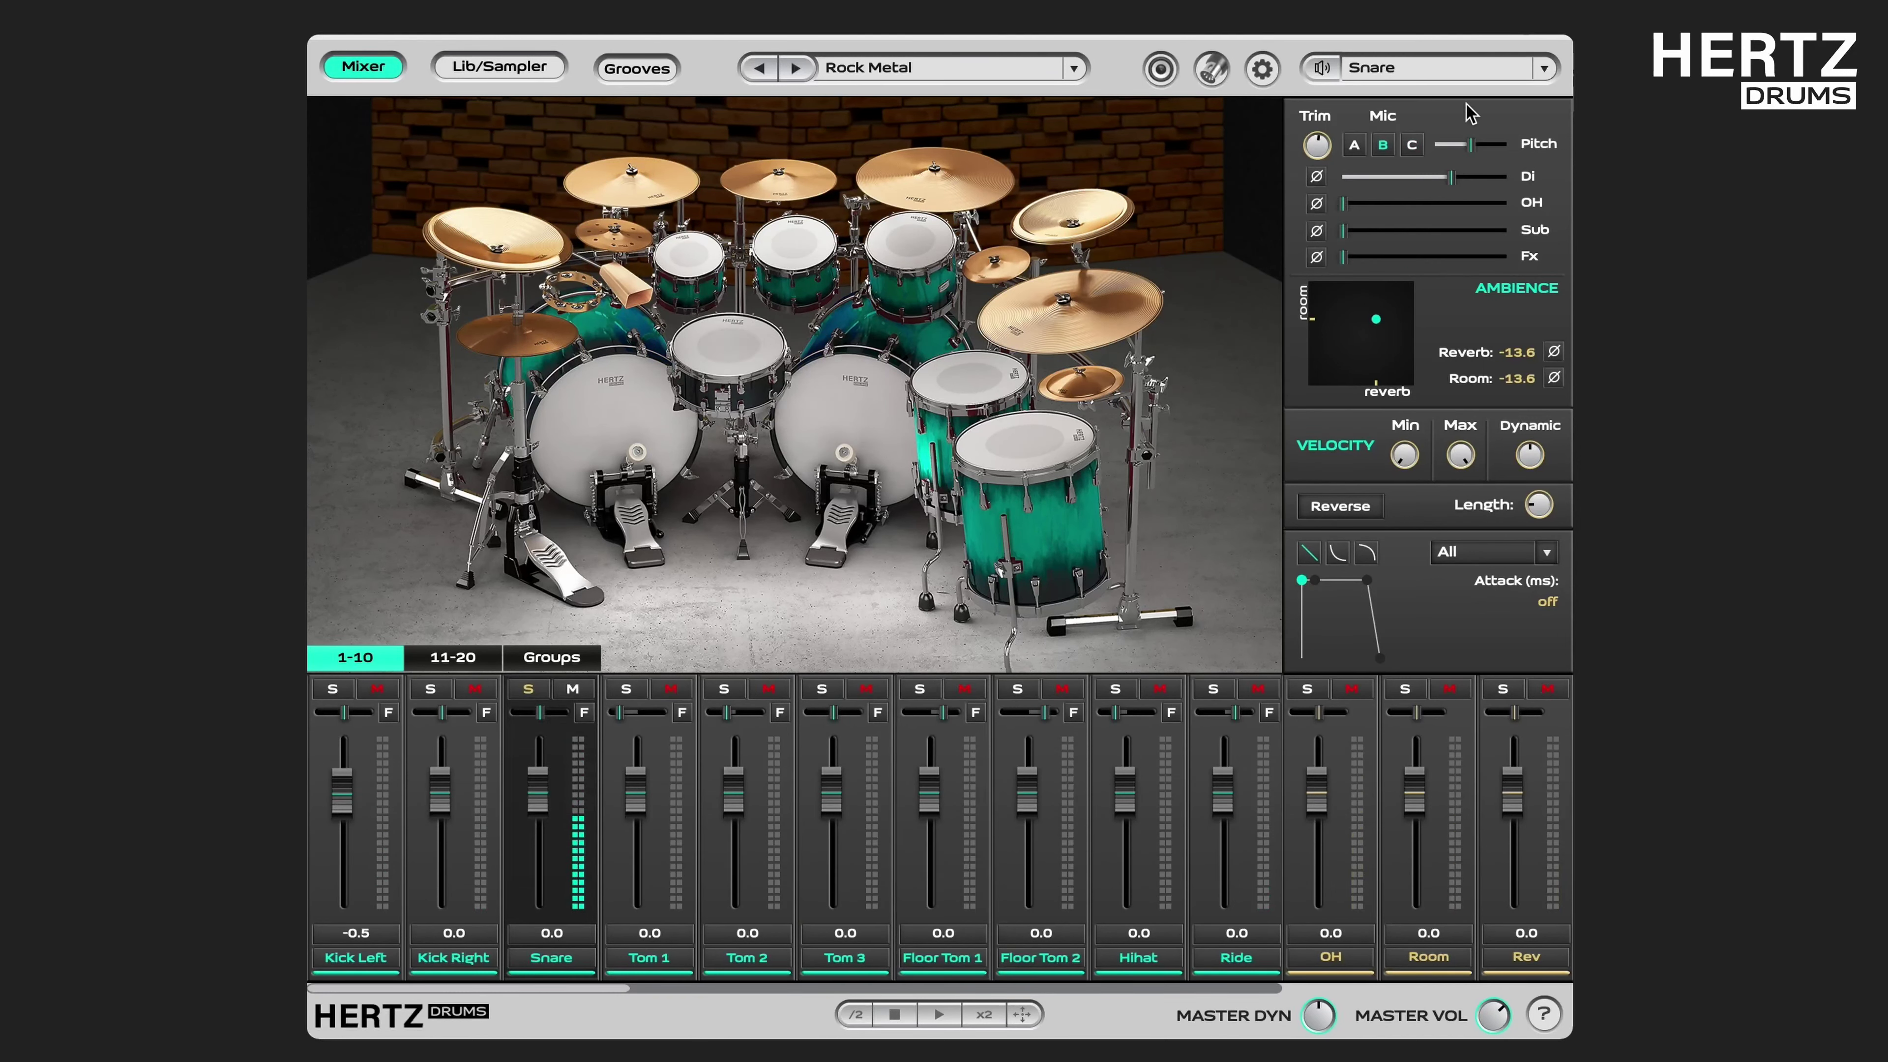
Raise the snare's pitch to 5.0, then push the Sub mic level up and settle it mid-range.
mouse_move(1525, 149)
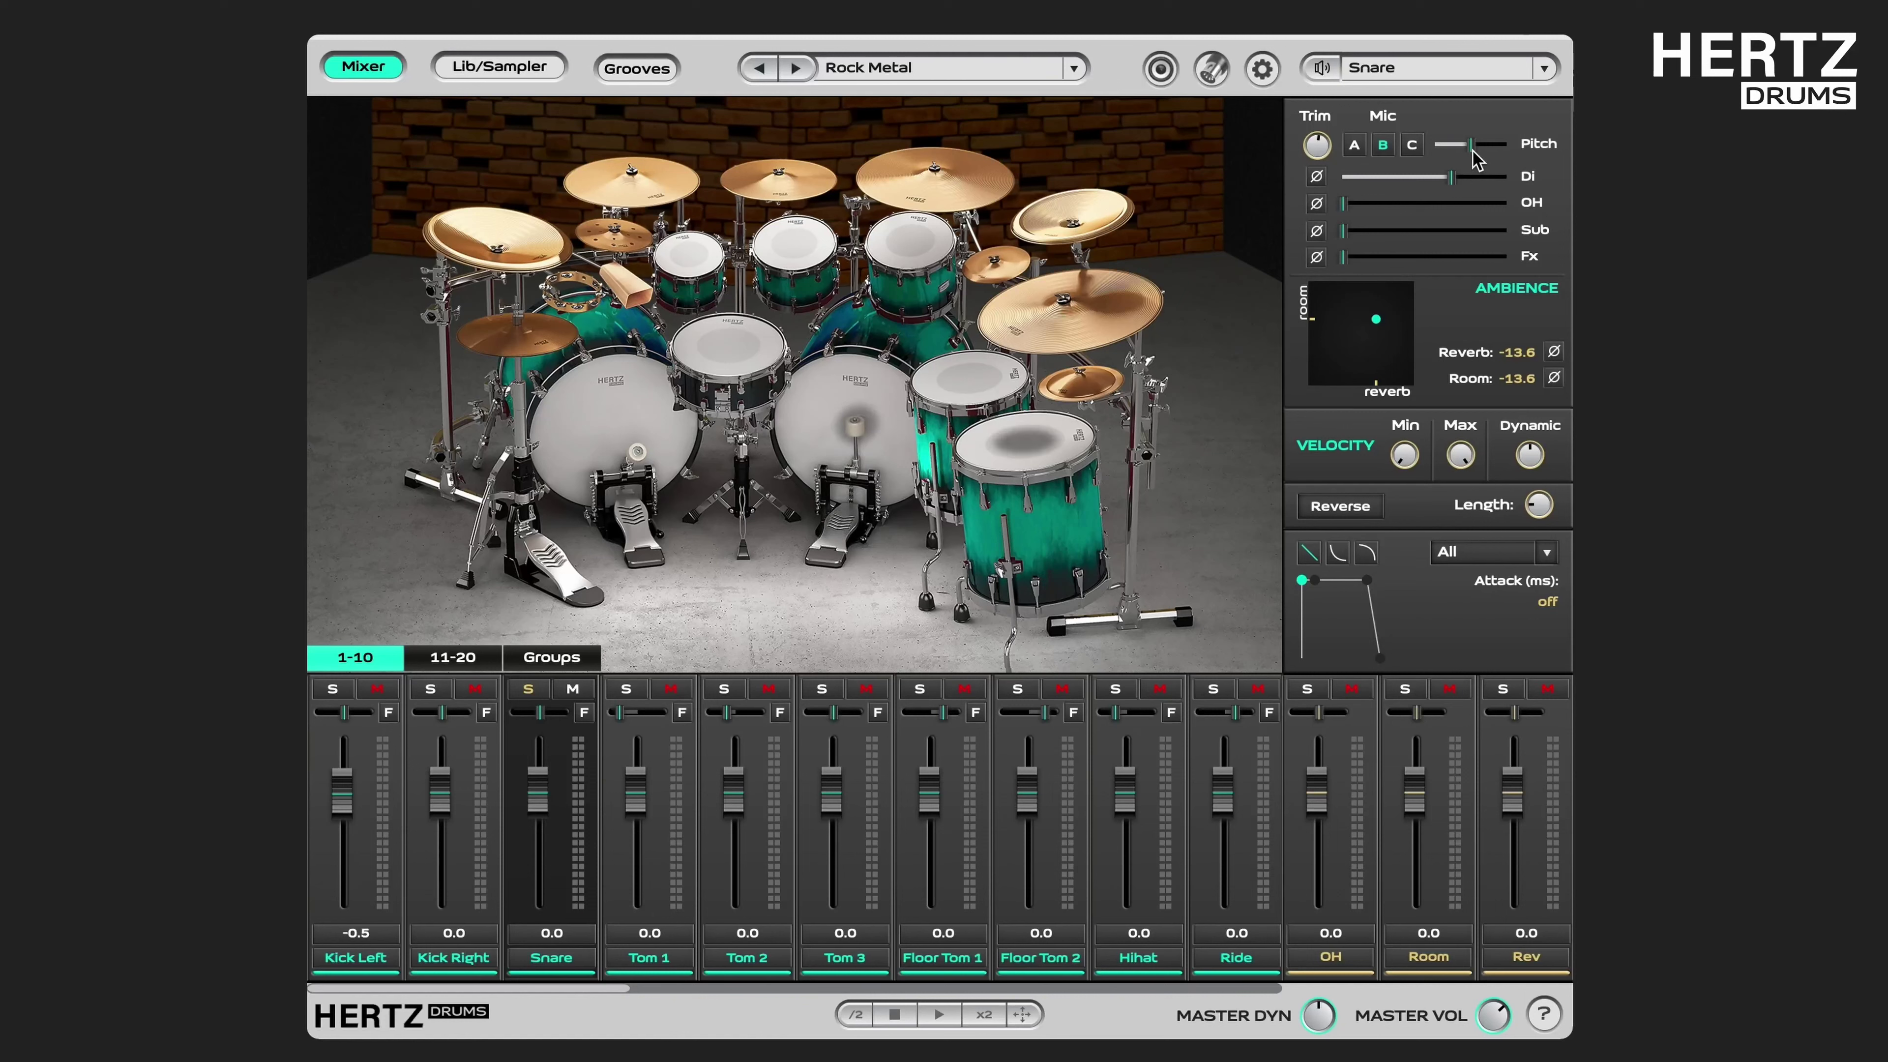
mouse_move(1477, 153)
left_mouse_down()
mouse_move(1513, 157)
mouse_move(1428, 156)
mouse_move(1470, 156)
left_mouse_up()
mouse_move(1424, 230)
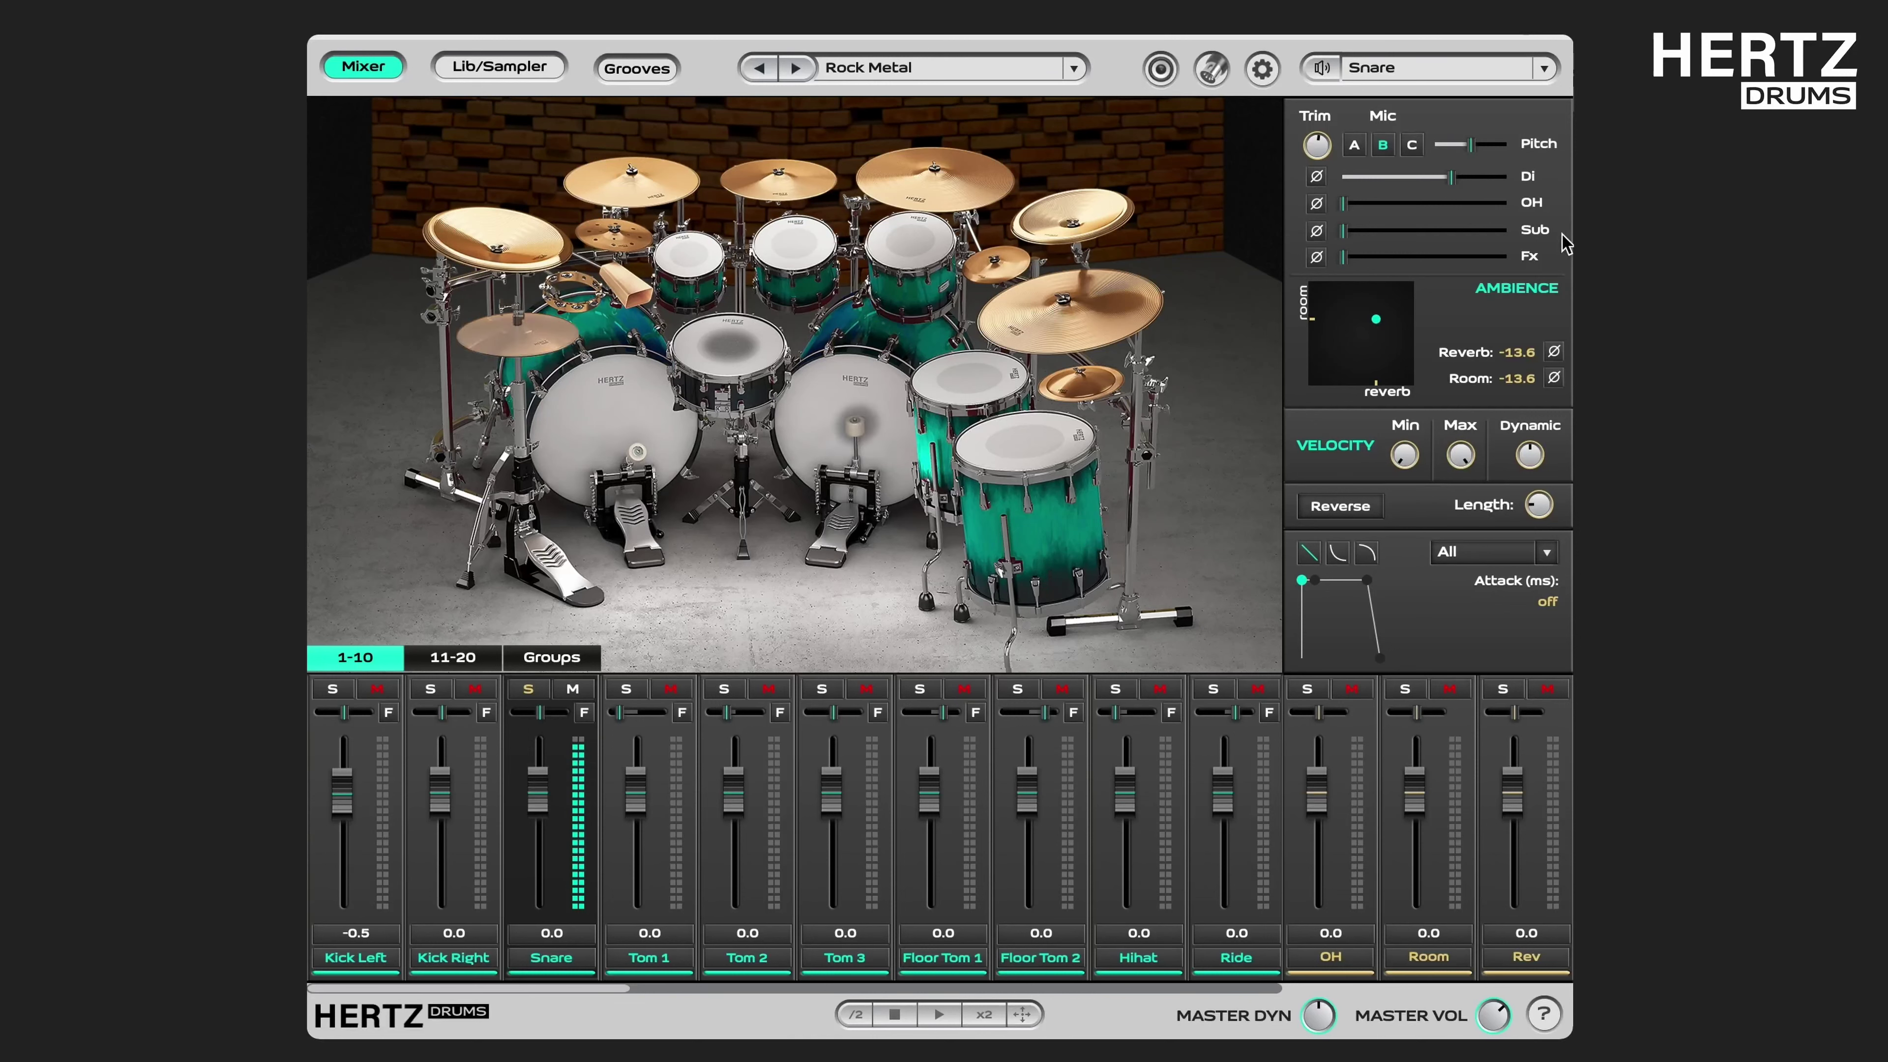
mouse_move(1347, 242)
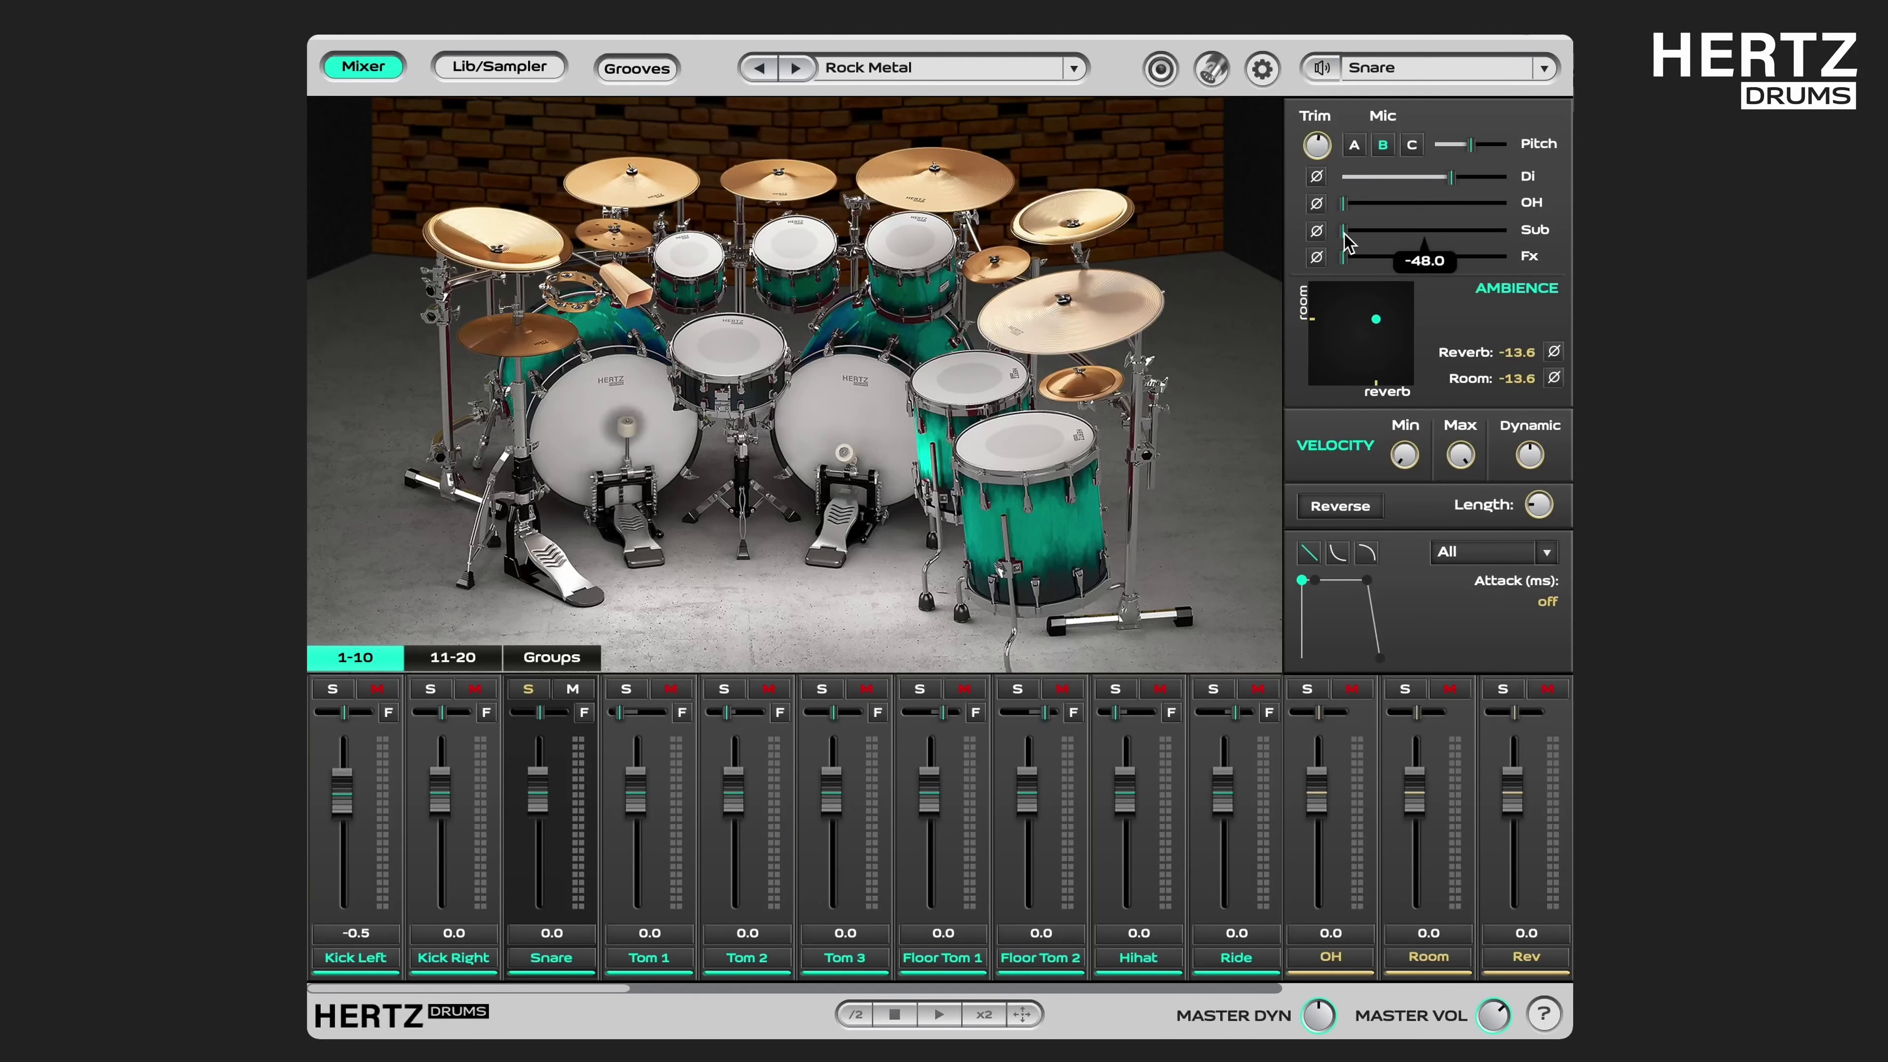
left_click_drag(1347, 242, 1529, 242)
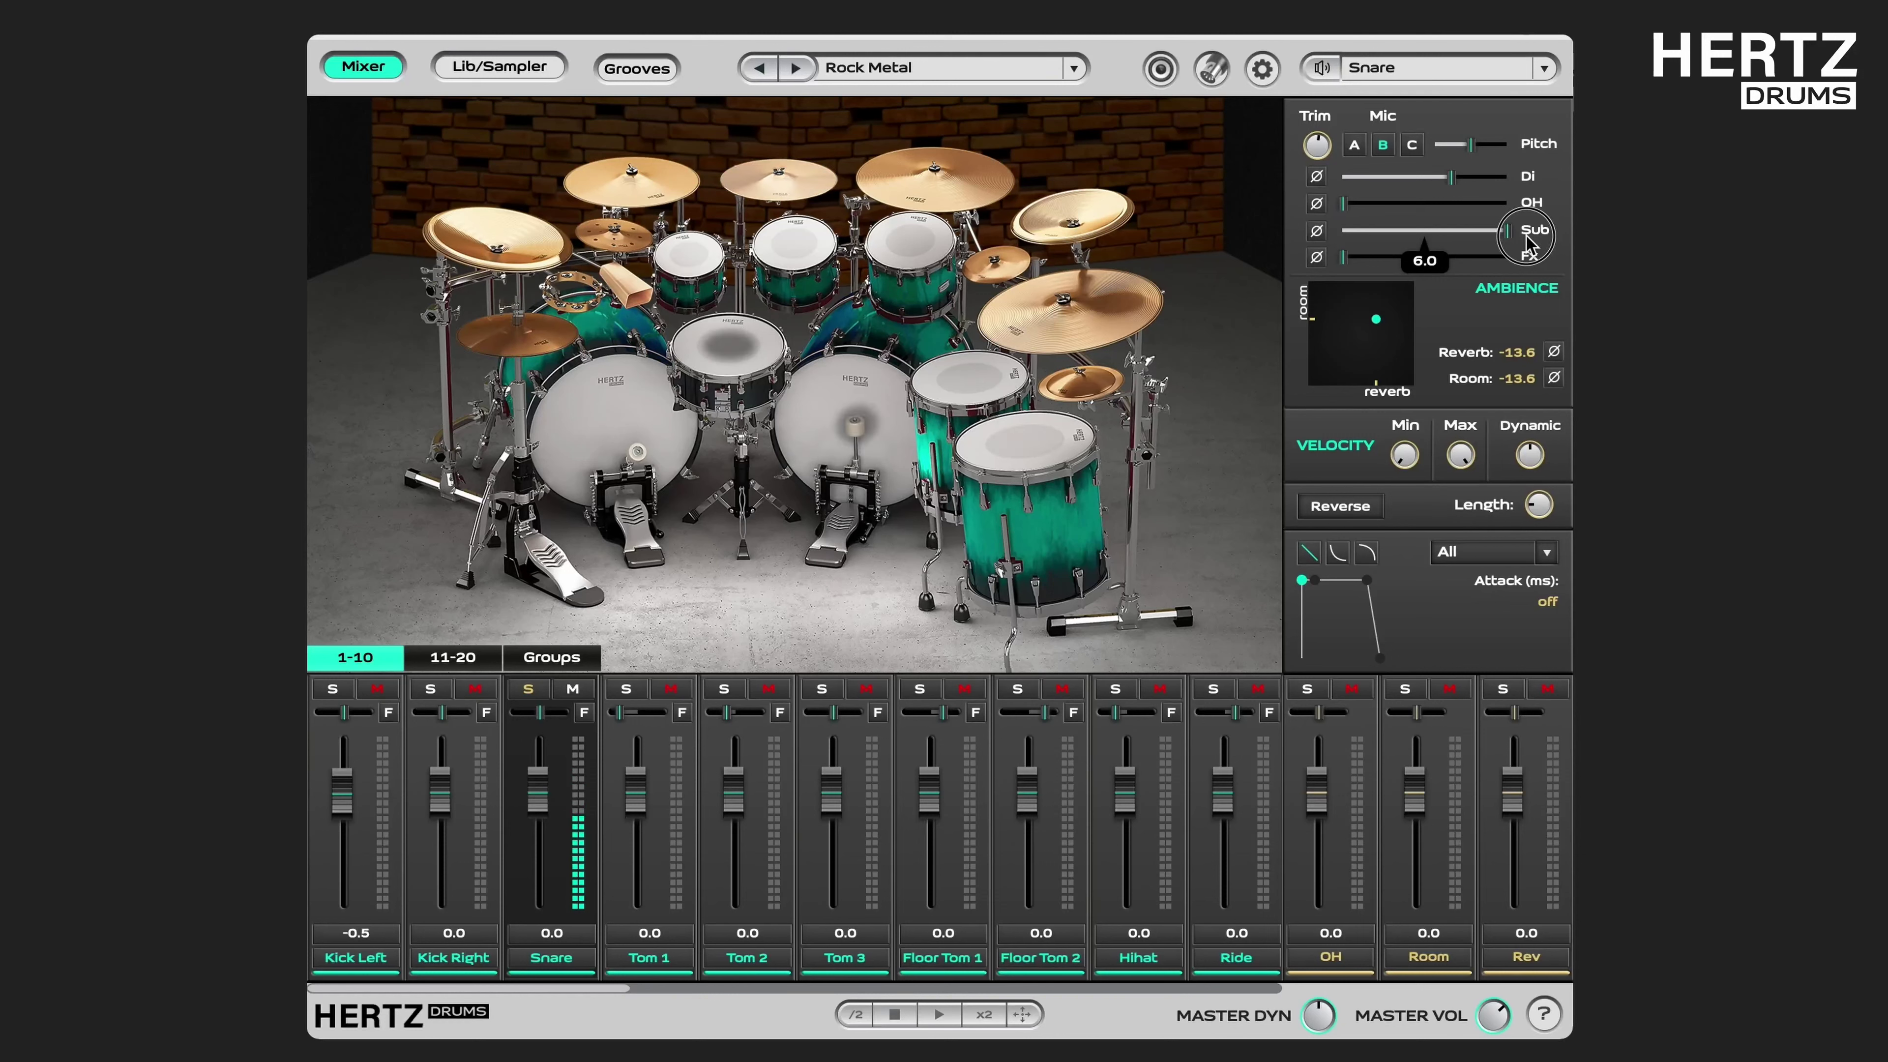
left_click_drag(1503, 242, 1372, 239)
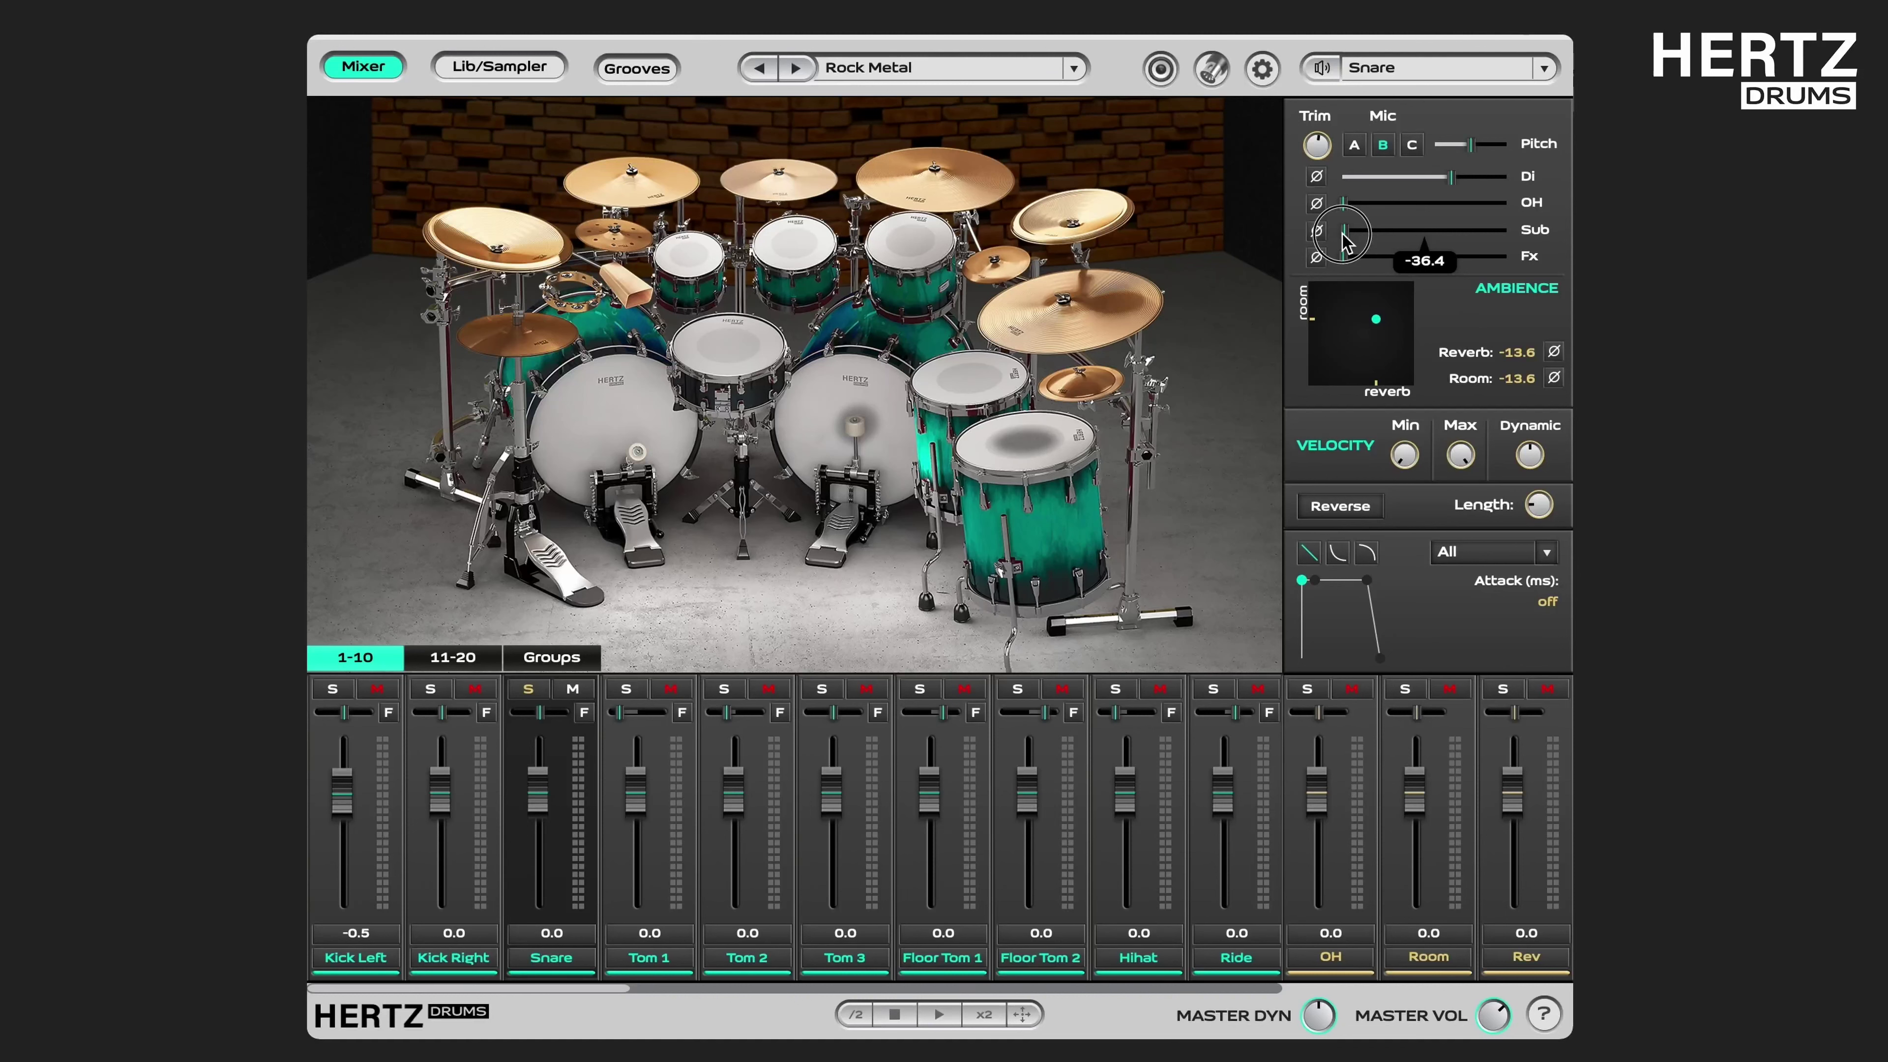
left_click_drag(1355, 242, 1434, 242)
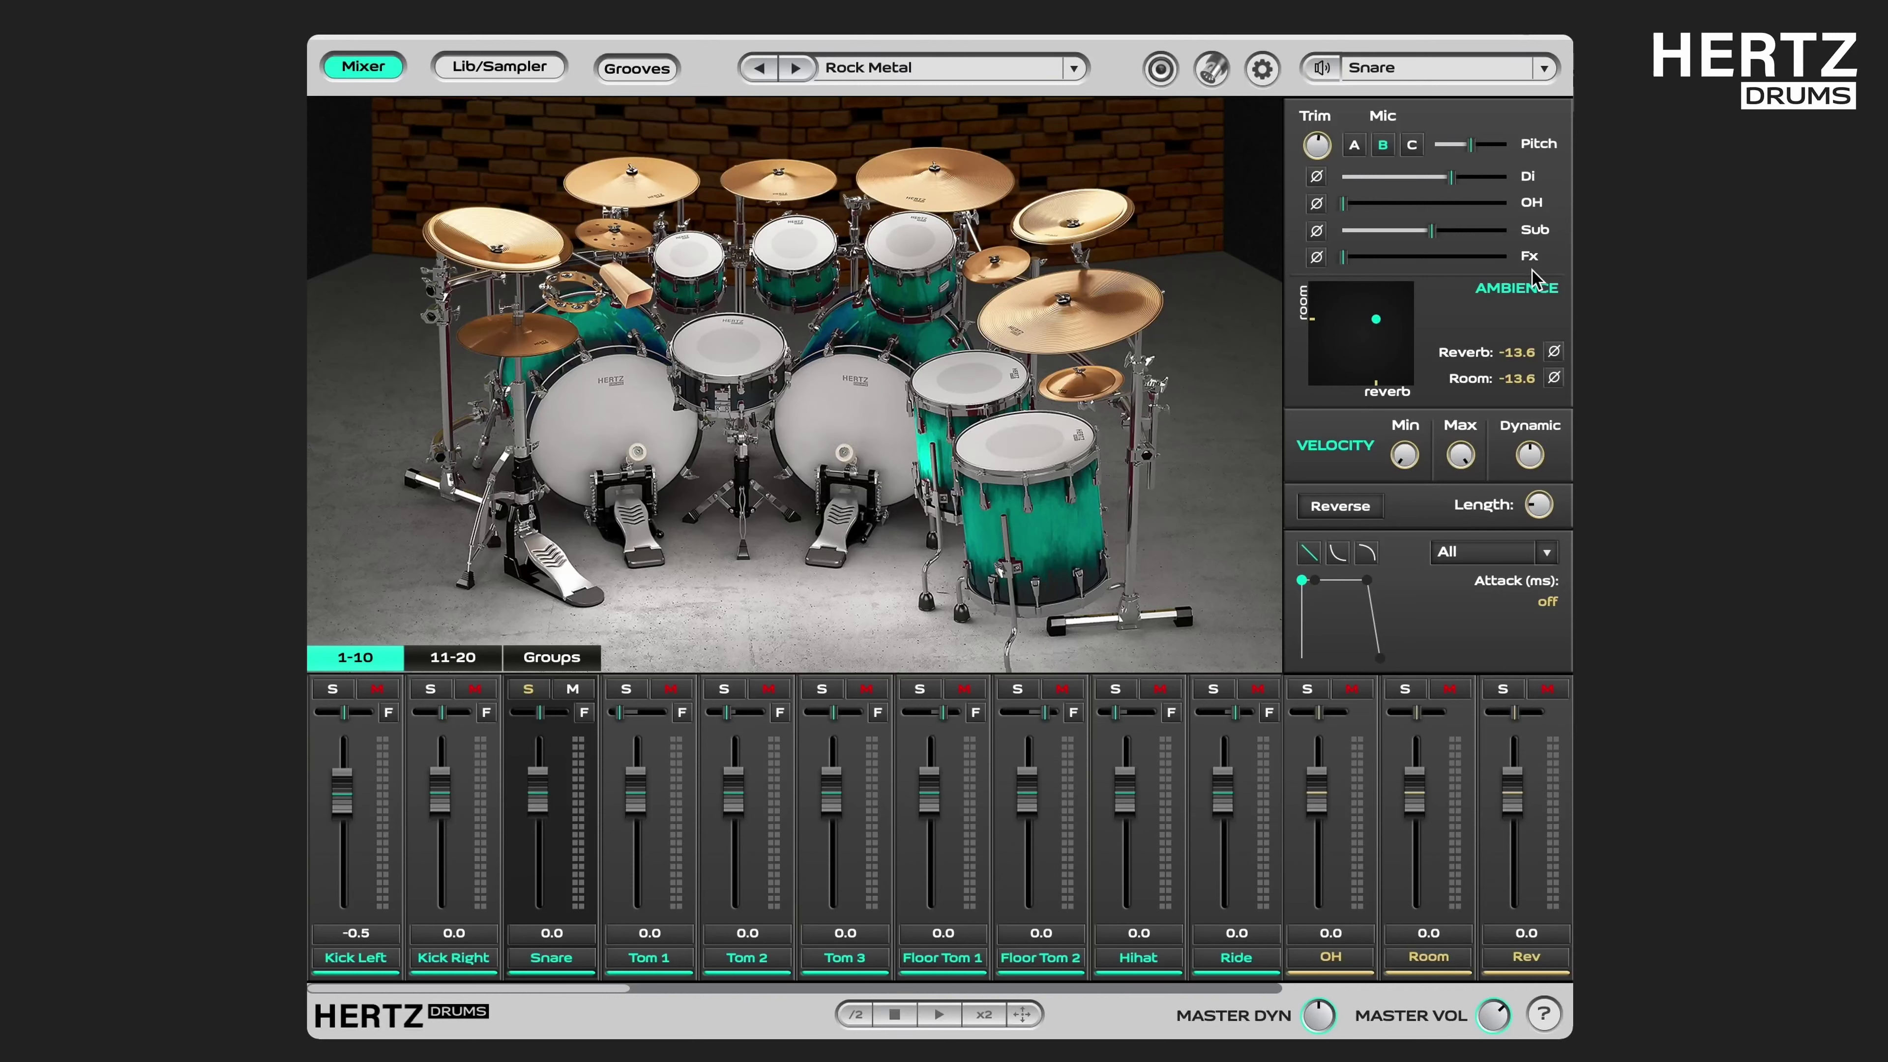
Raise the snare's Fx mic level to 6.0, then pull it back to mid-range.
left_click(1358, 258)
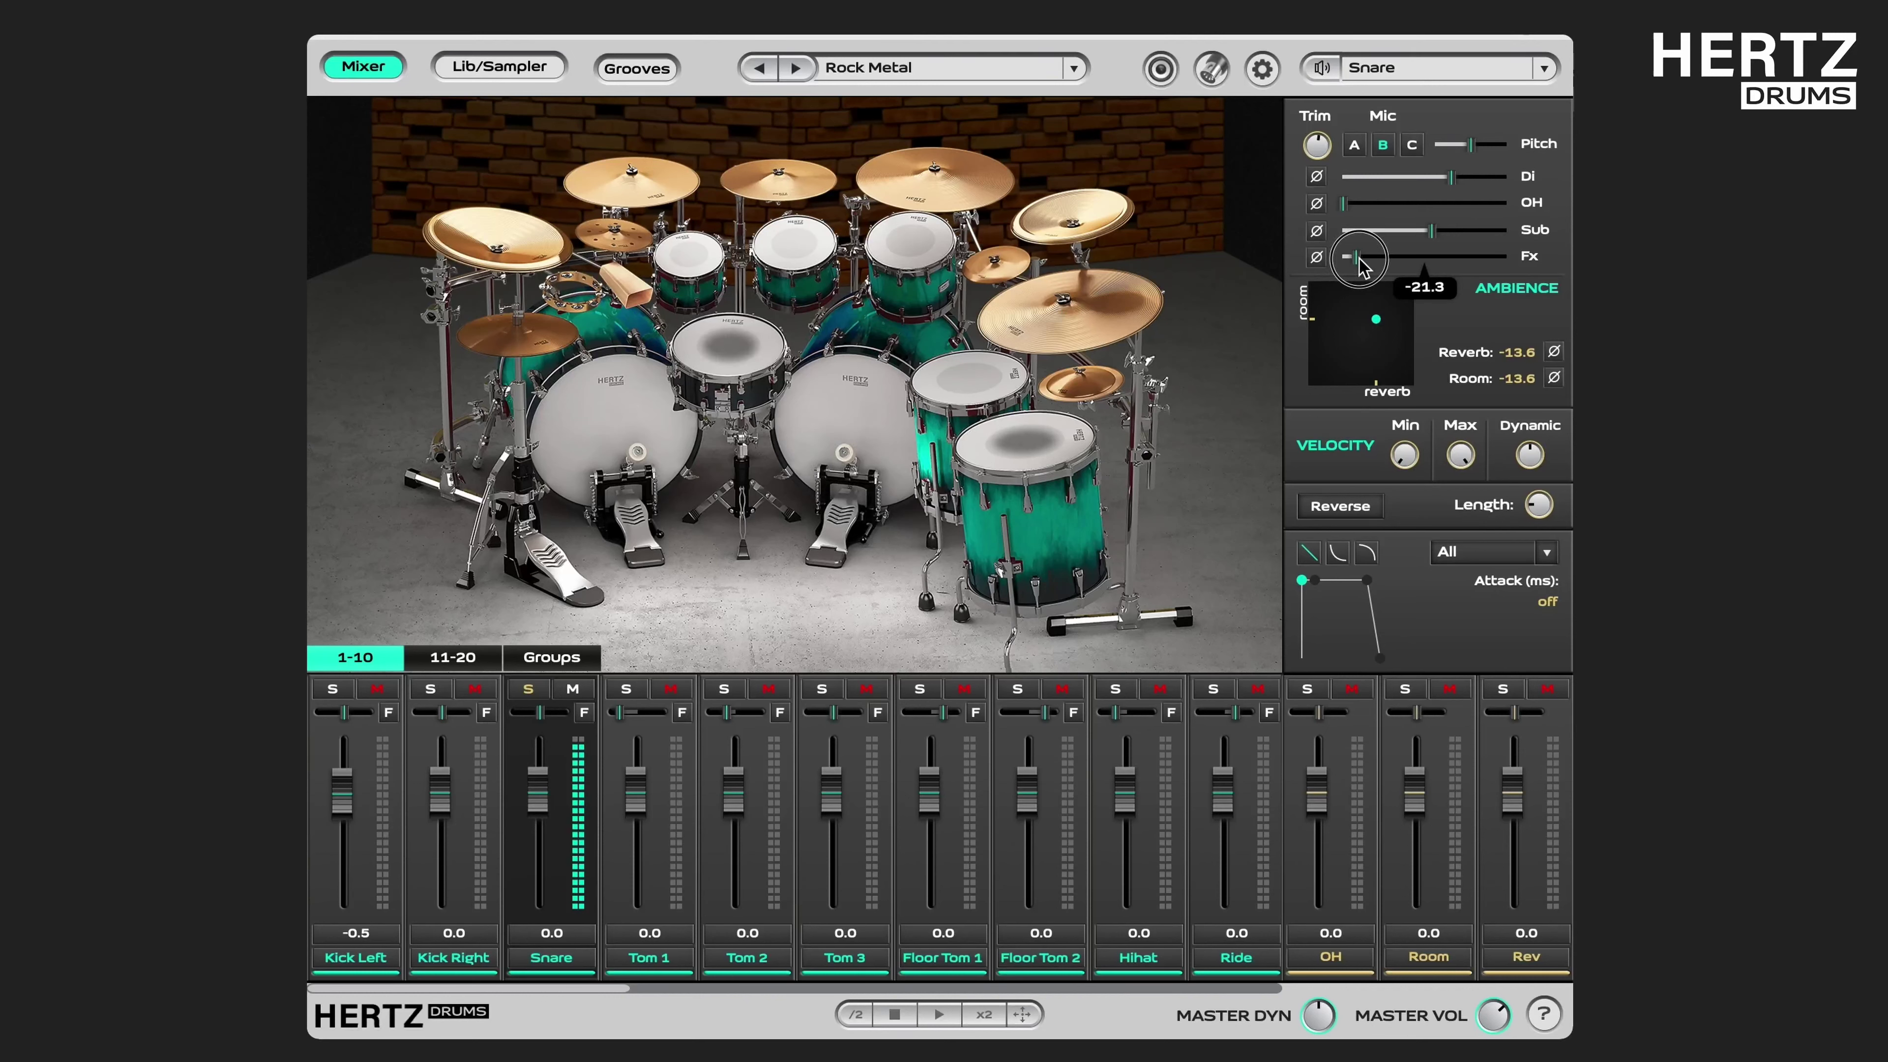
left_click_drag(1359, 260, 1518, 264)
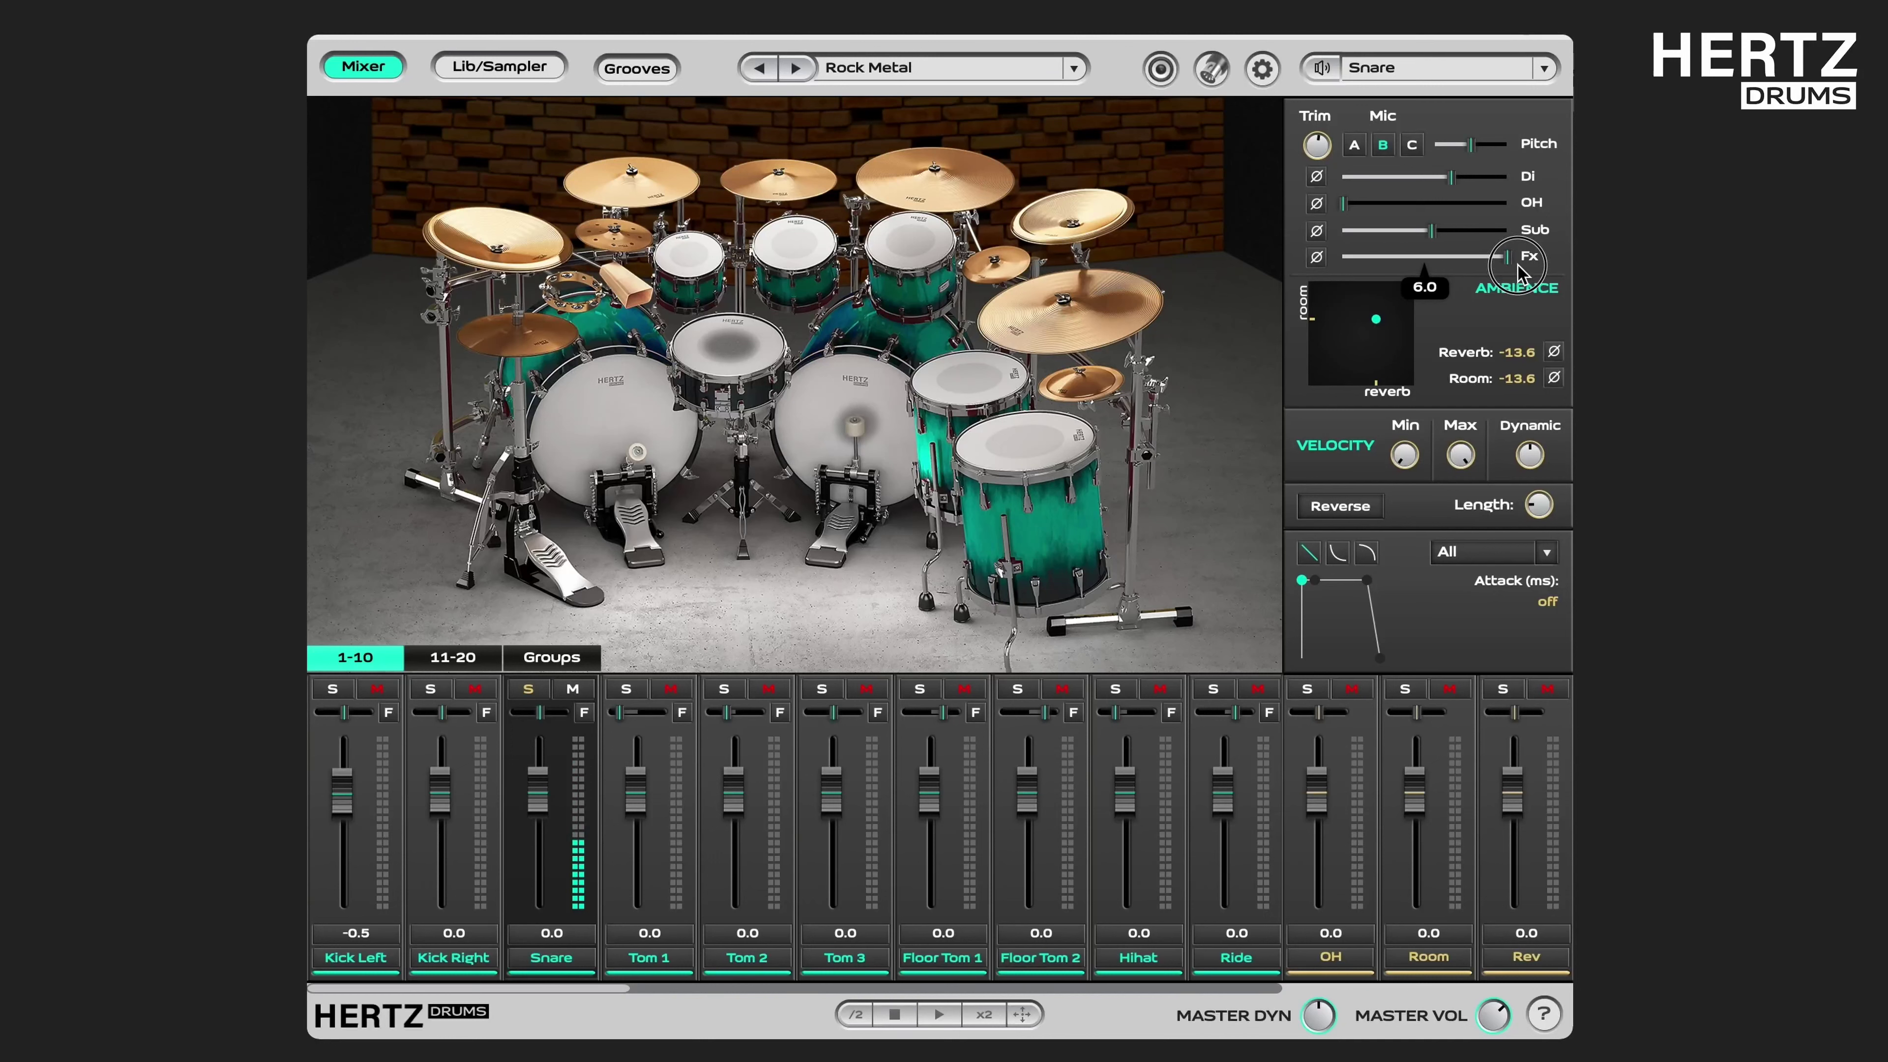
left_click_drag(1518, 264, 1515, 264)
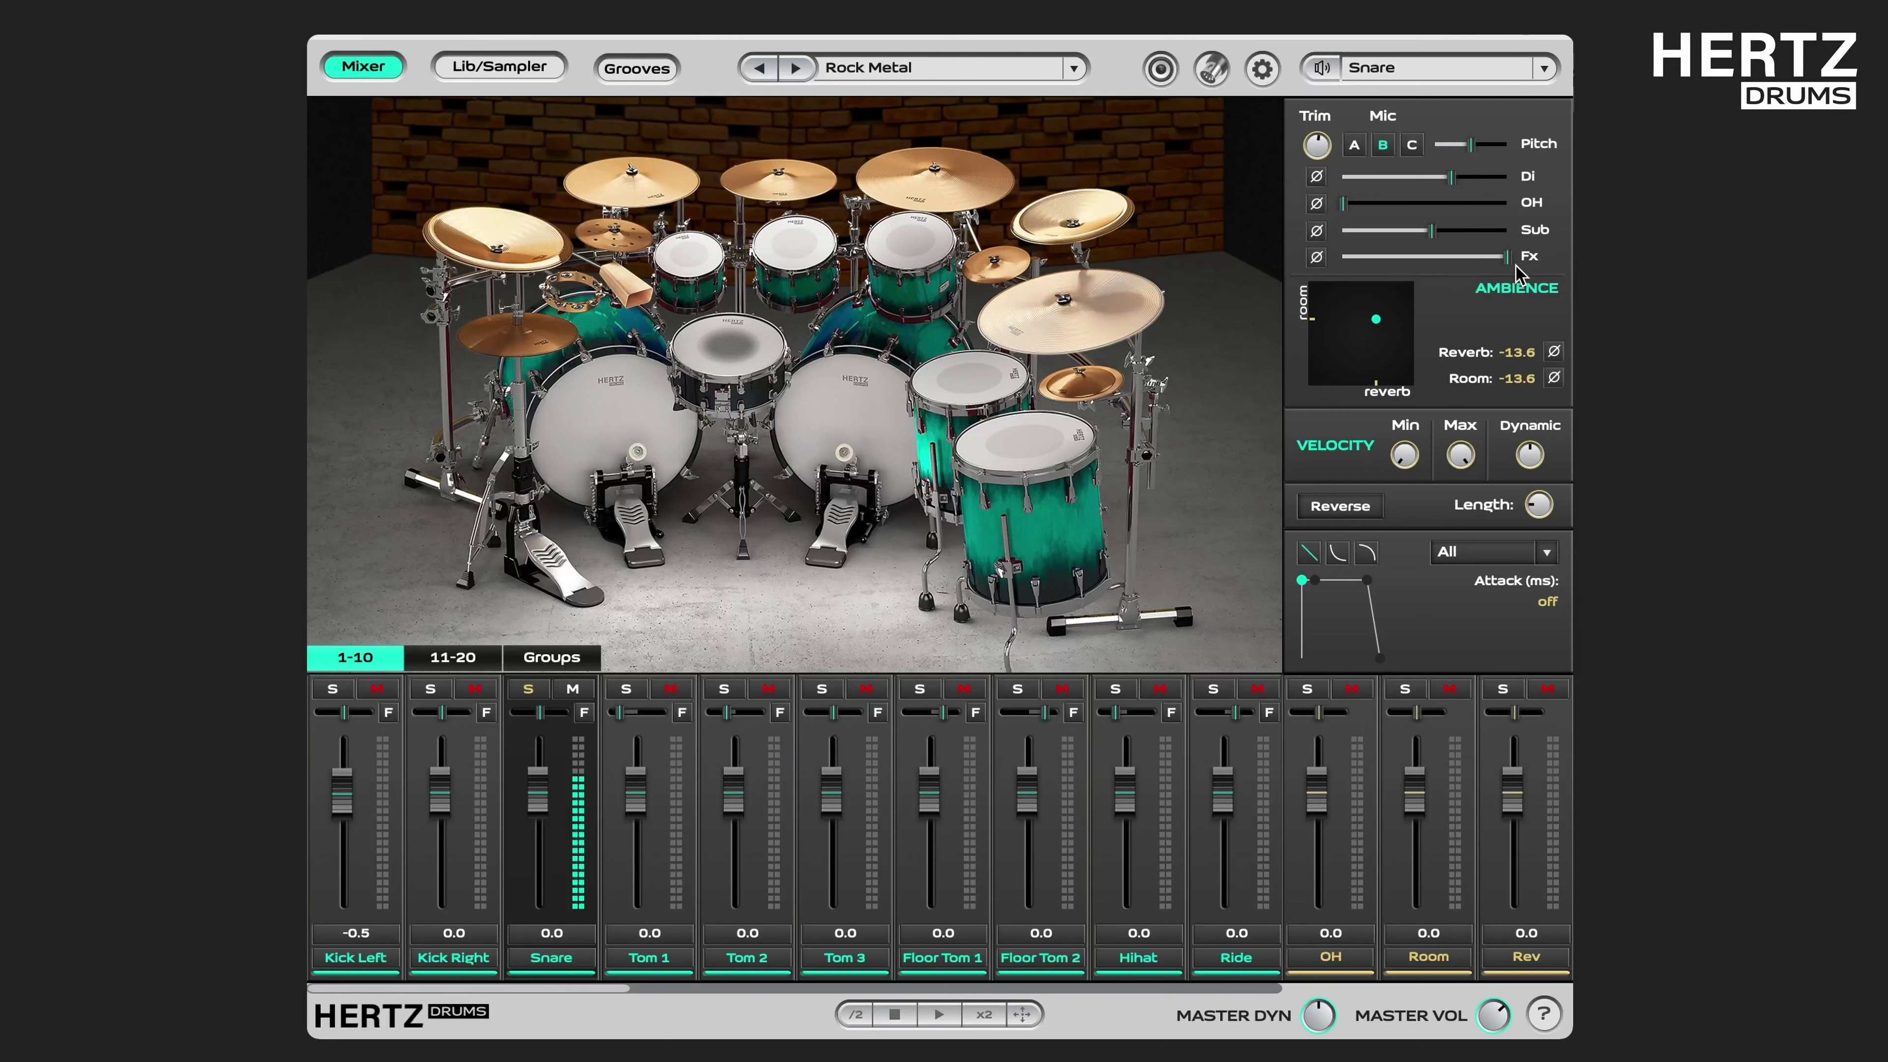
mouse_move(1509, 264)
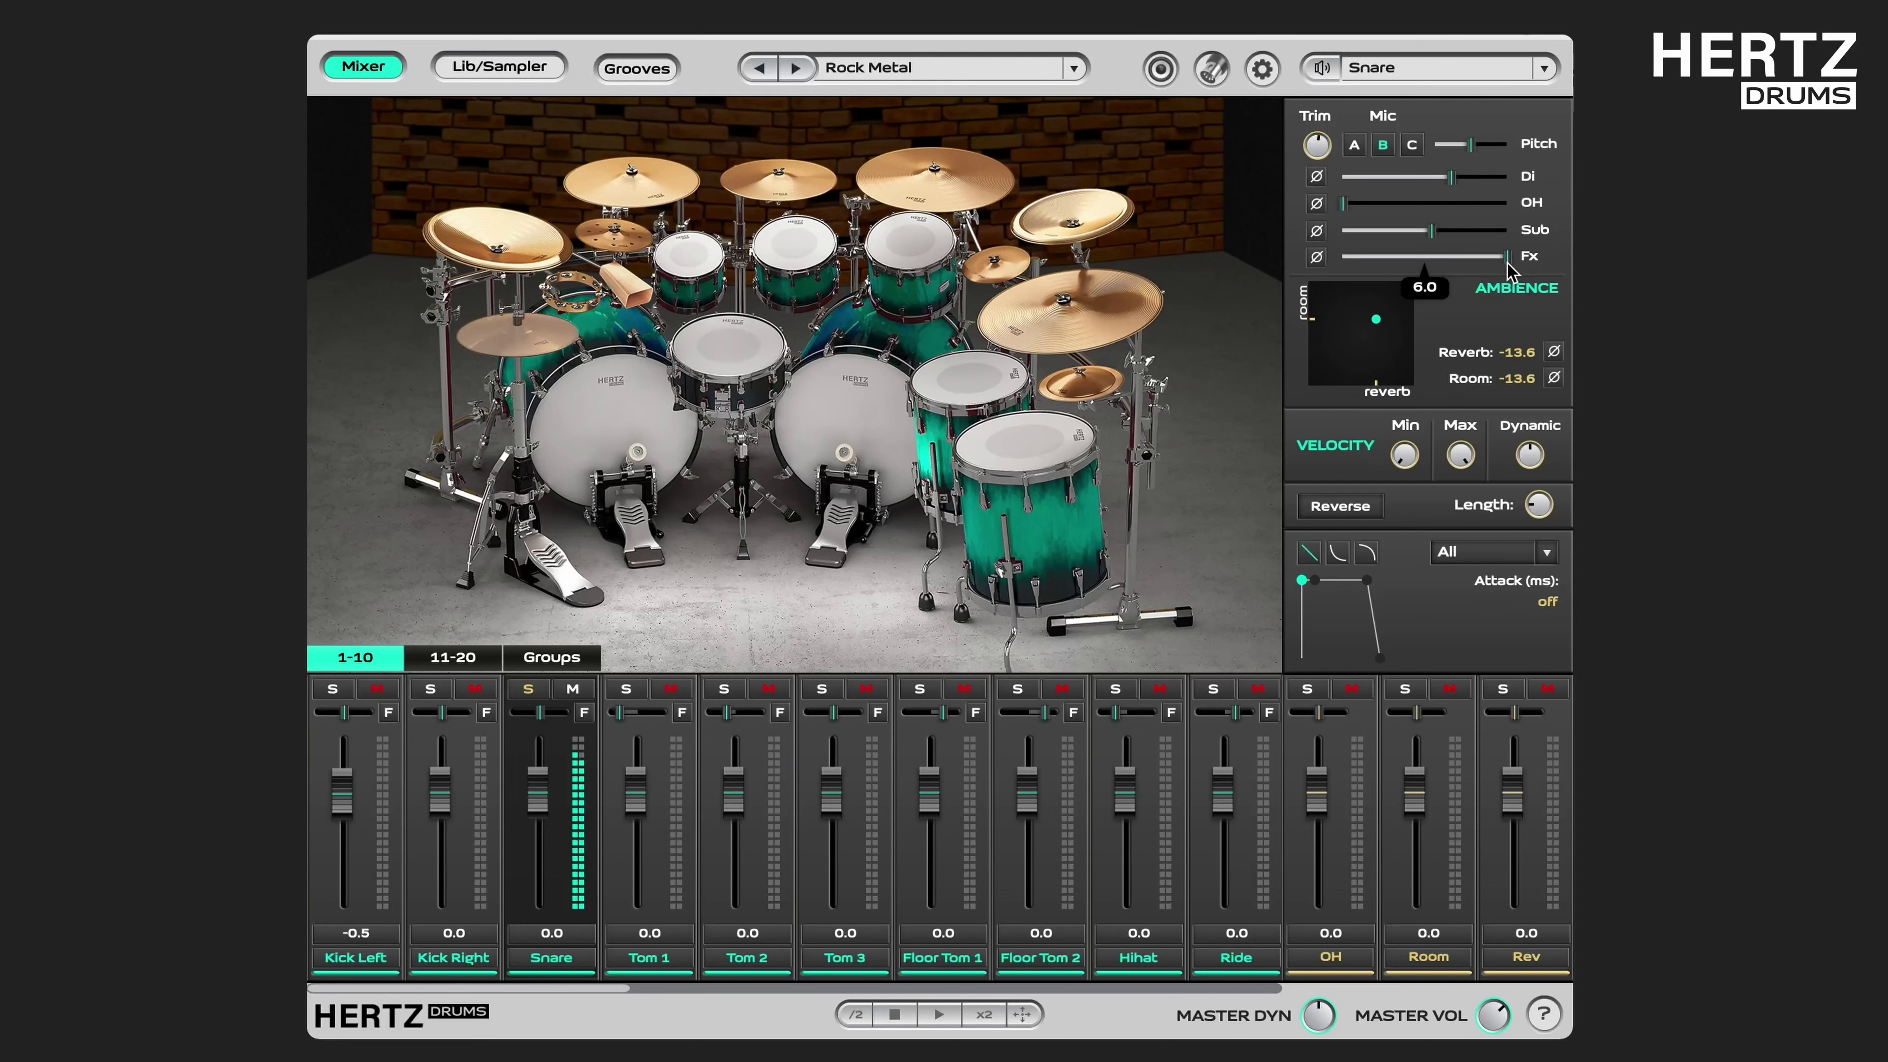
left_click_drag(1468, 263, 1420, 263)
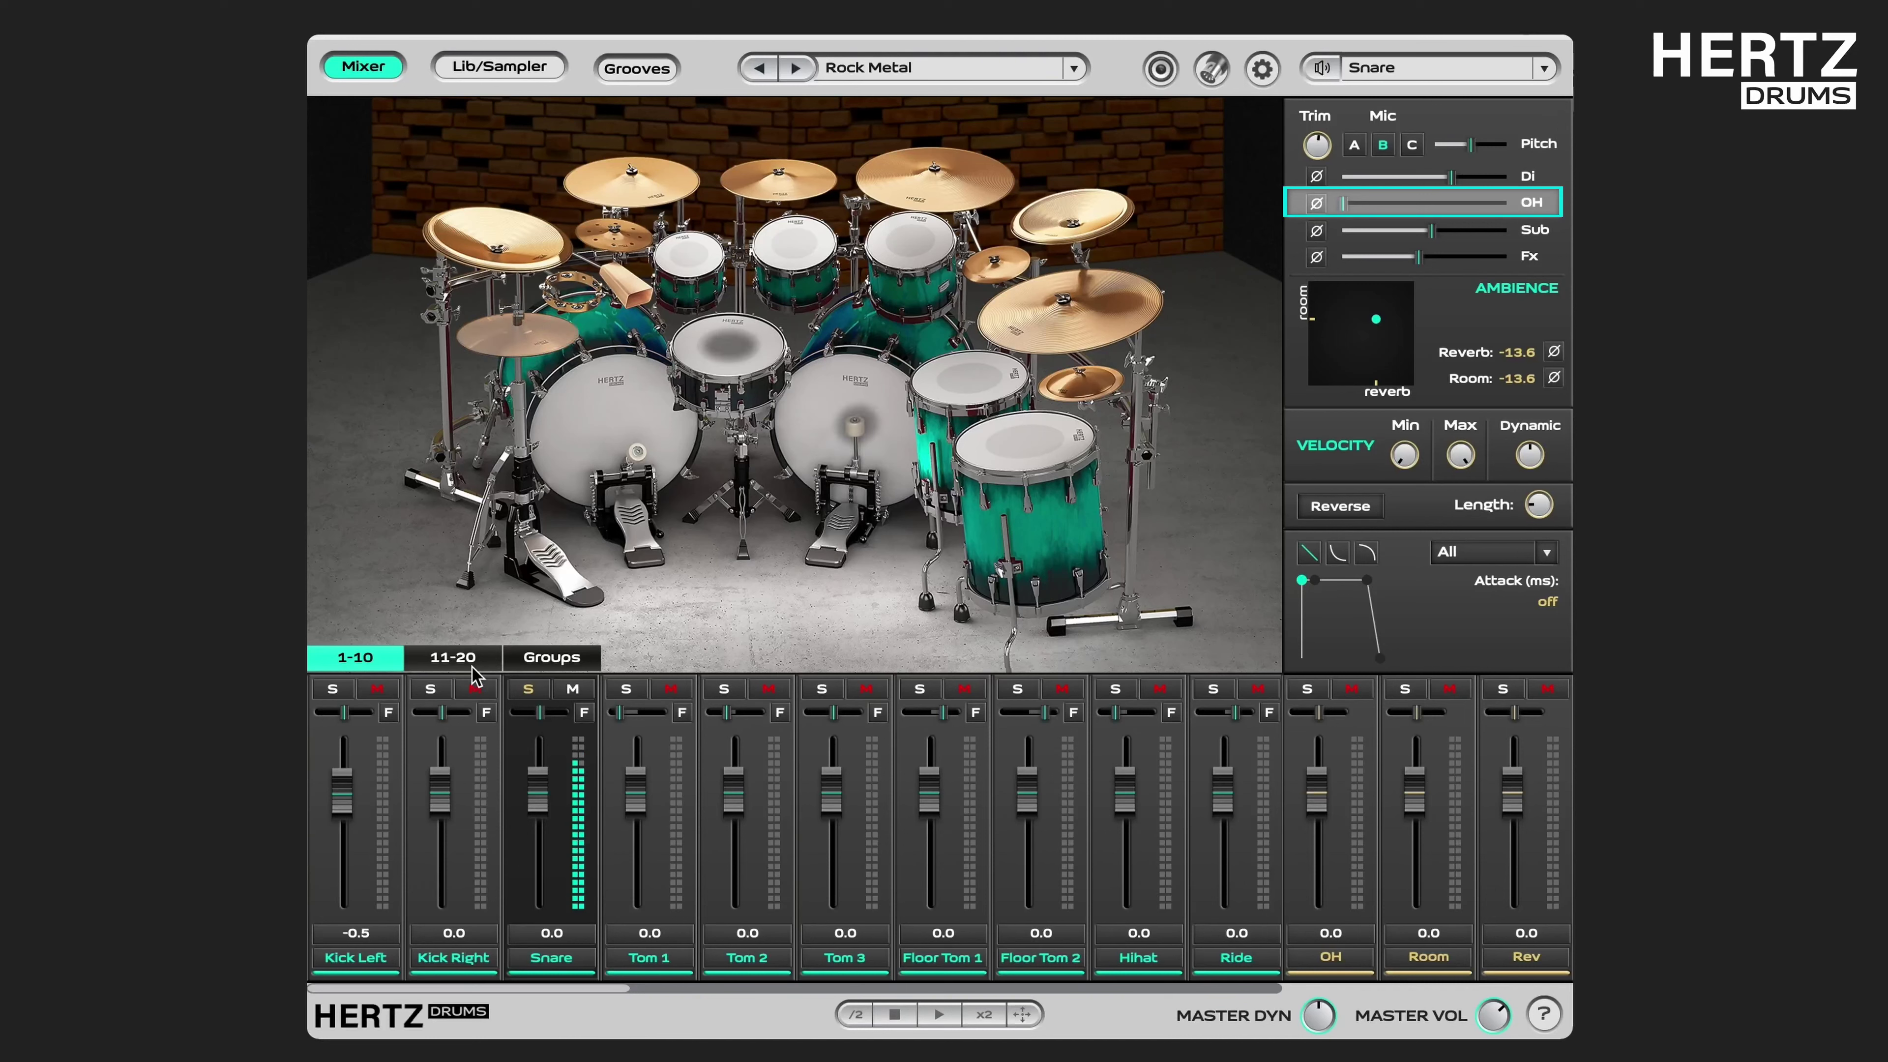
Move the solo from Snare to the OH channel and raise the snare's OH mic level to about 0.2.
left_click(527, 691)
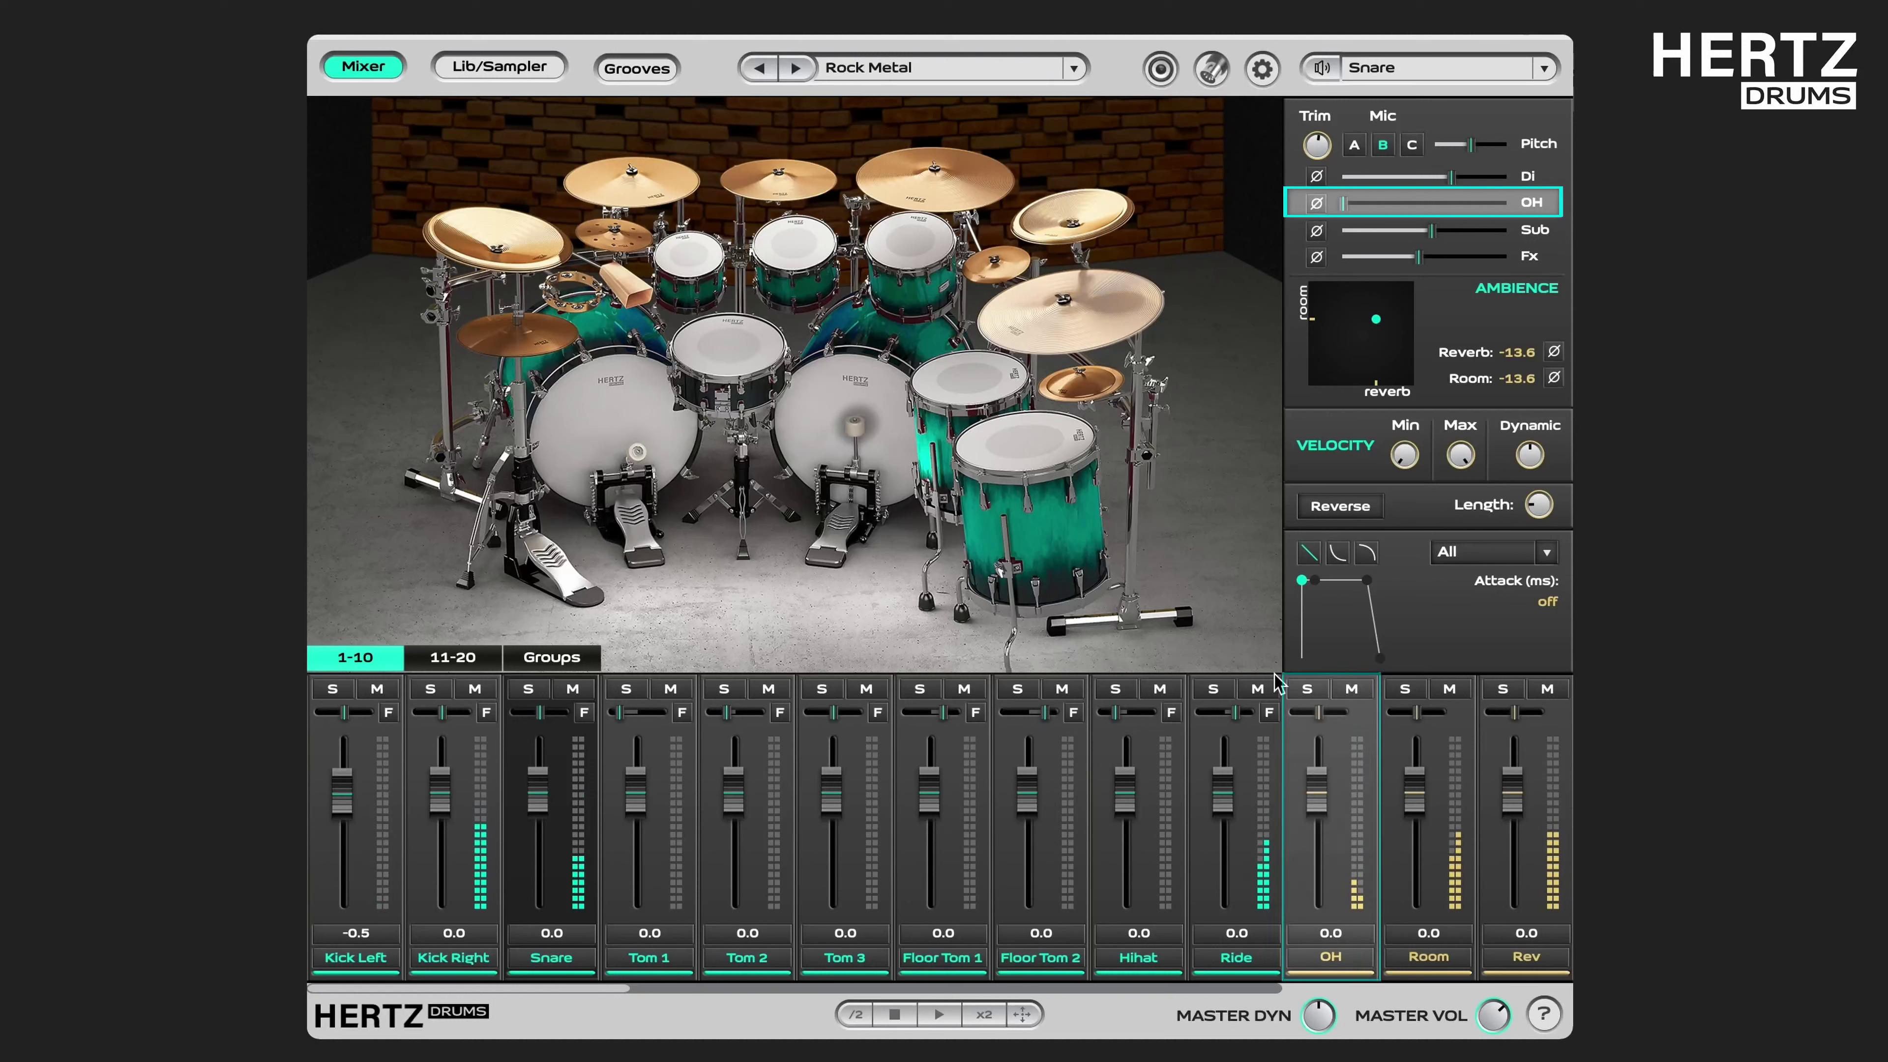
left_click(1309, 690)
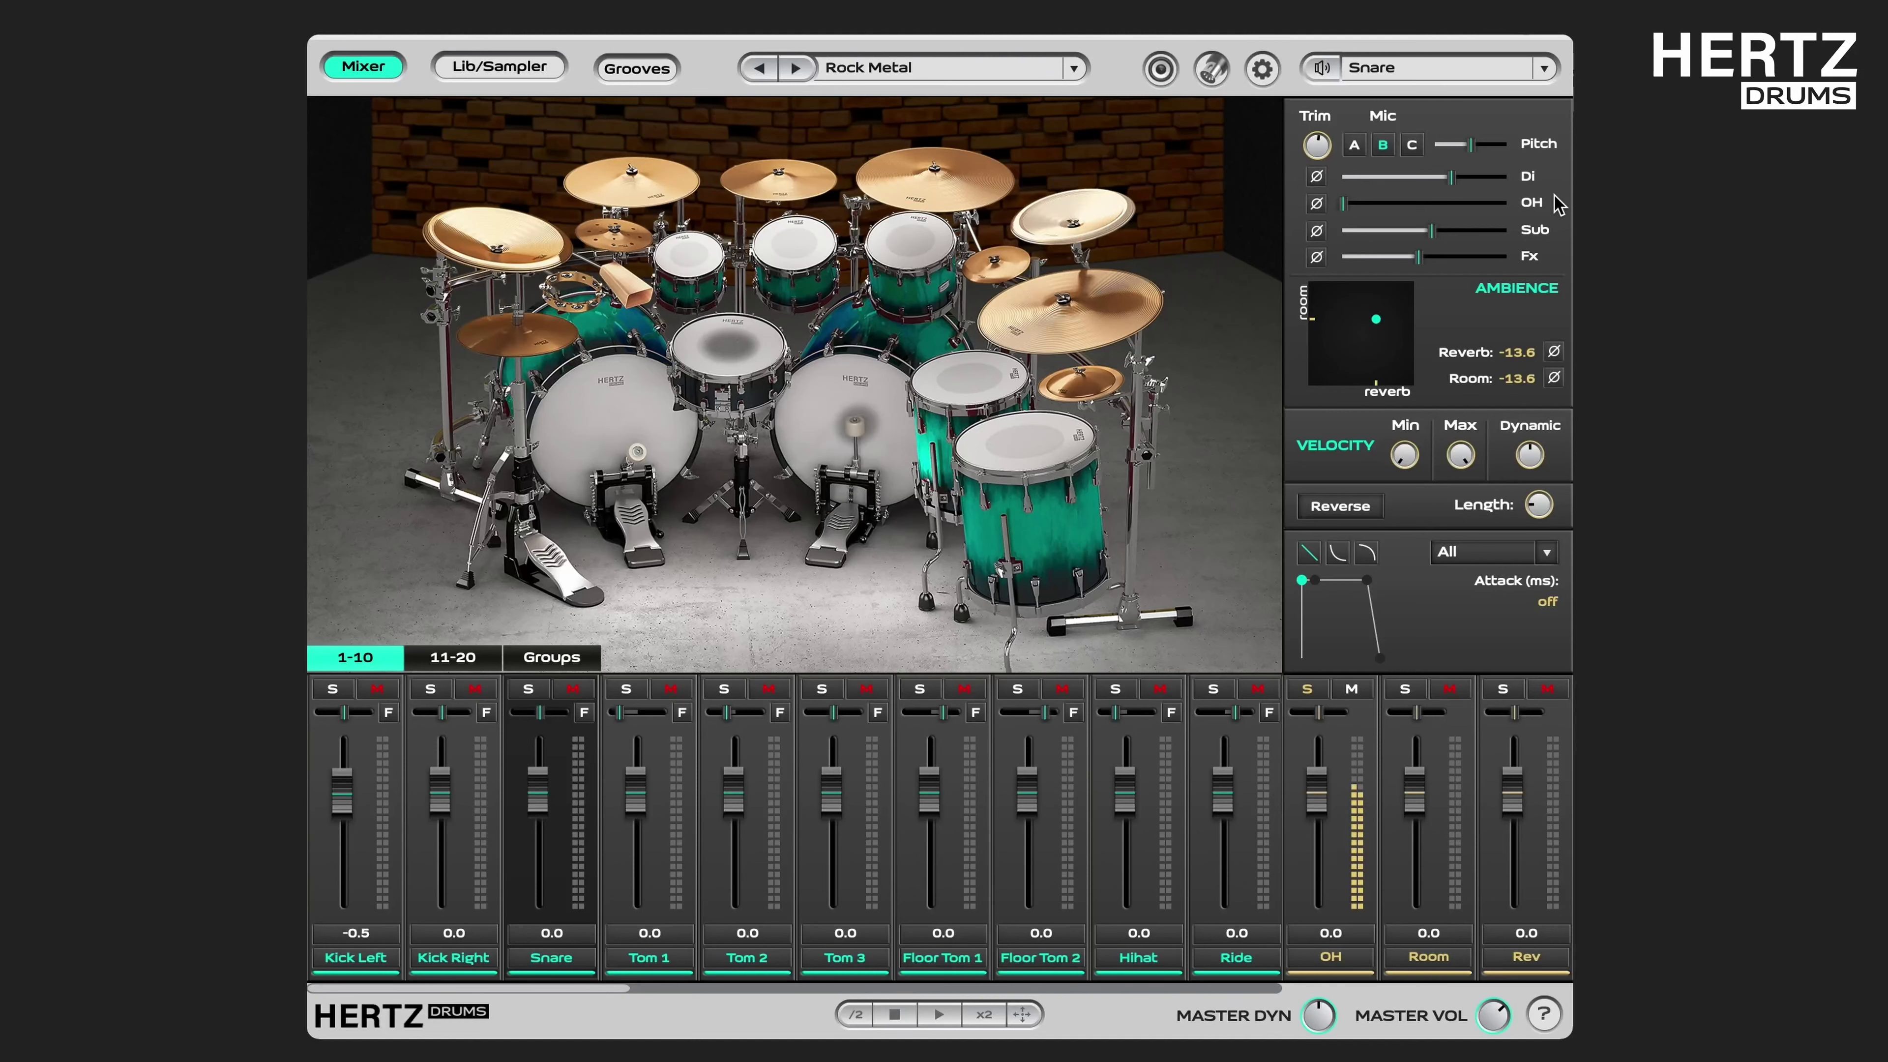
left_click_drag(1346, 212, 1449, 216)
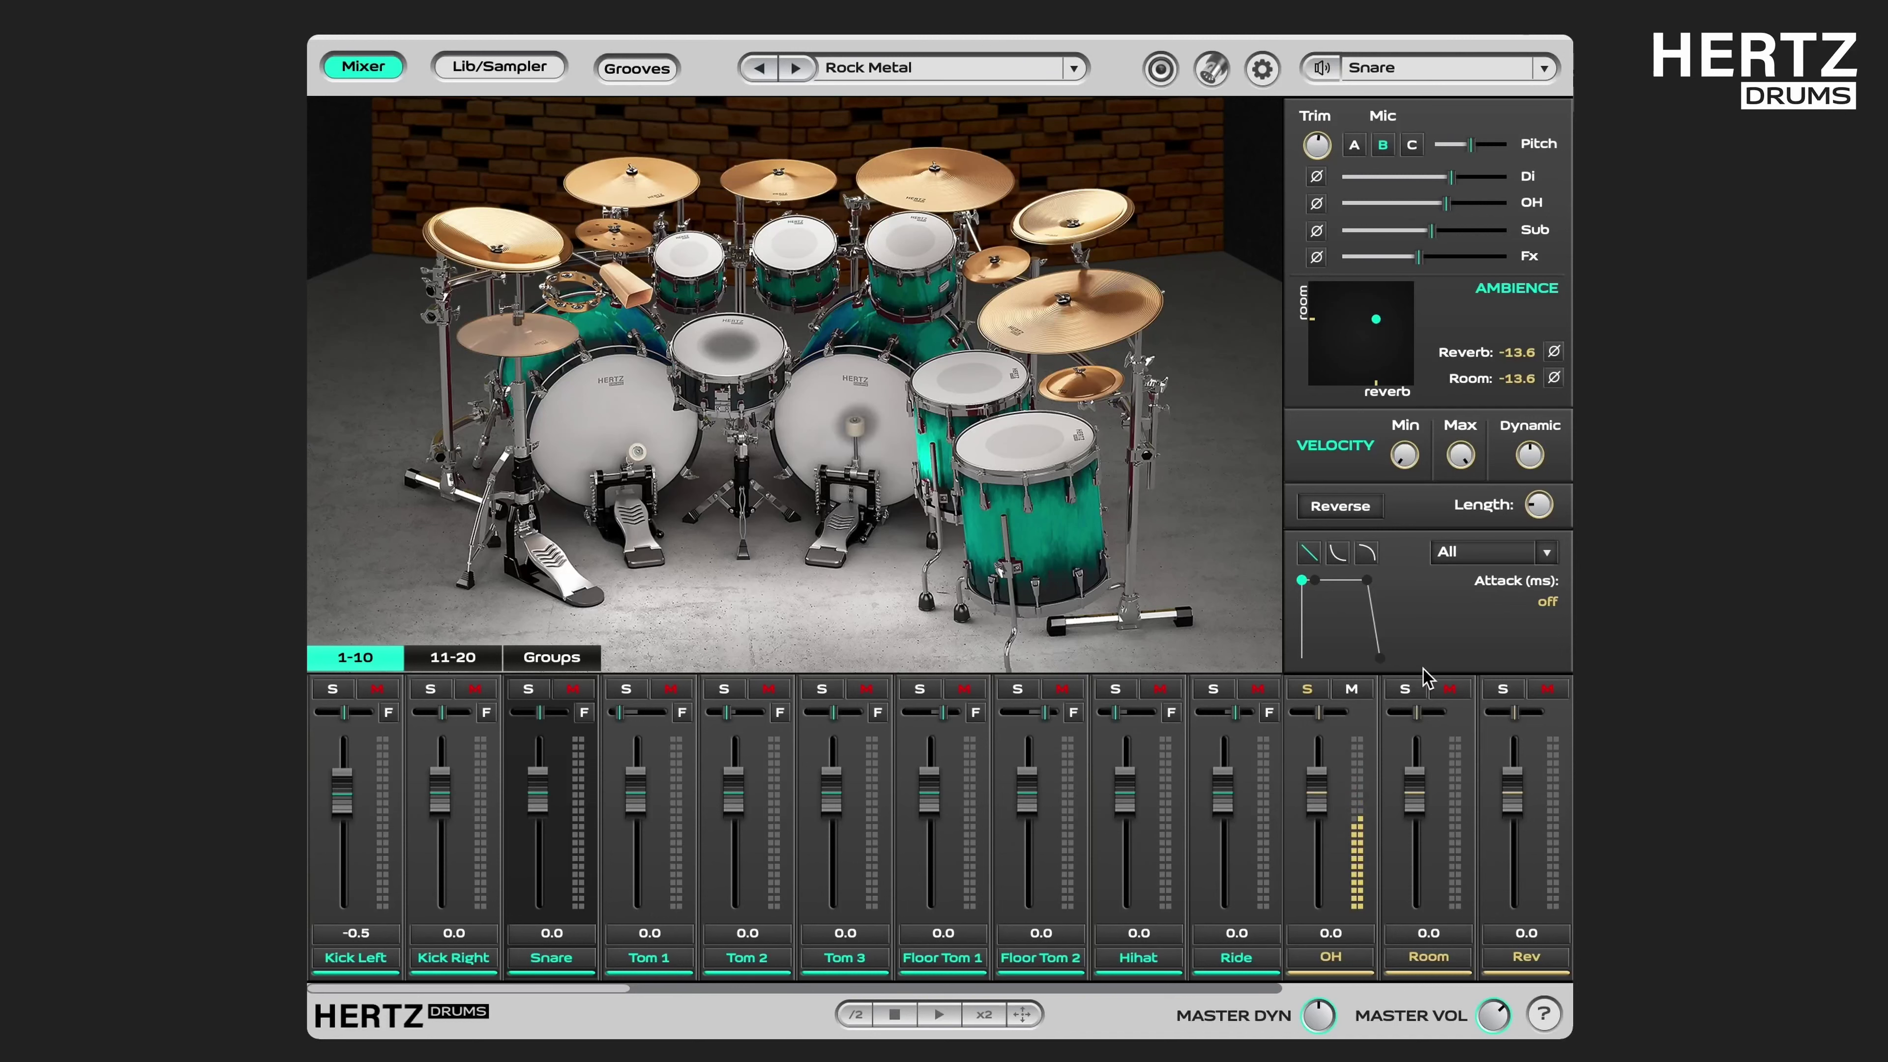
Unsolo OH, switch the mixer to the Groups view, and solo the Snare group.
left_click(1309, 688)
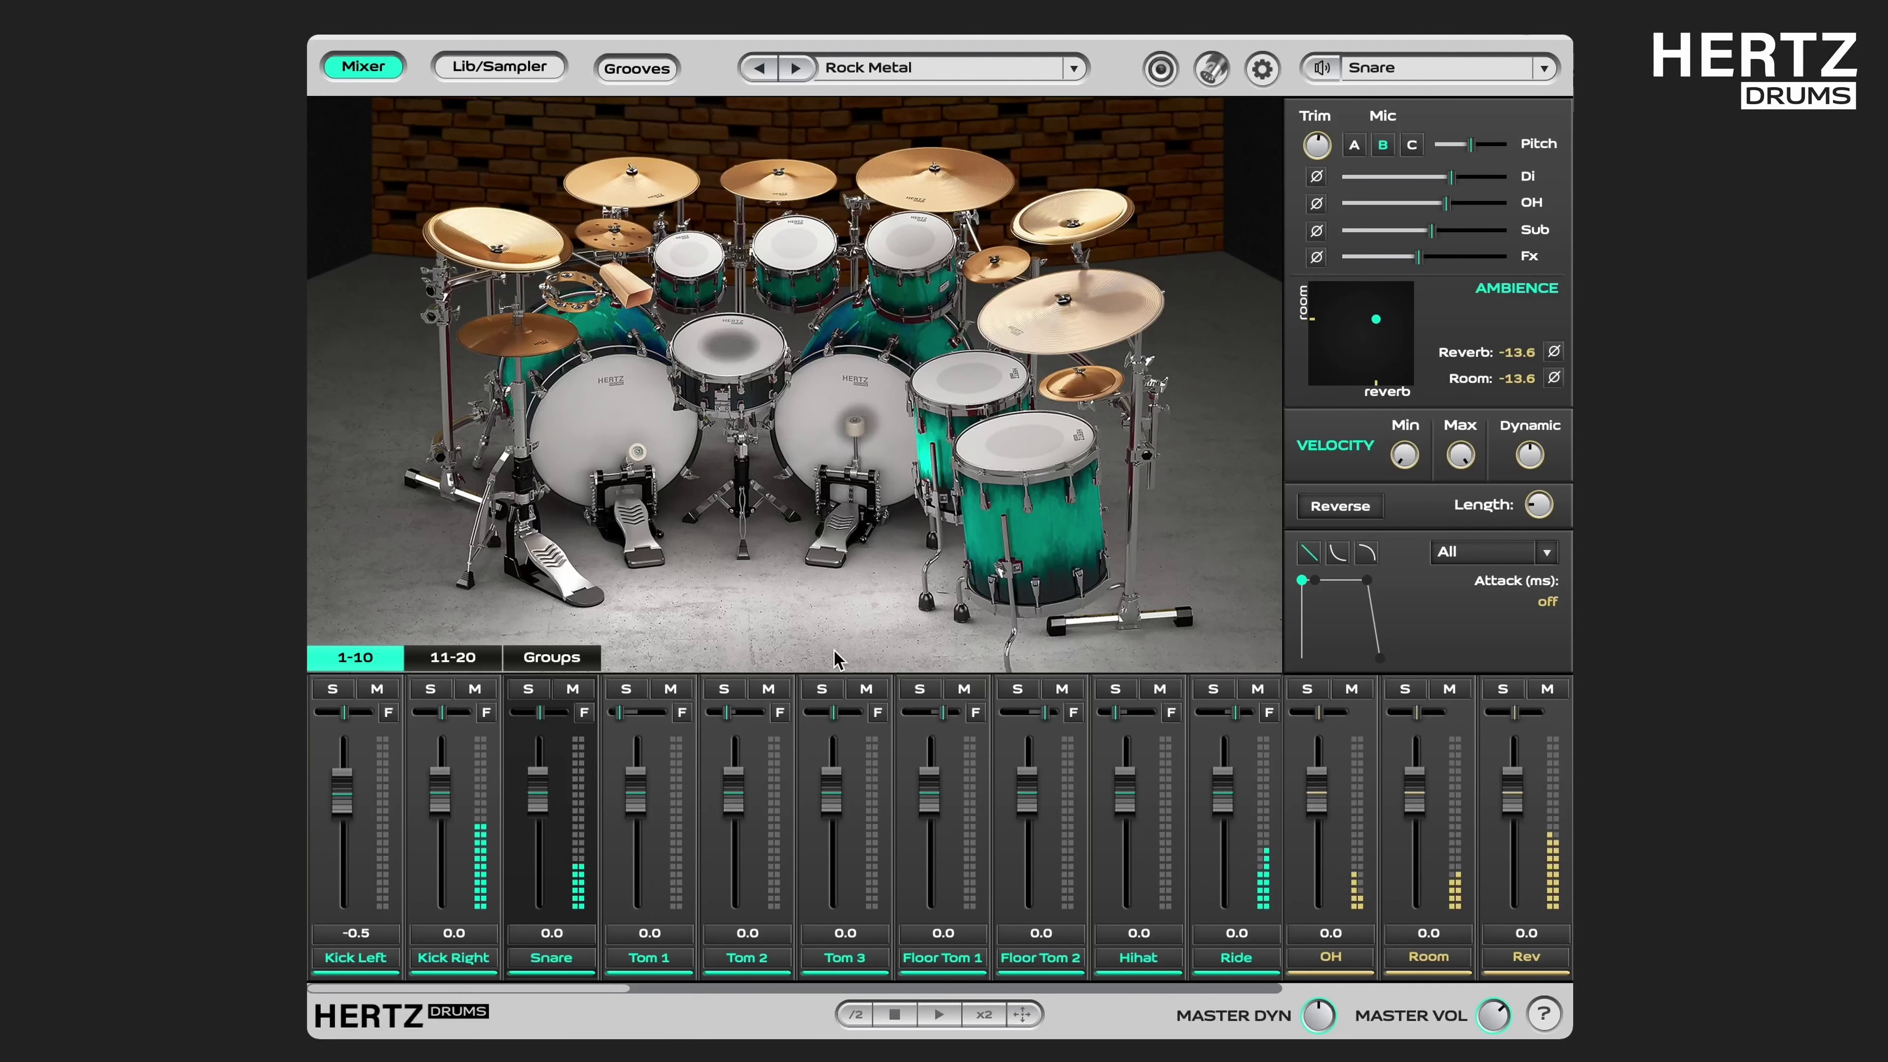
left_click(523, 660)
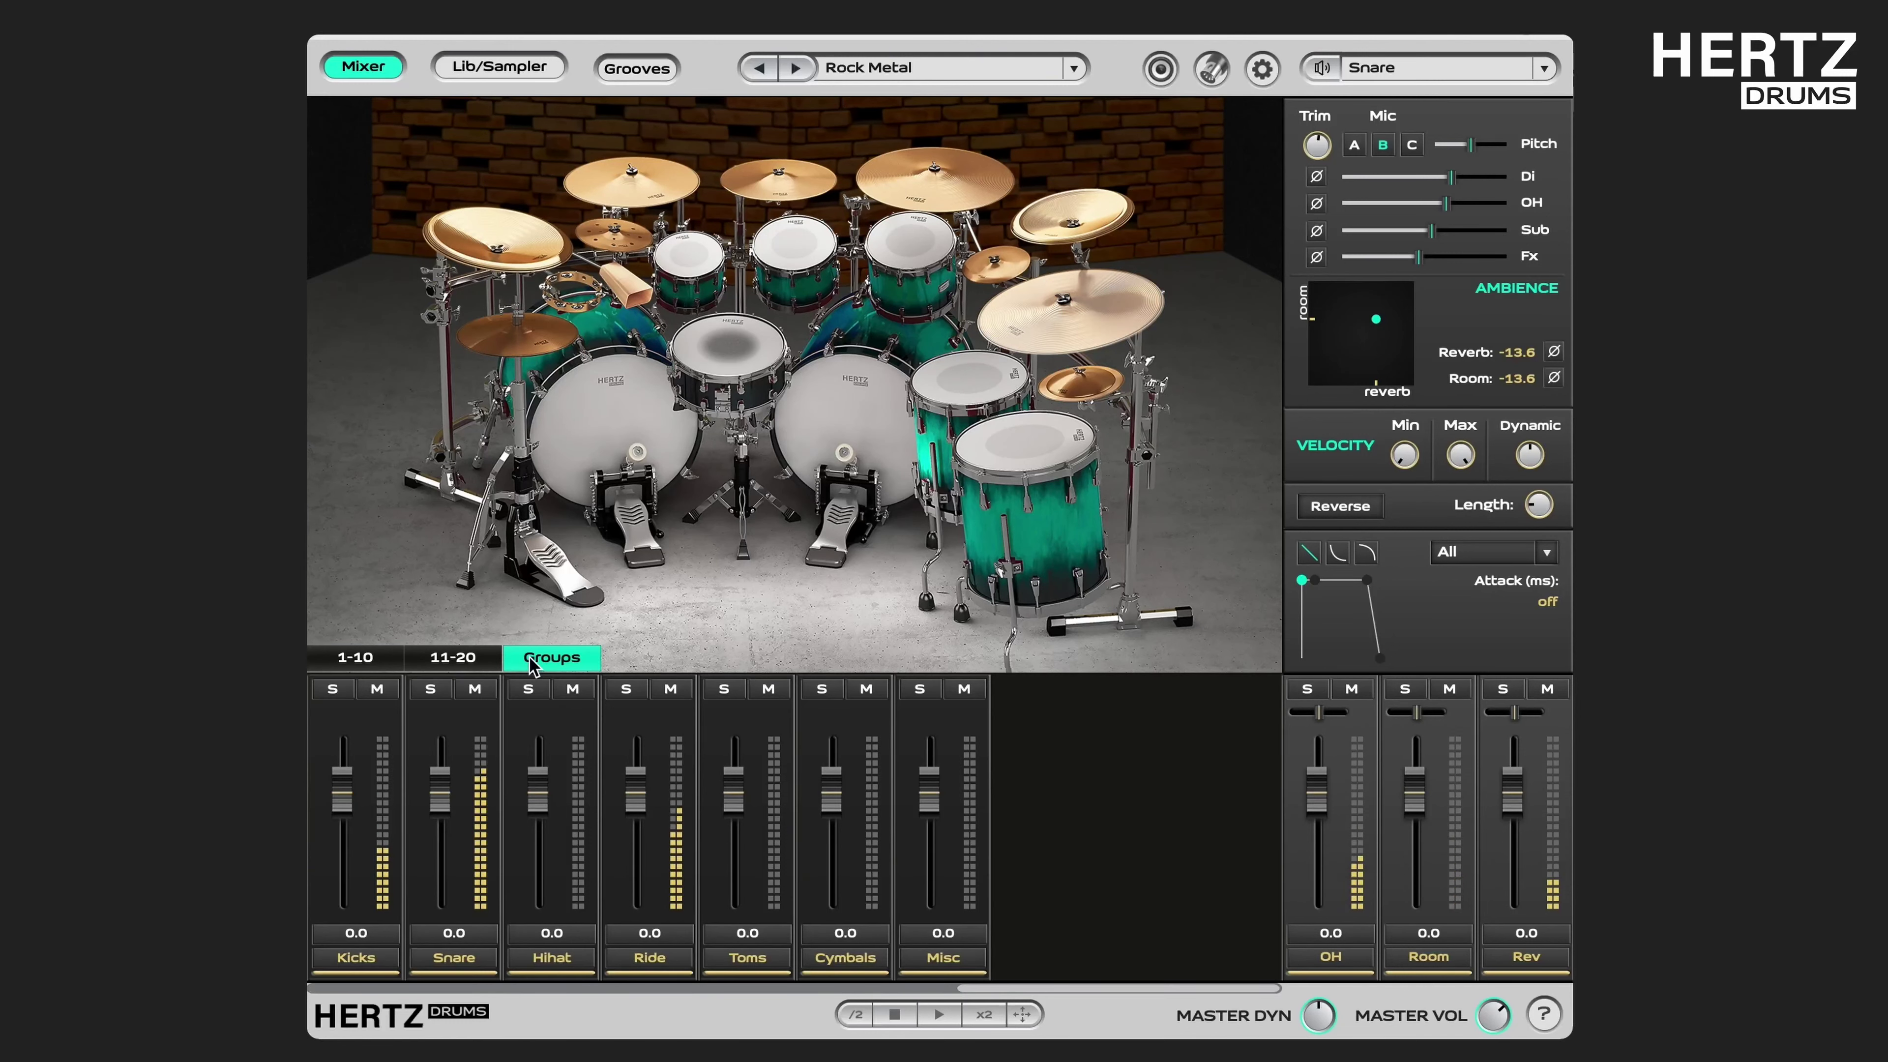
left_click(429, 692)
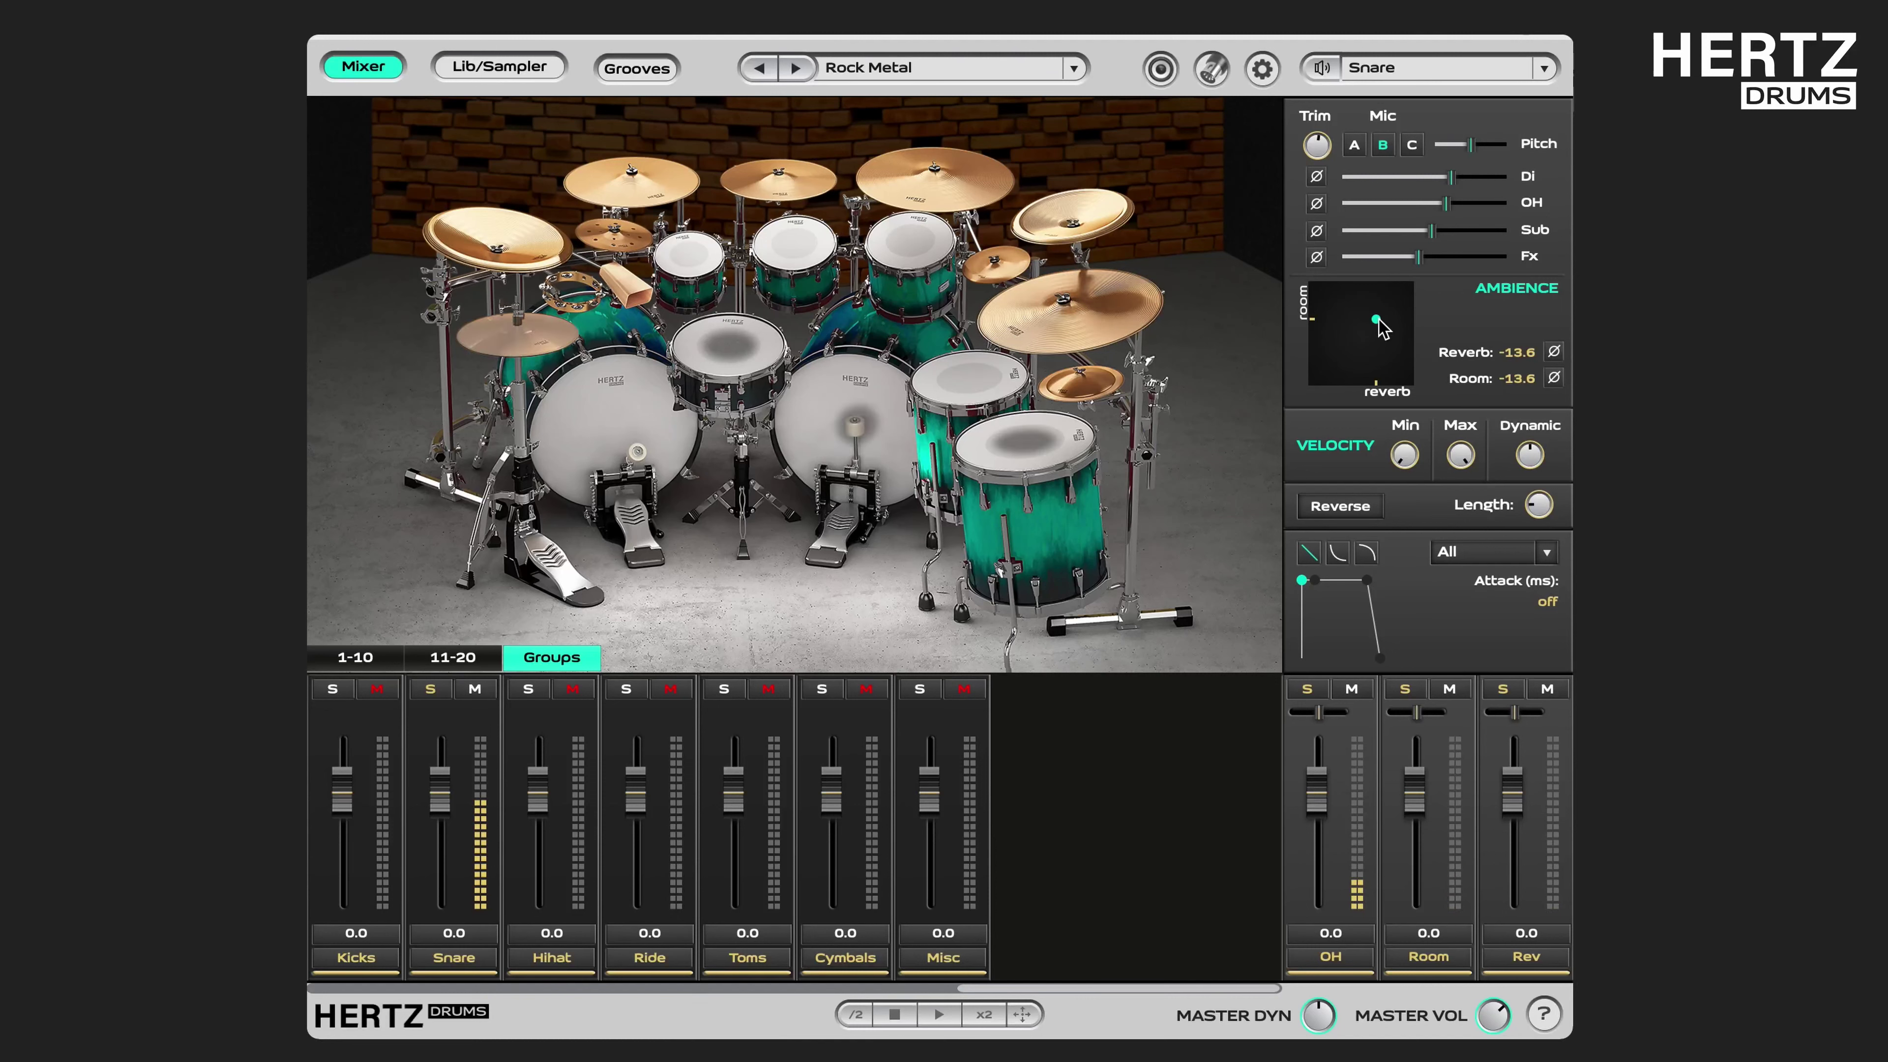
Move the ambience XY point through its extremes, ending at the top-right corner with Reverb and Room at 6.0.
left_click_drag(1381, 327, 1272, 422)
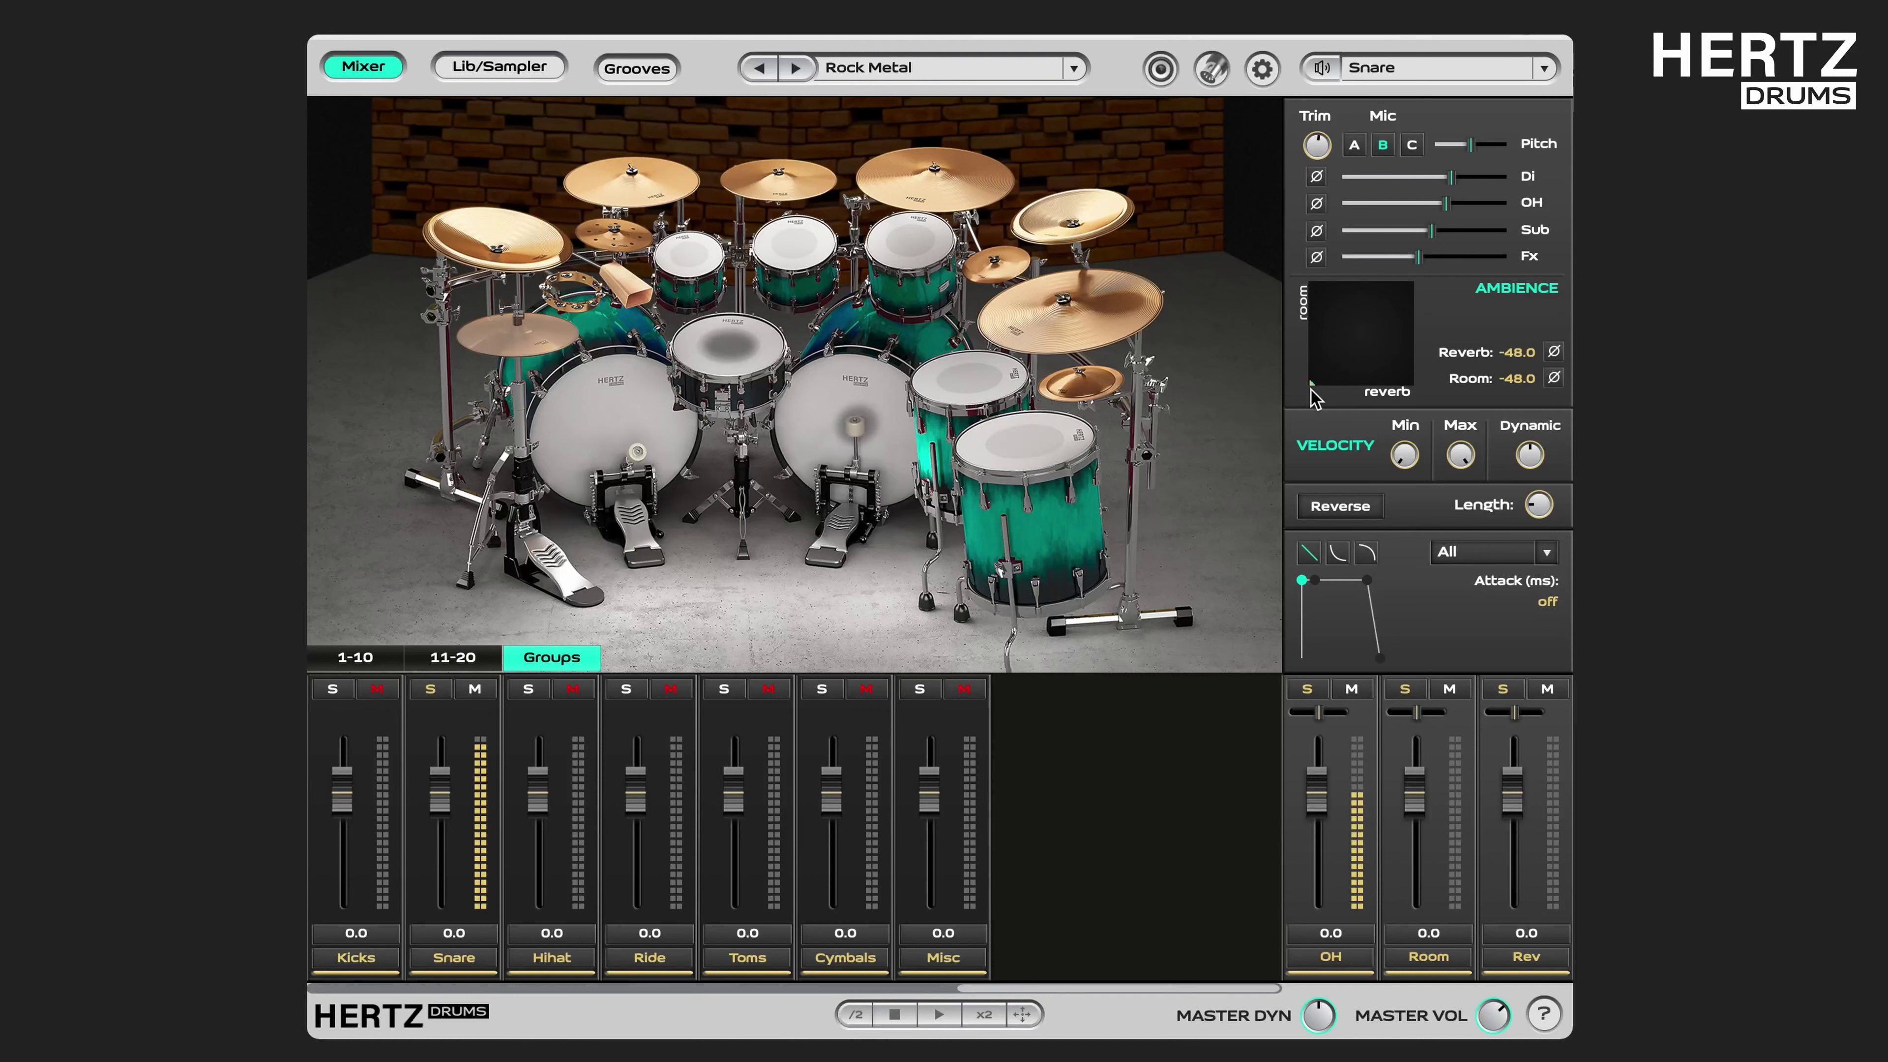
left_click_drag(1312, 395, 1308, 268)
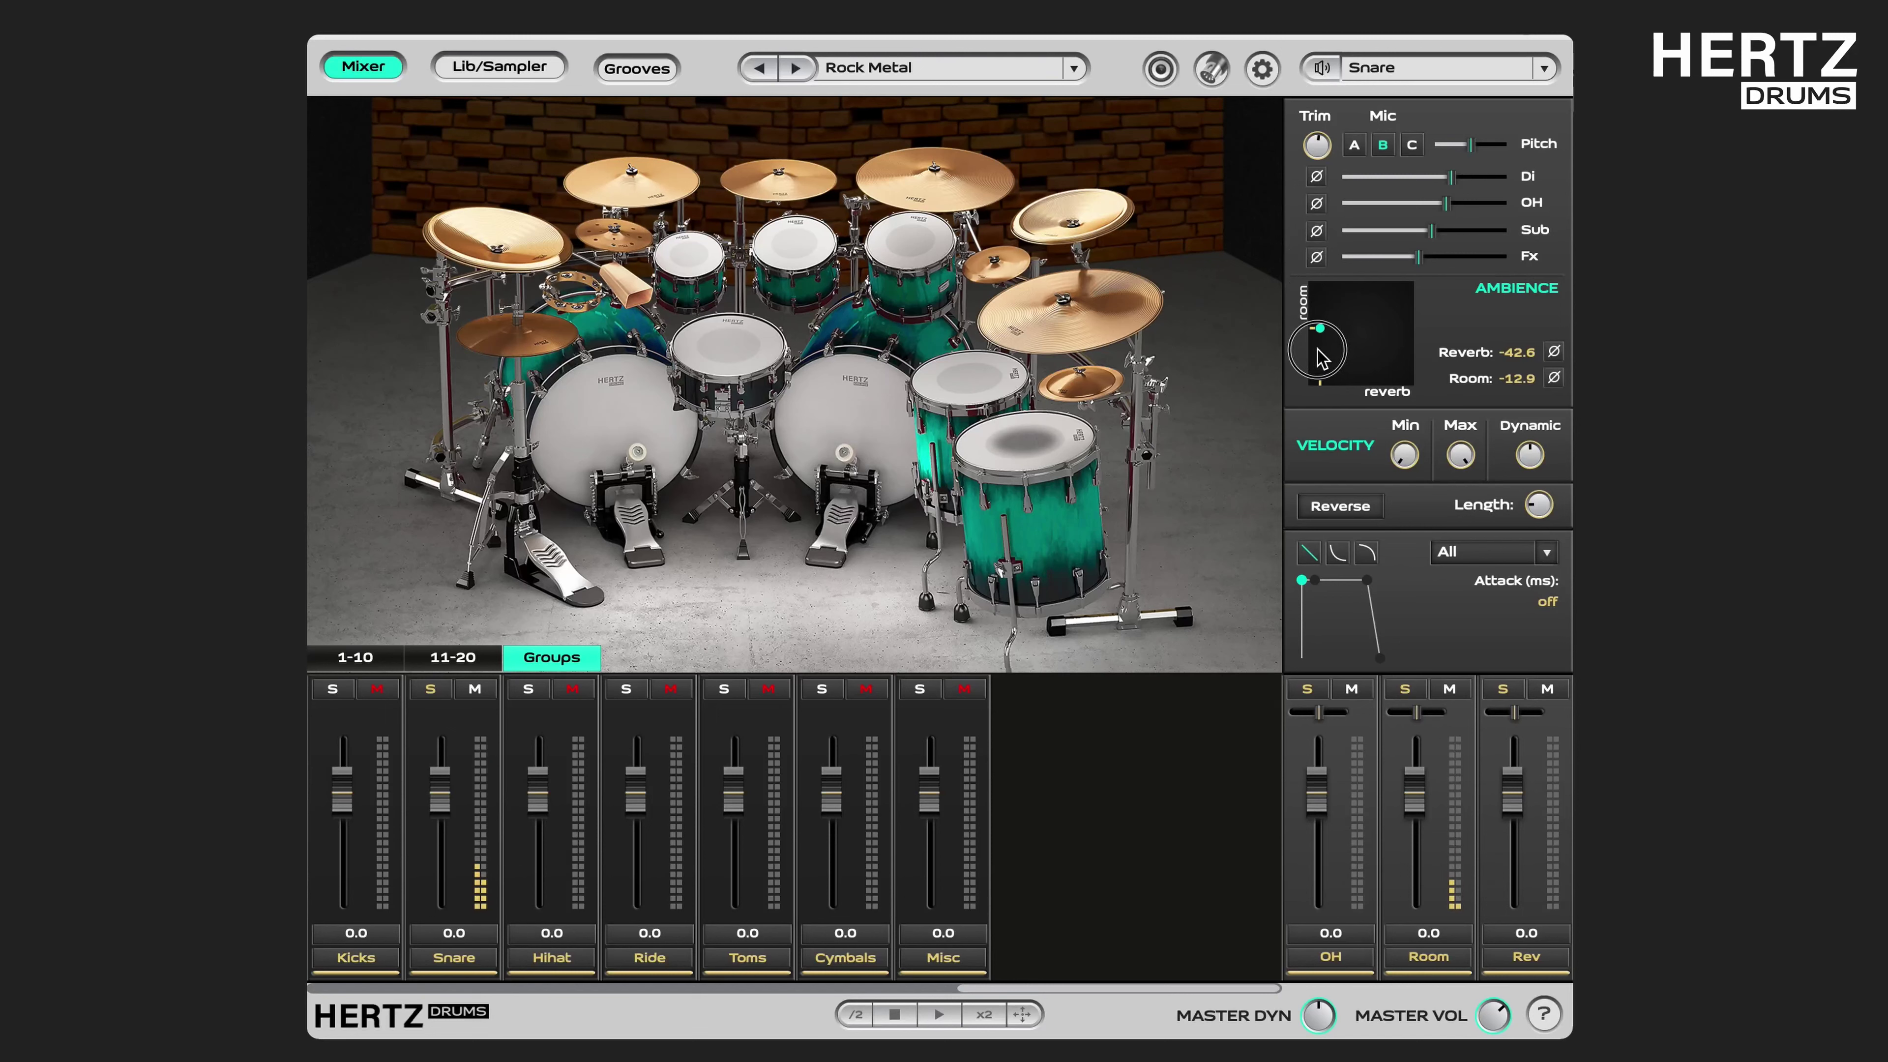
left_click_drag(1322, 357, 1489, 421)
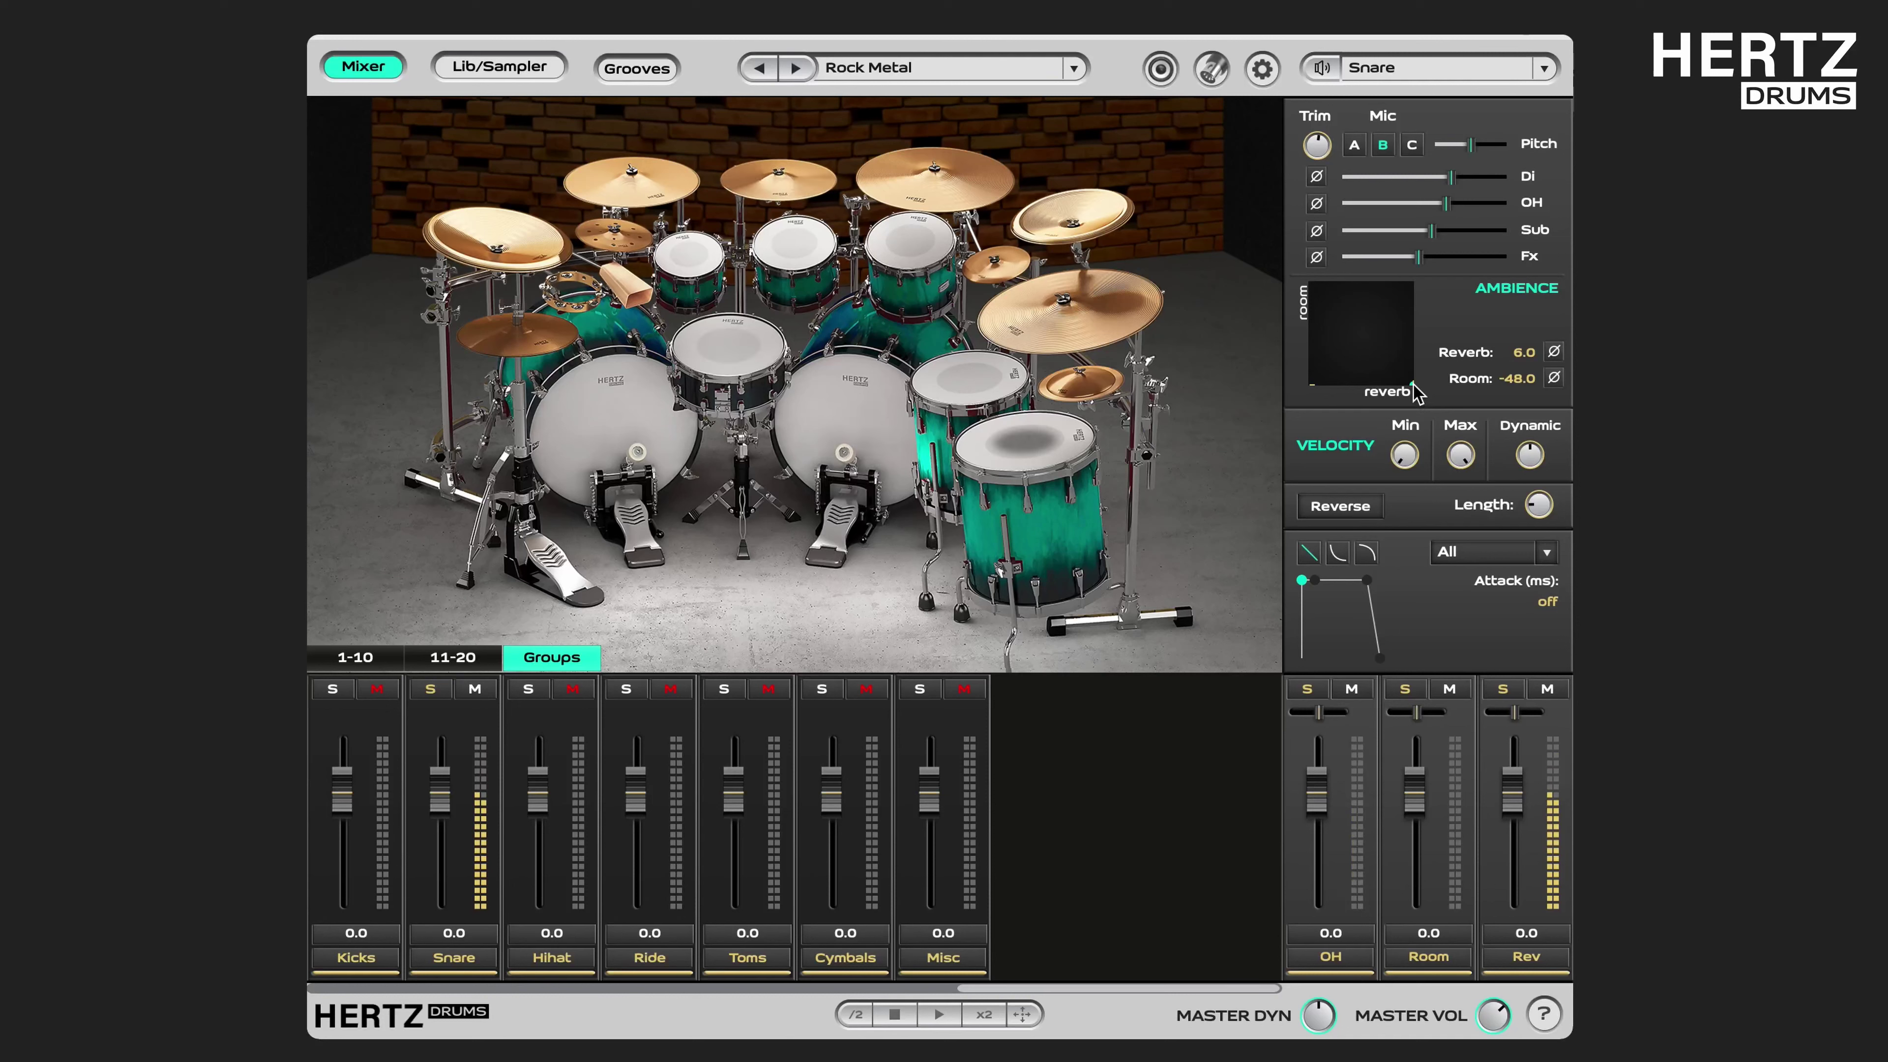
left_click_drag(1416, 392, 1252, 401)
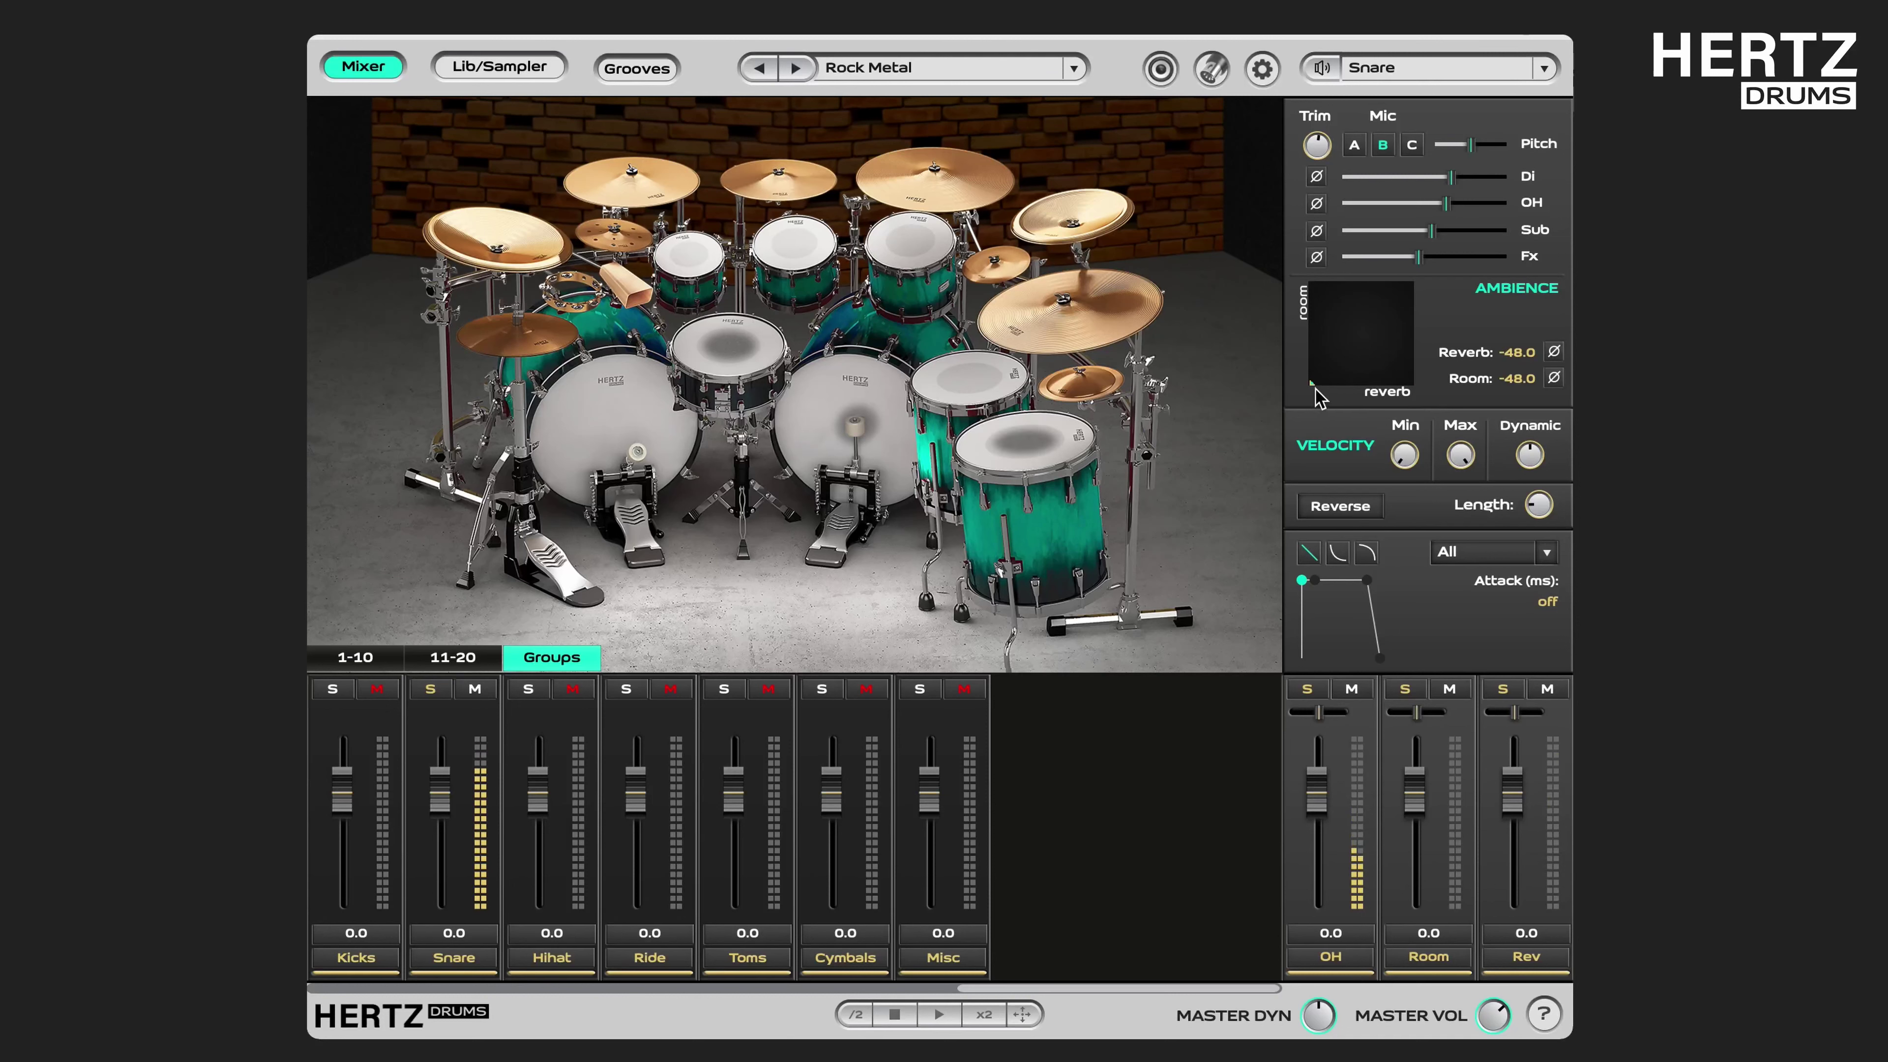
left_click_drag(1360, 350, 1434, 282)
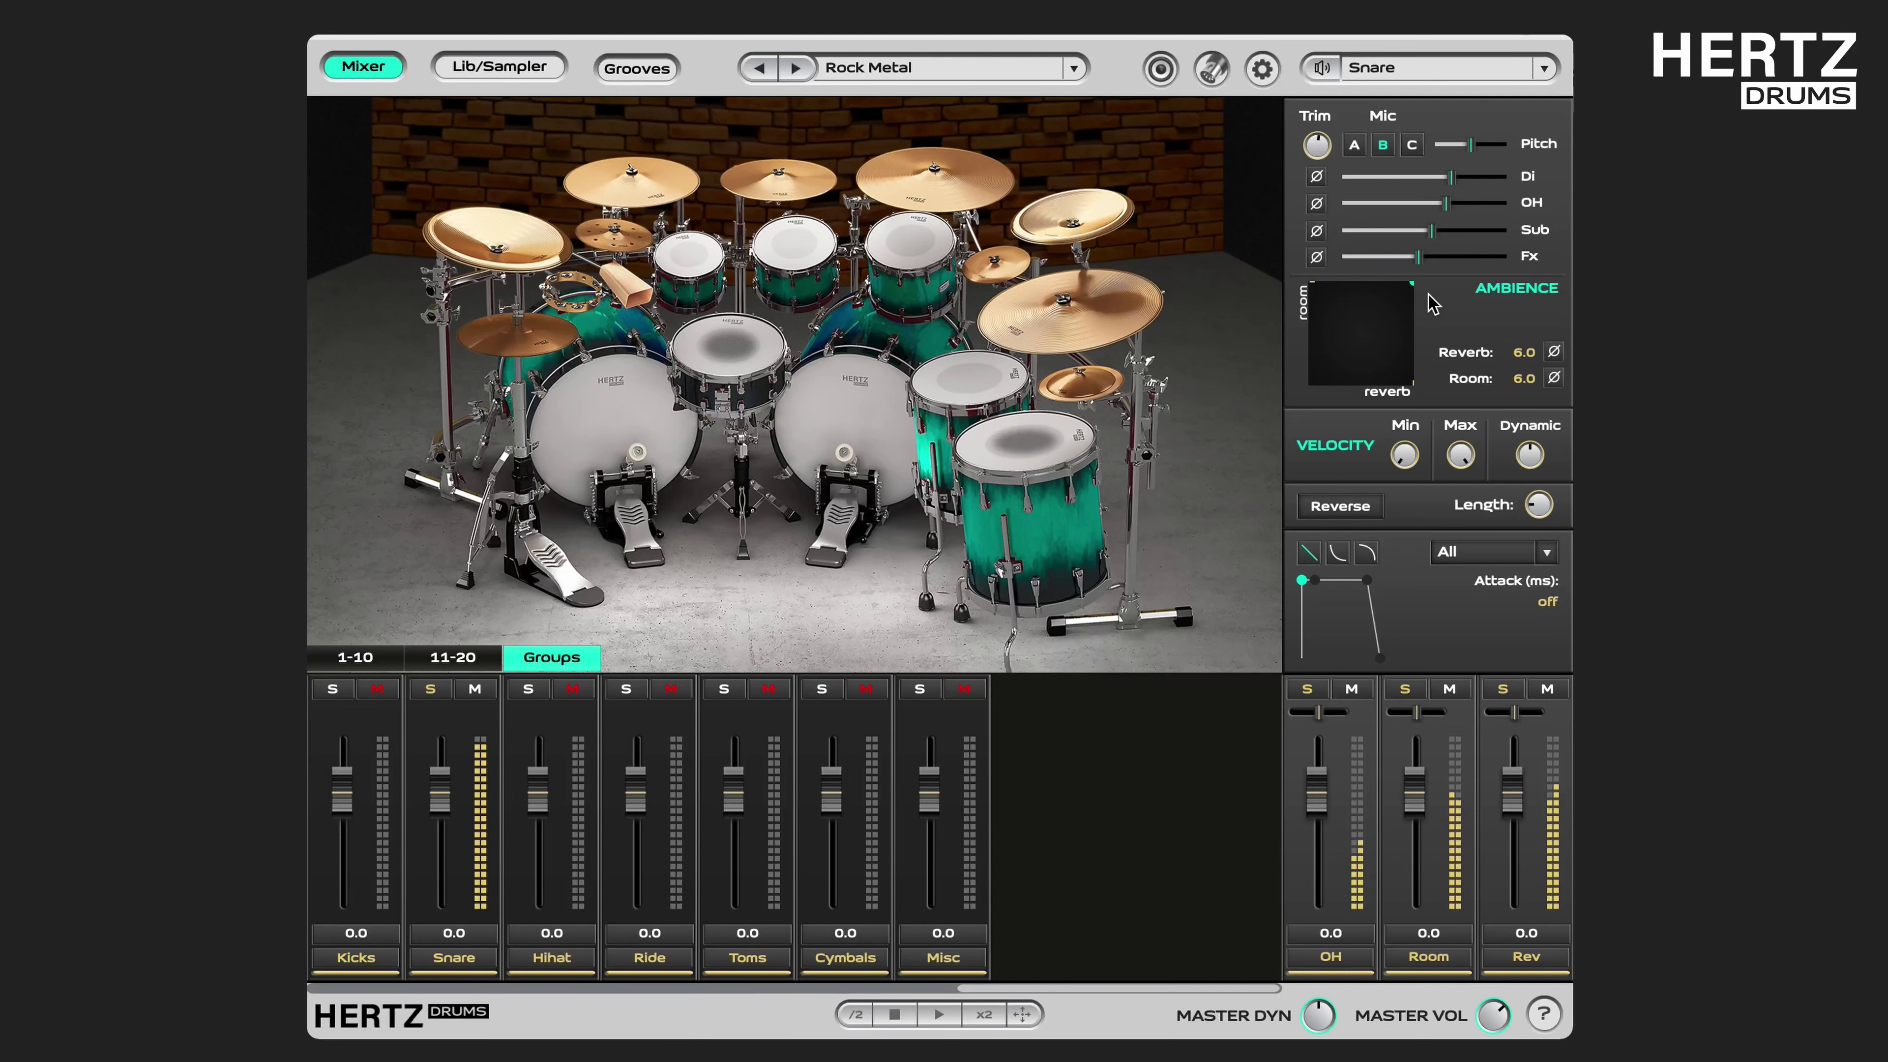
Unsolo the Snare group and fine-tune the ambience to Reverb -13.6 and Room -12.2.
left_click(424, 690)
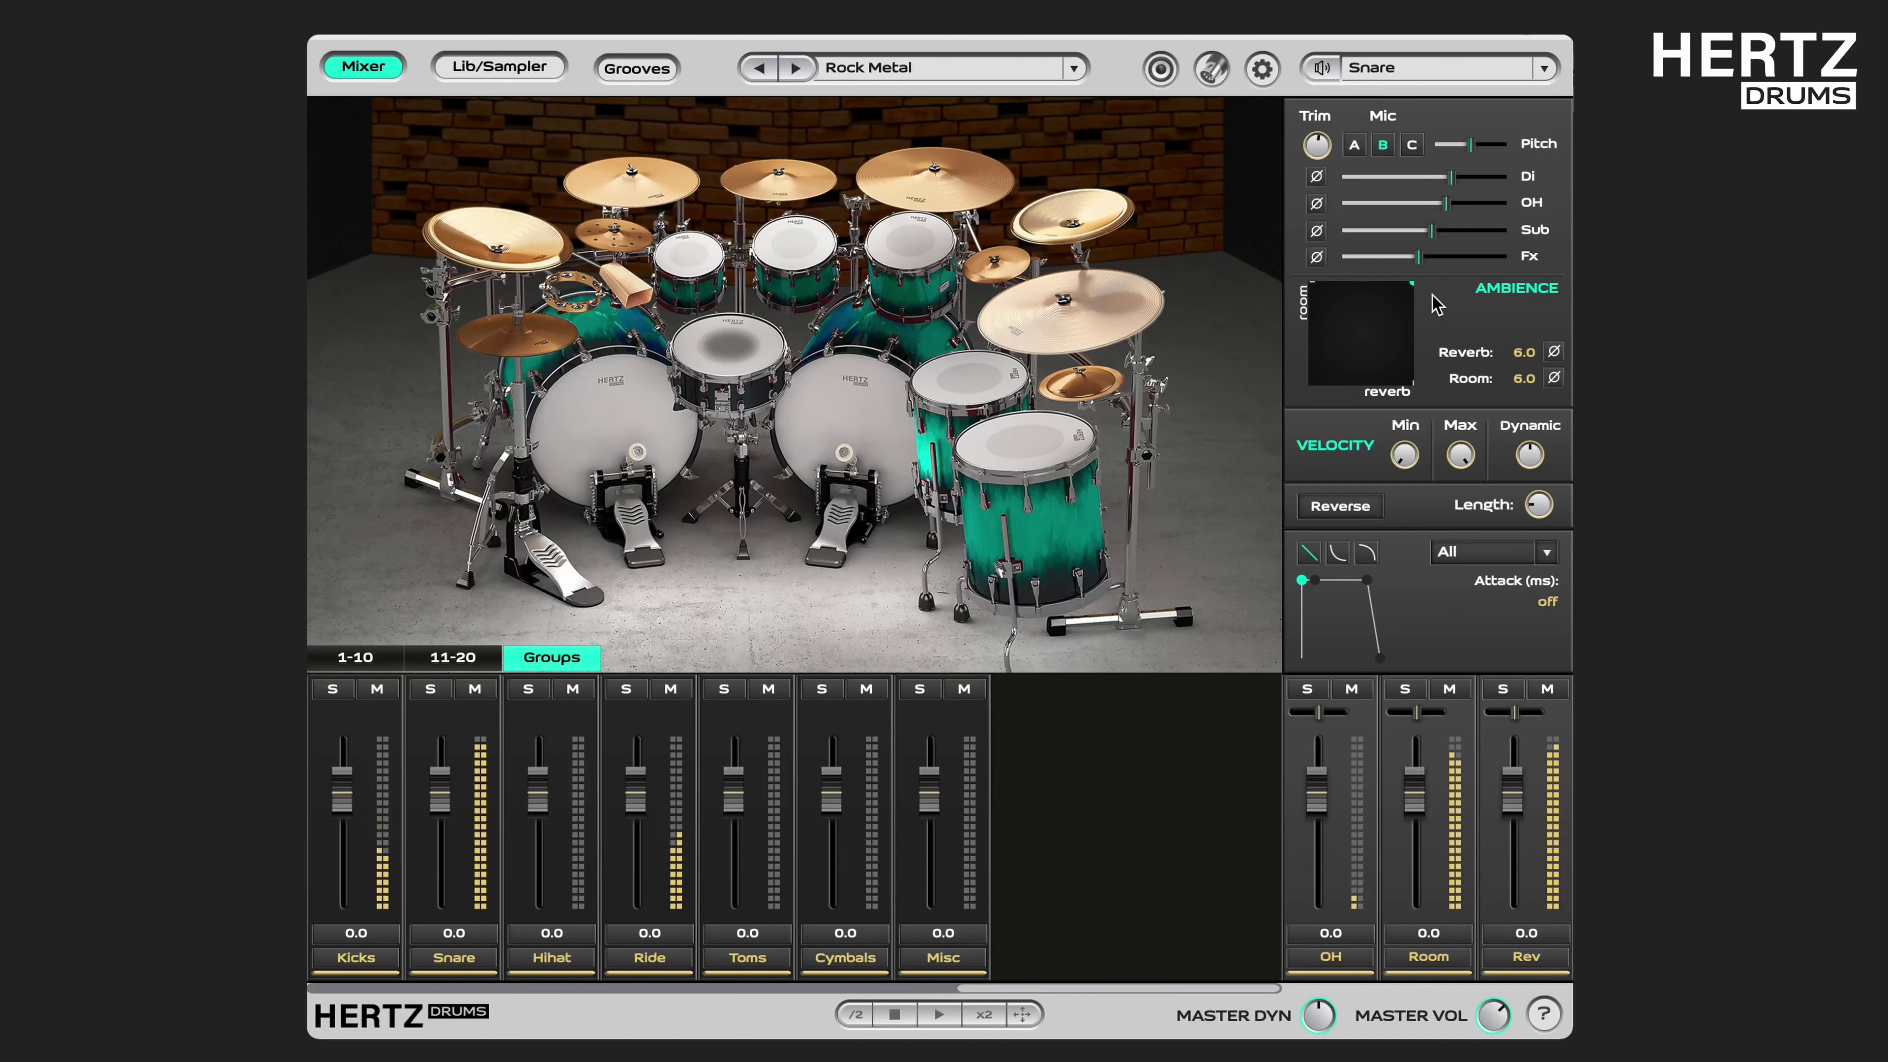
left_click(1392, 303)
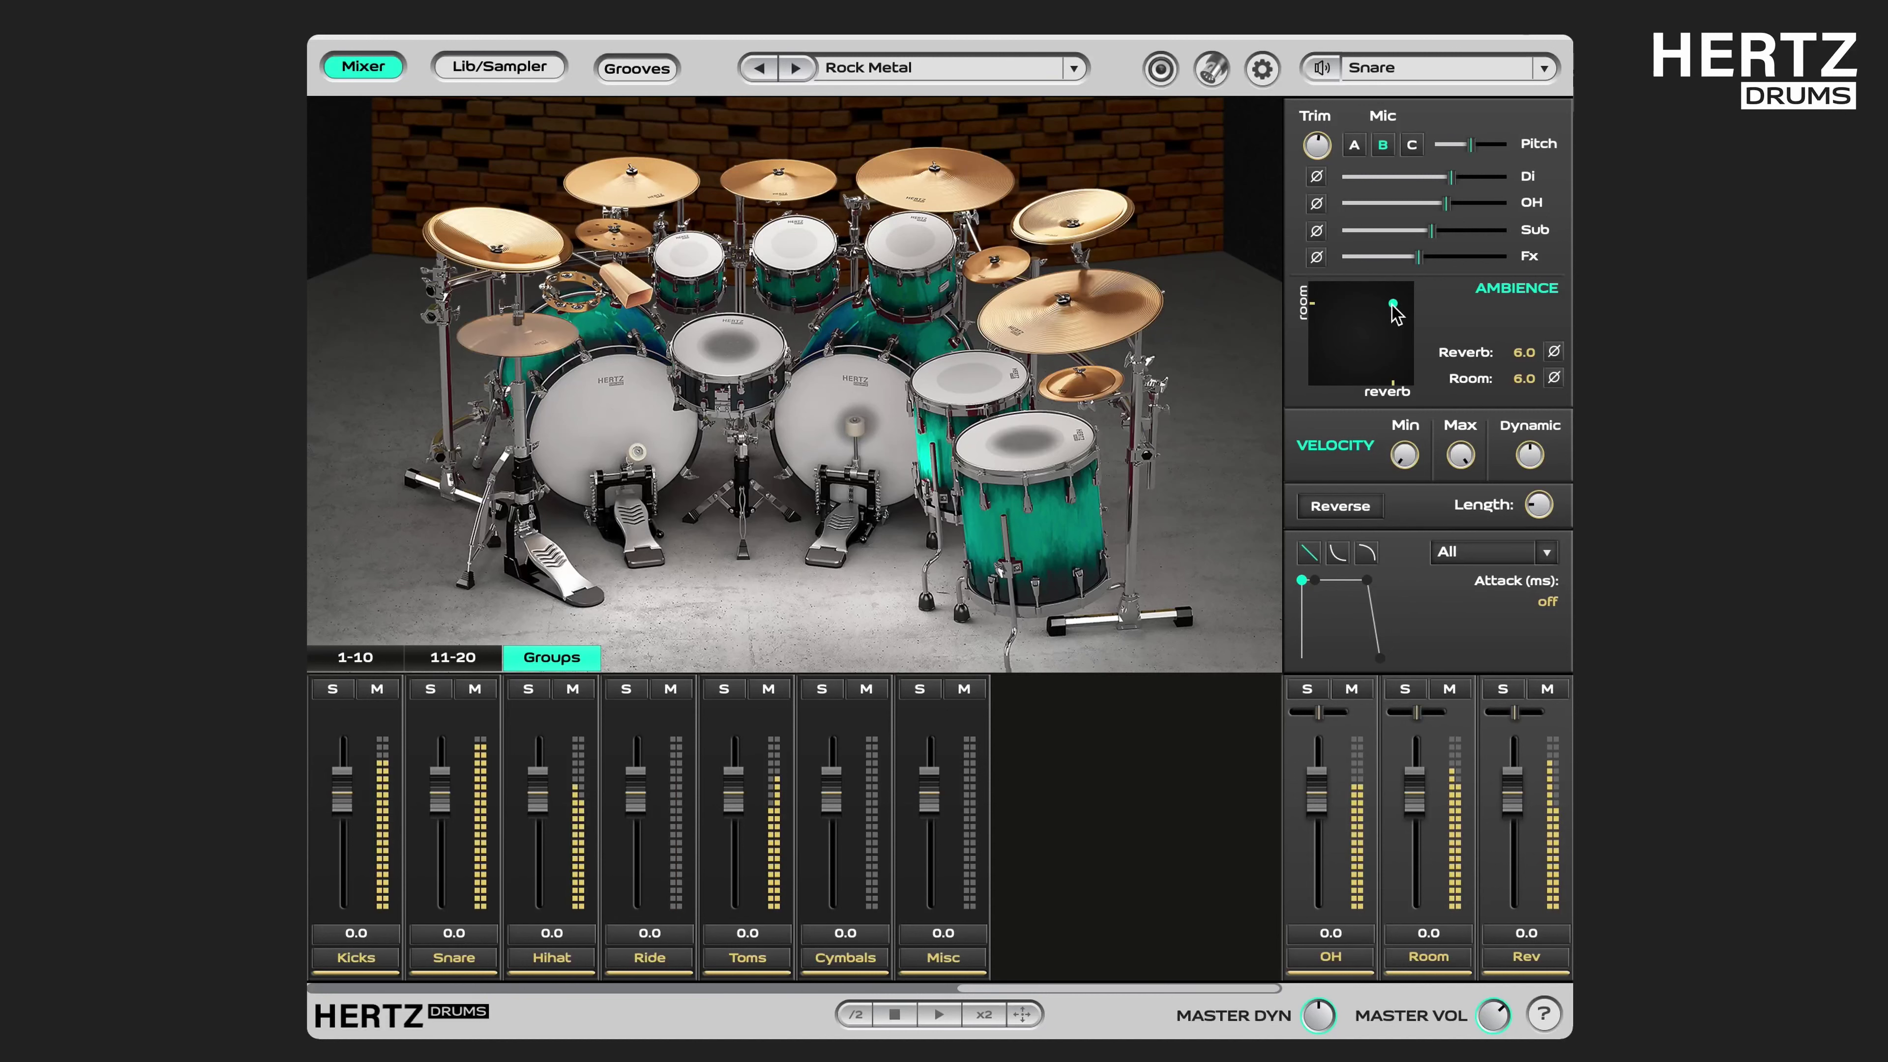
left_click(1380, 314)
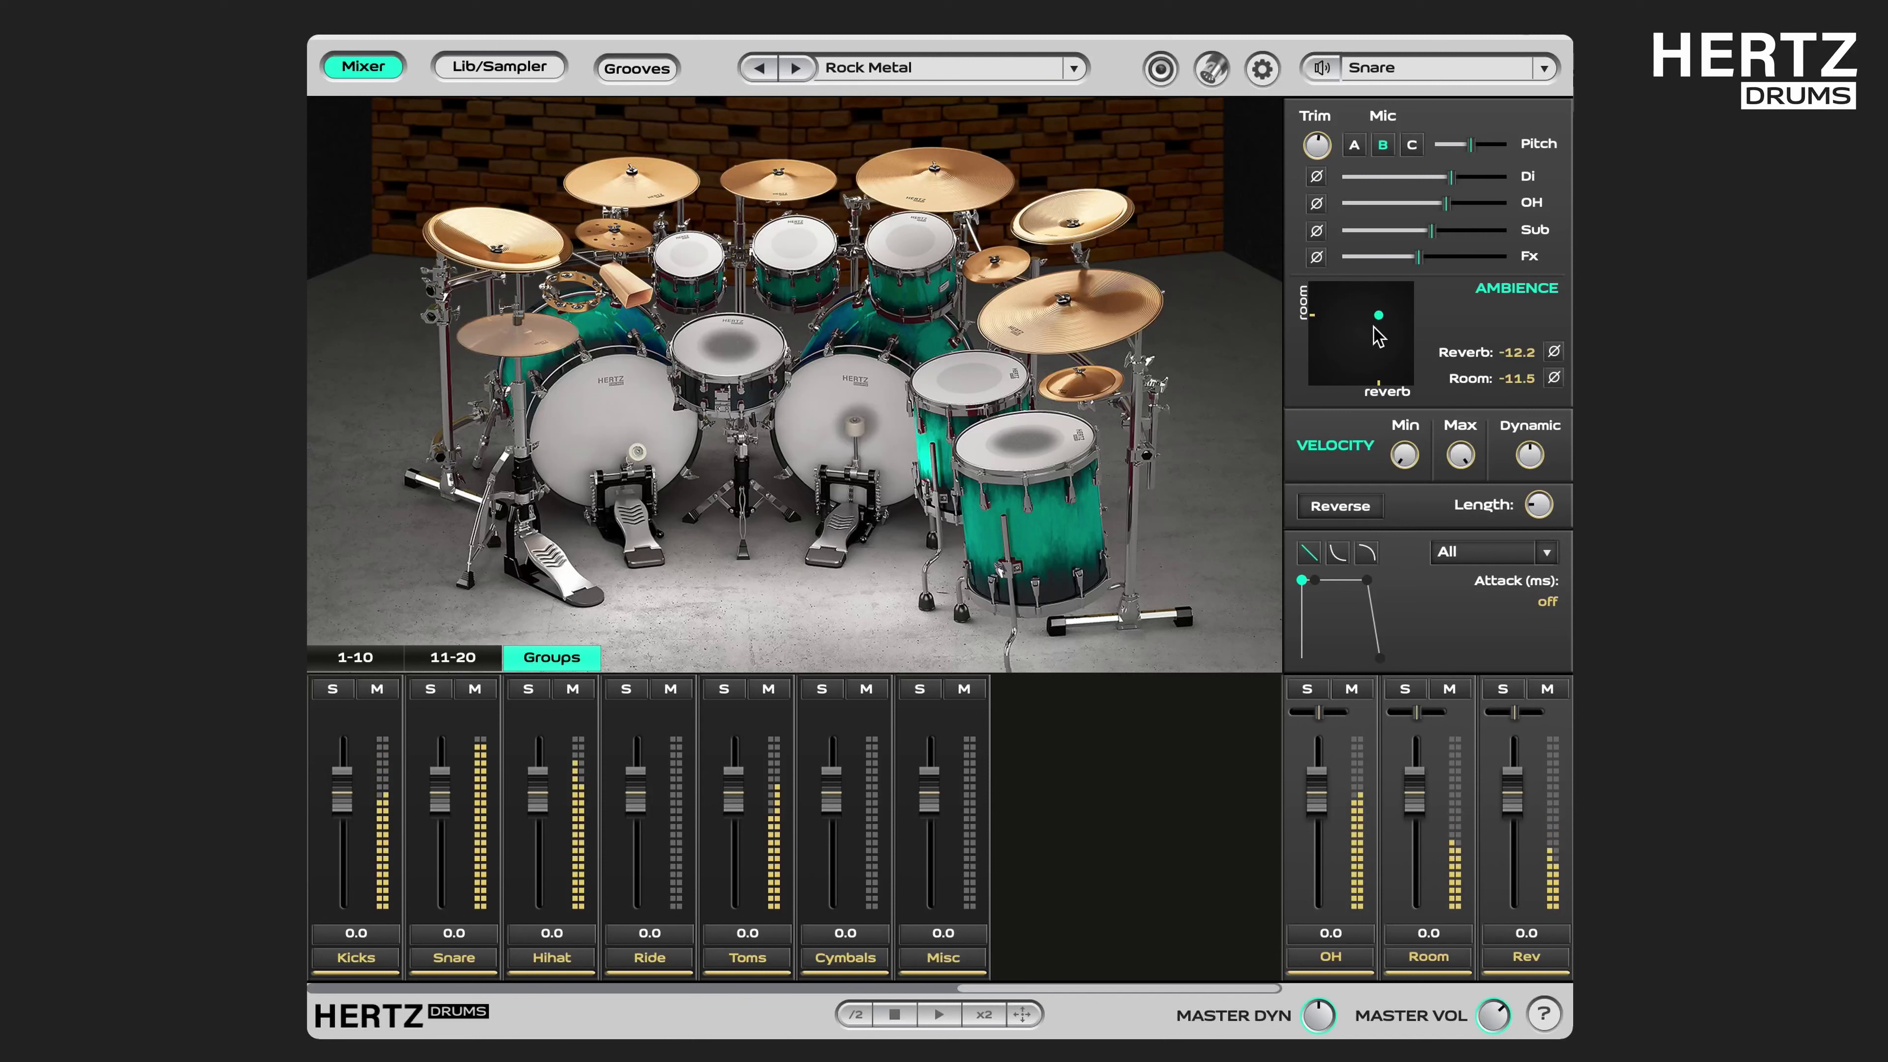
left_click(1392, 311)
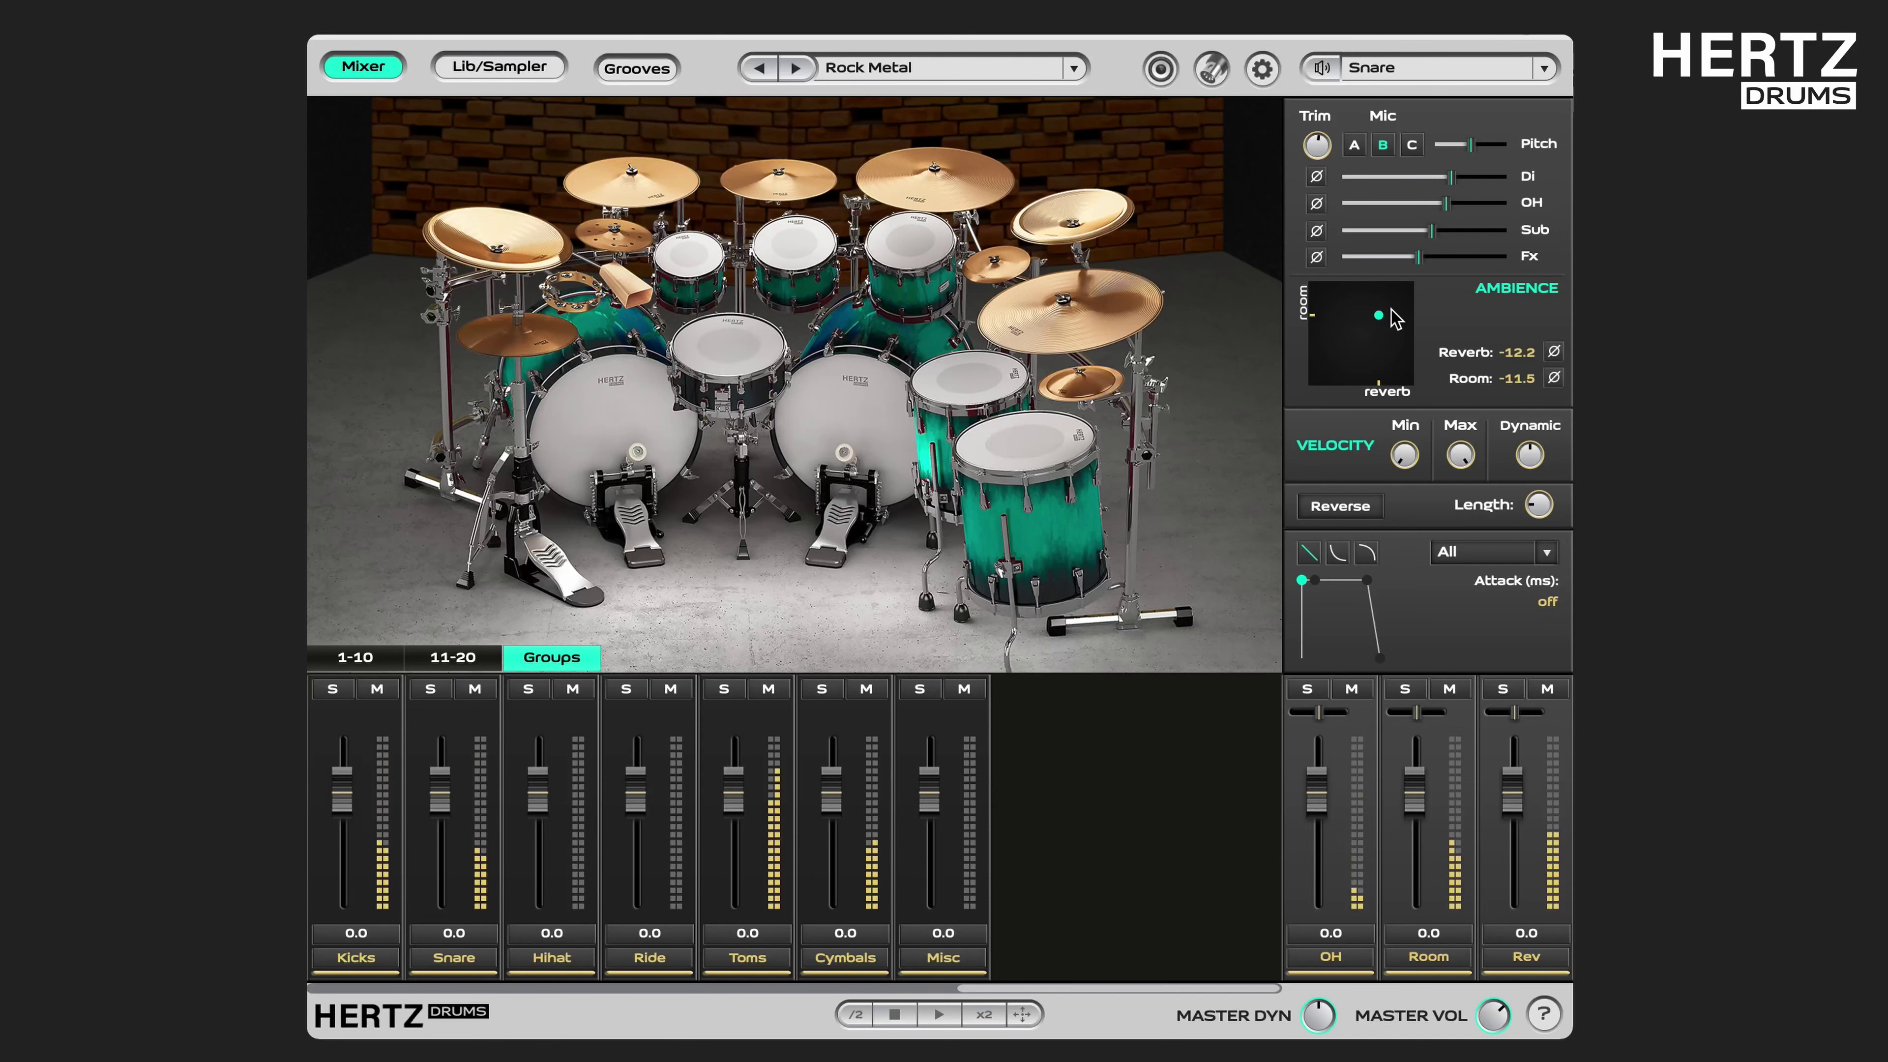
left_click(1382, 314)
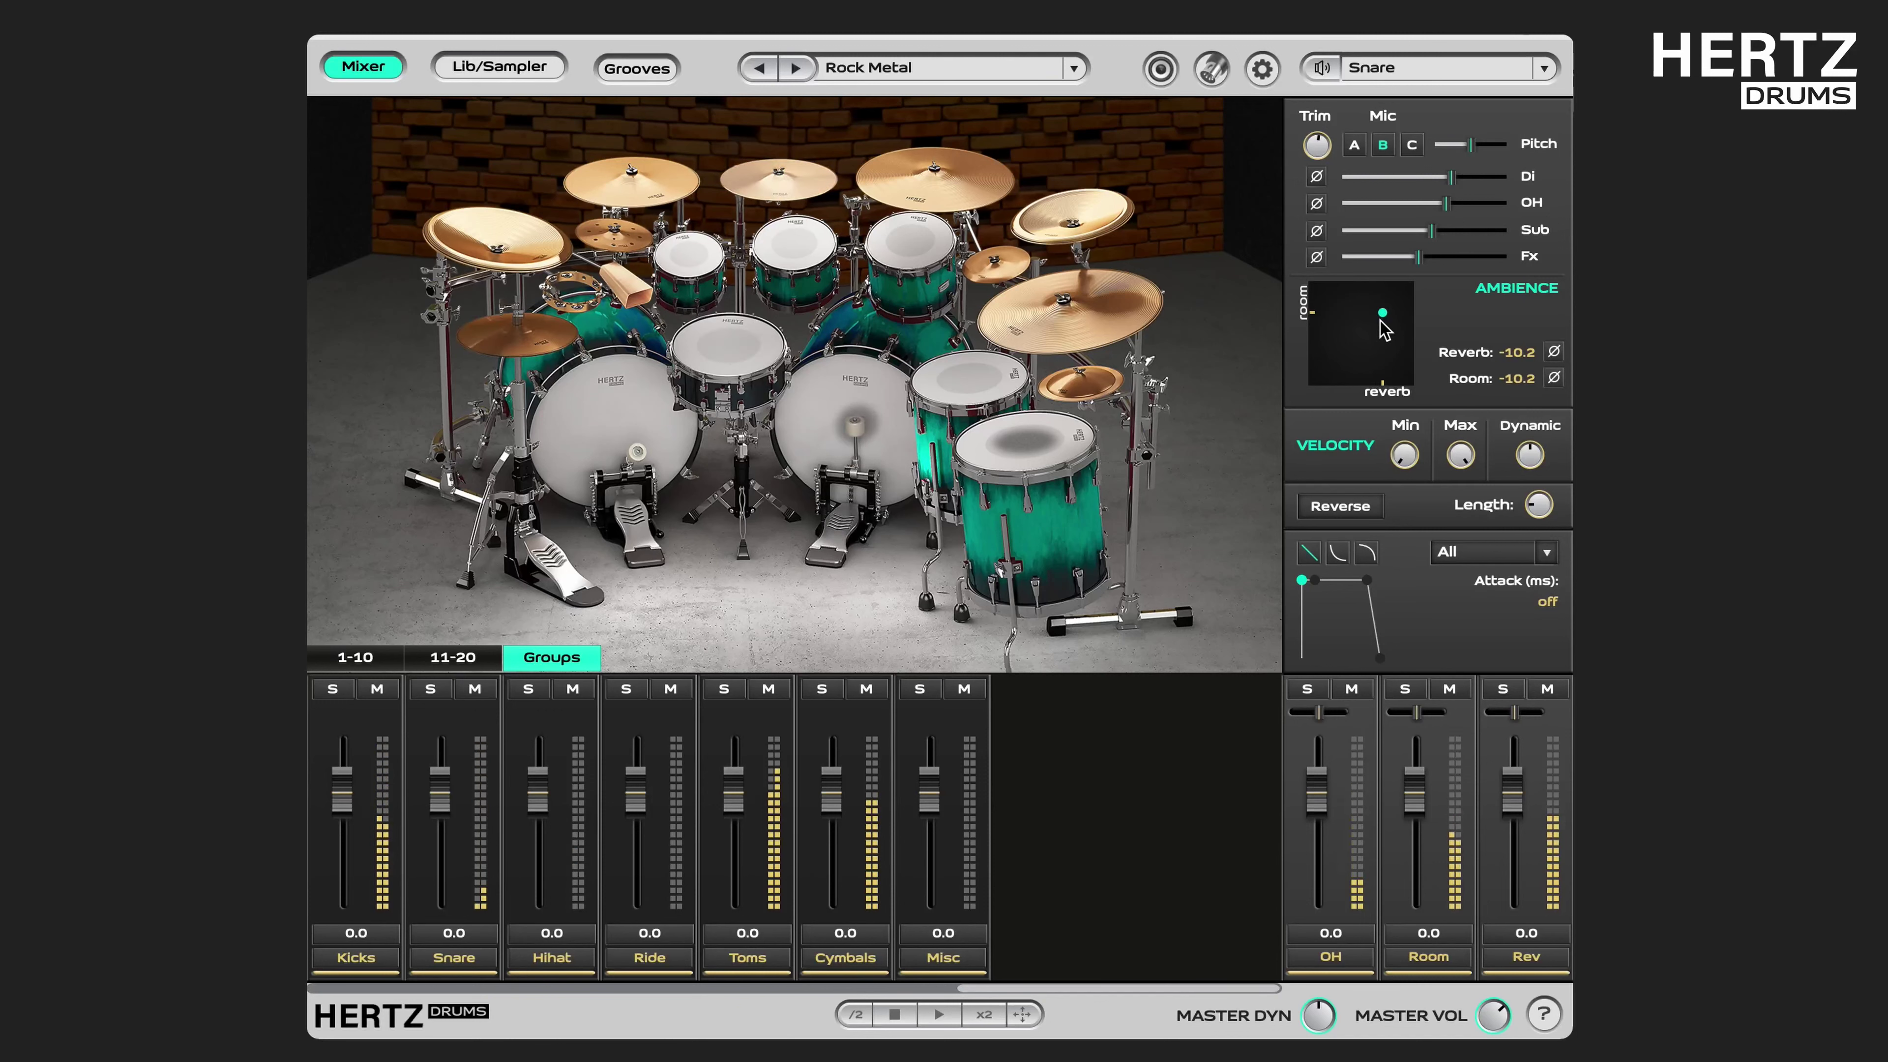
left_click(1376, 328)
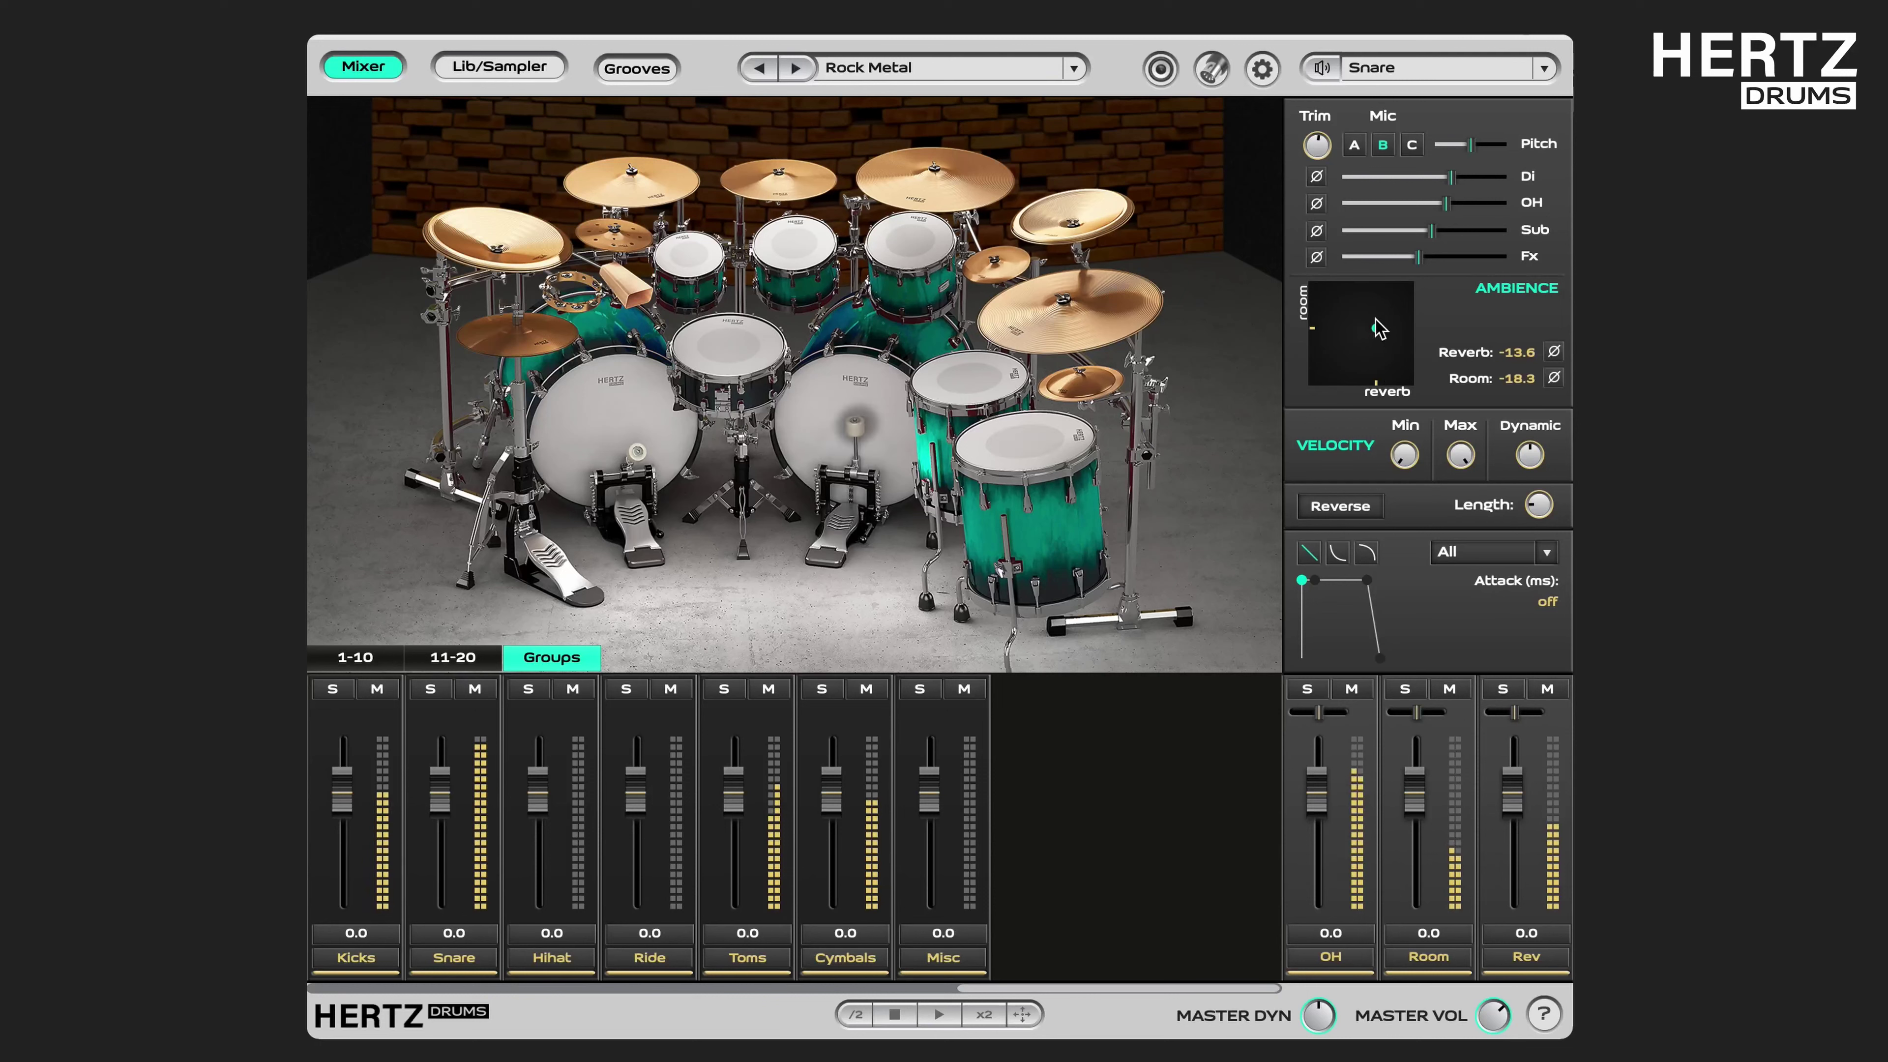
left_click(1375, 316)
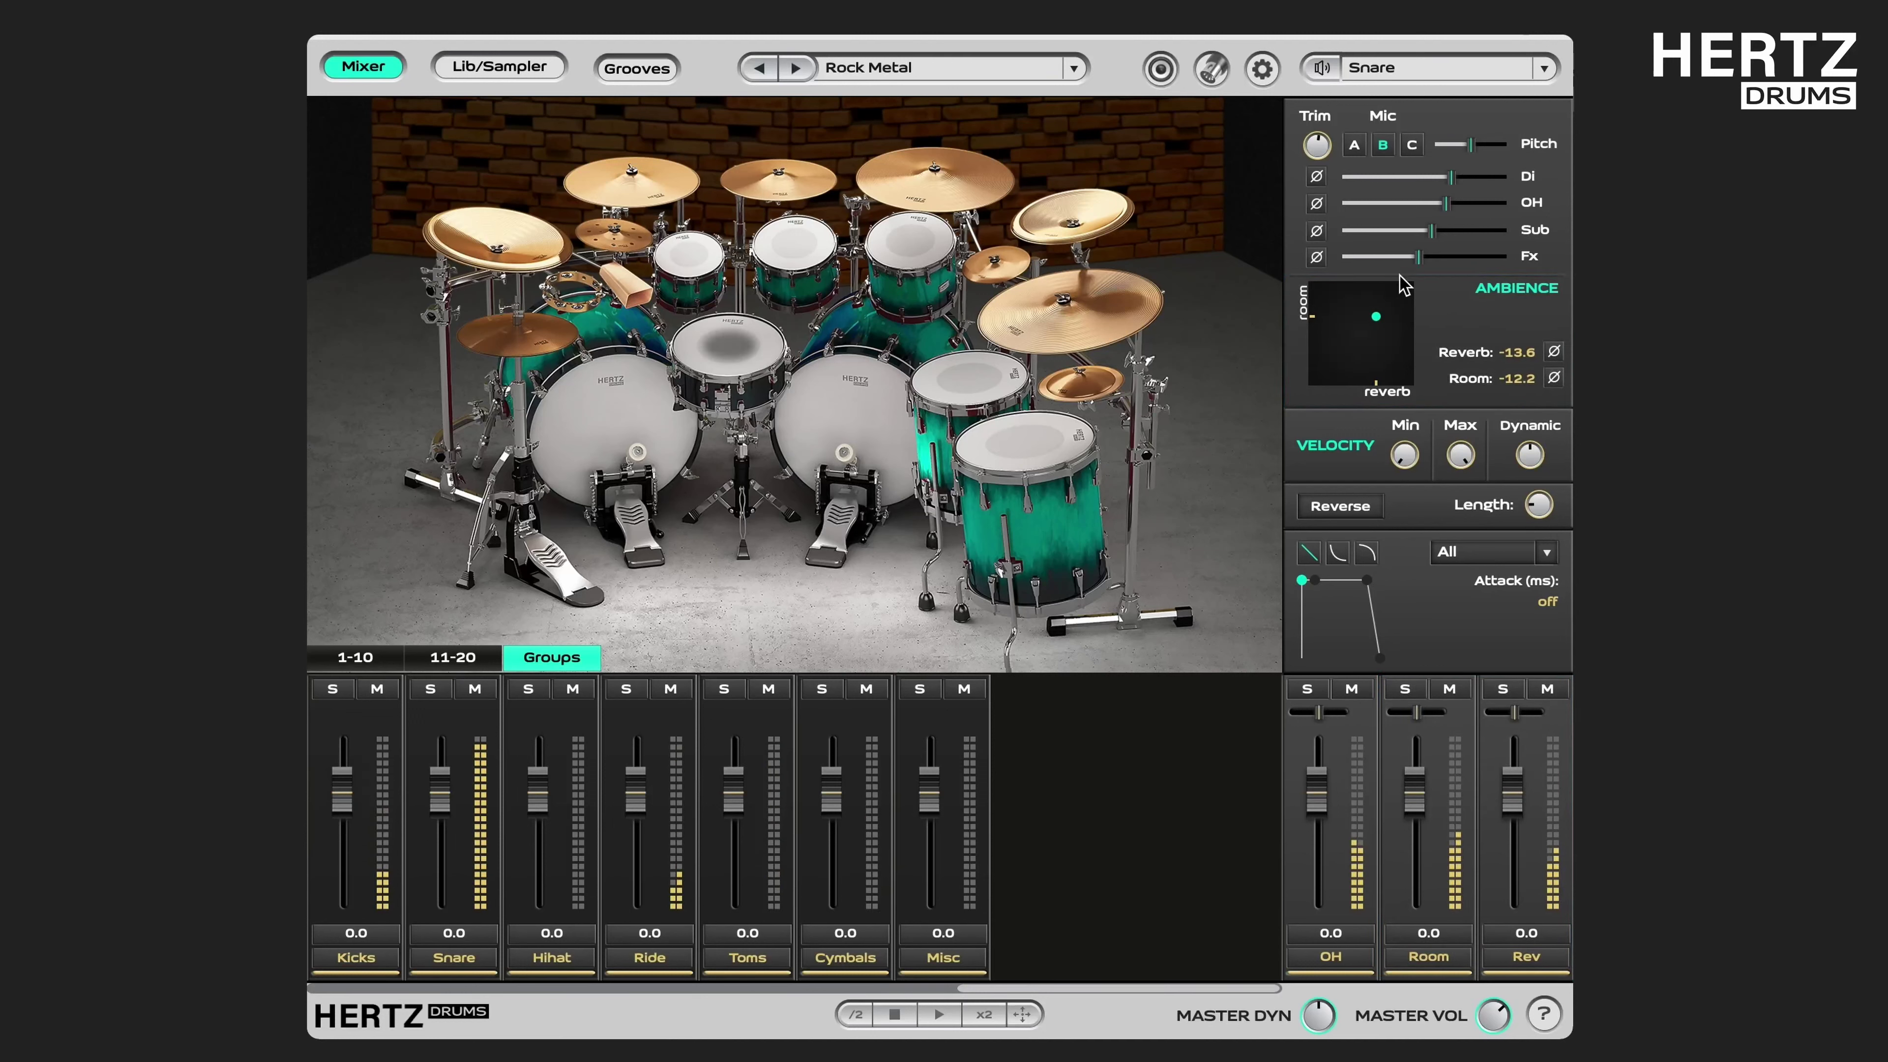
mouse_move(1347, 179)
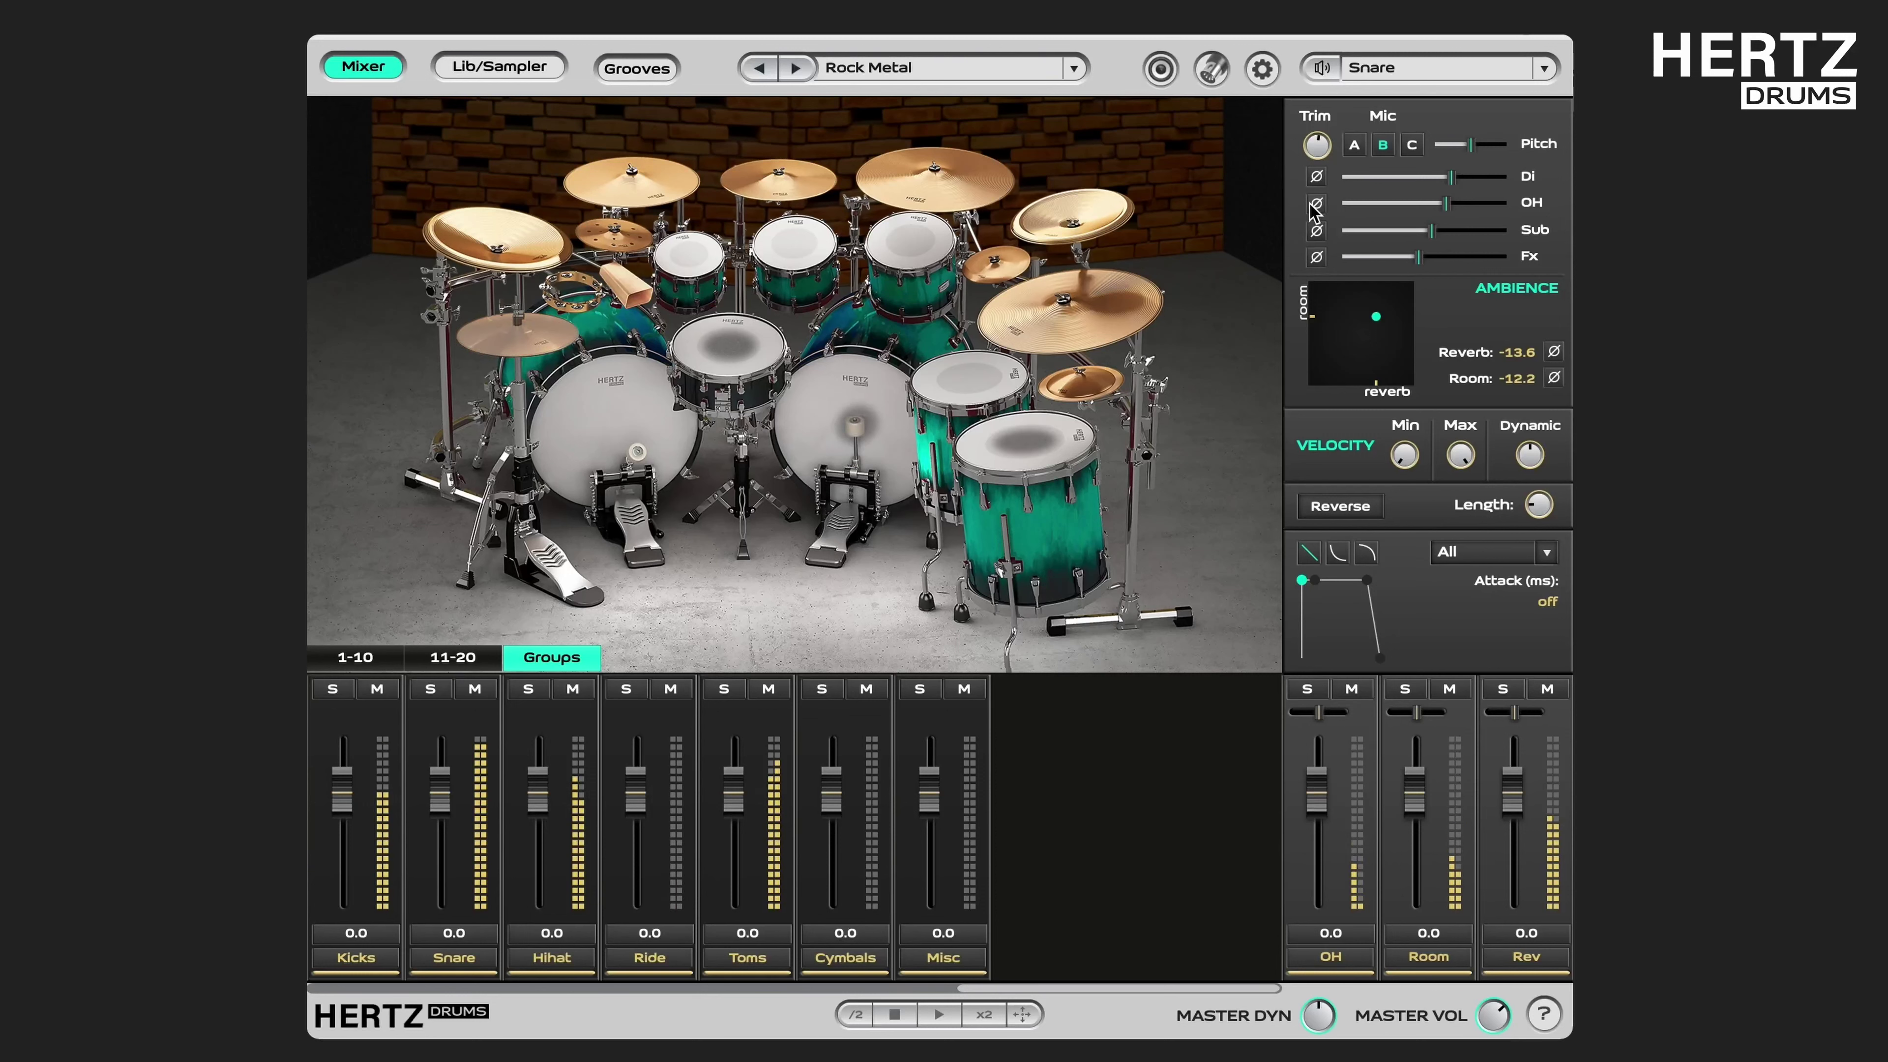